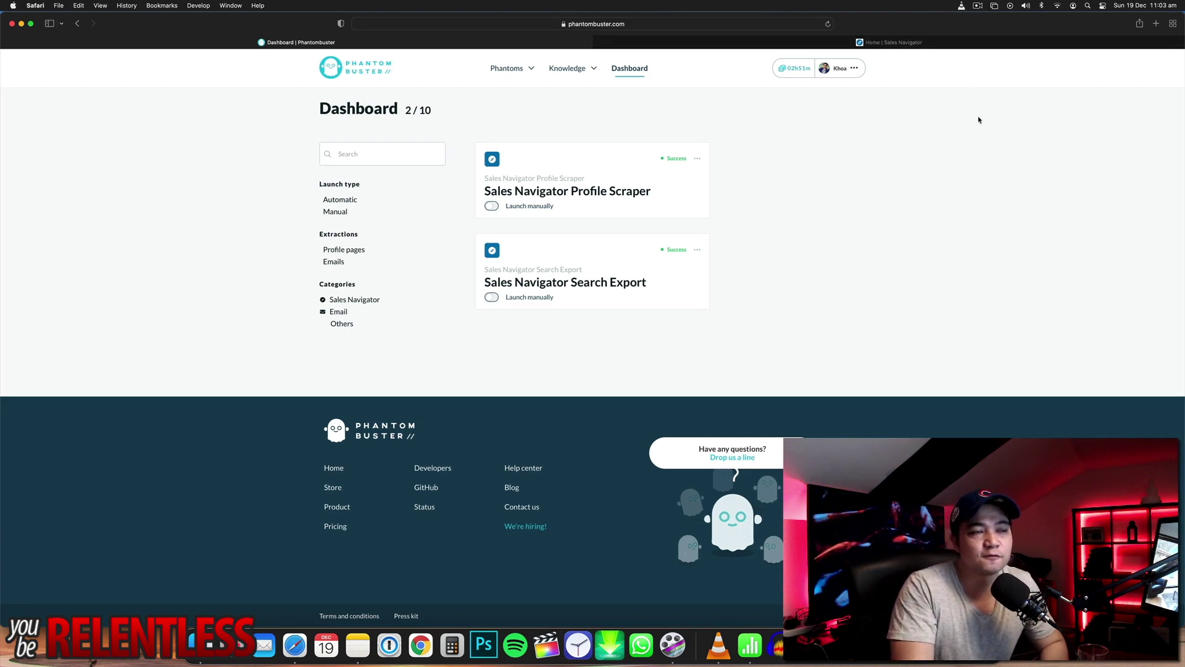
Switch to LinkedIn Sales Navigator and open the overview of lead lists
{"action": "mouse_move", "coordinate": [941, 49]}
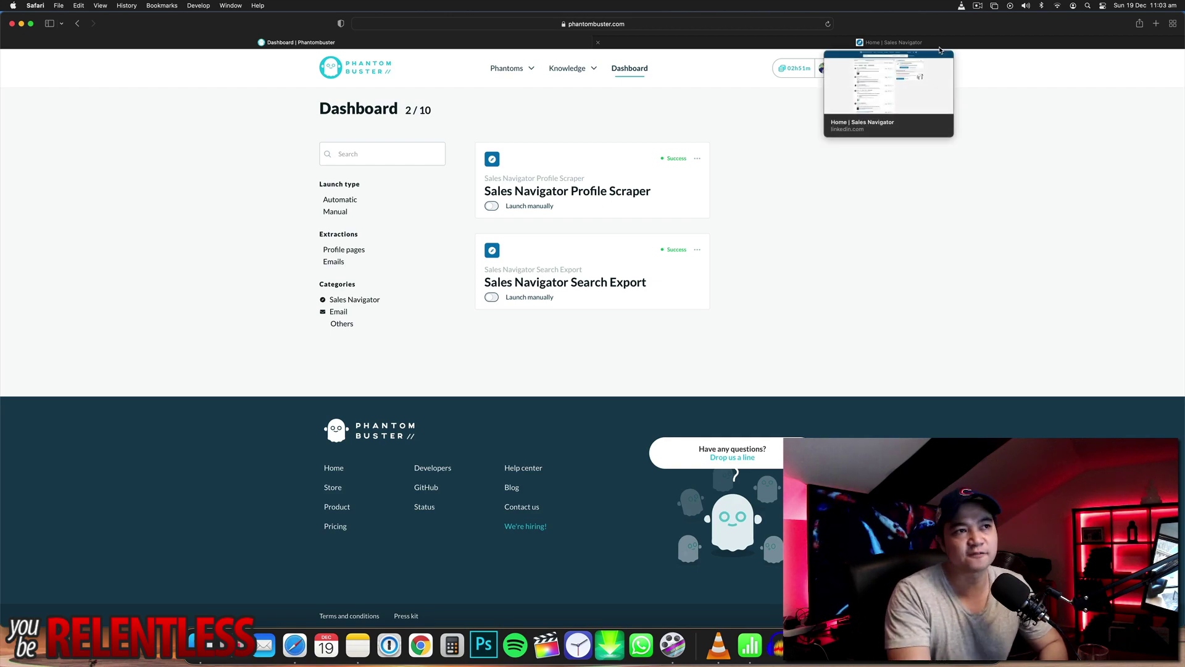
{"action": "left_click", "coordinate": [940, 47]}
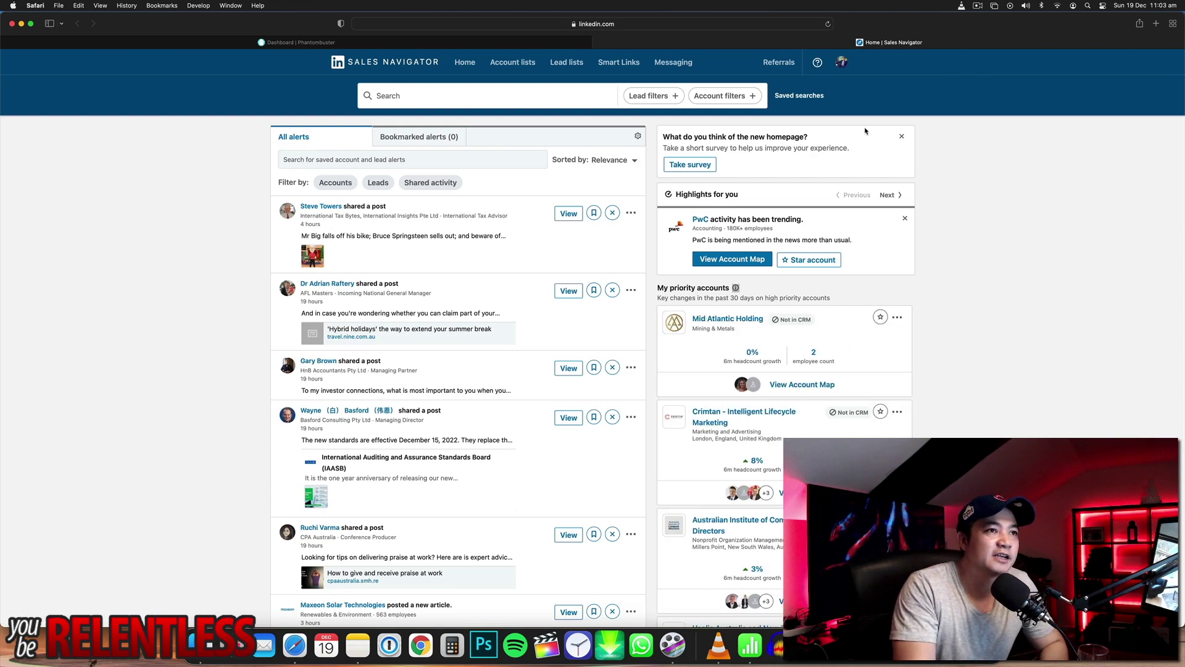
{"action": "left_click", "coordinate": [558, 63]}
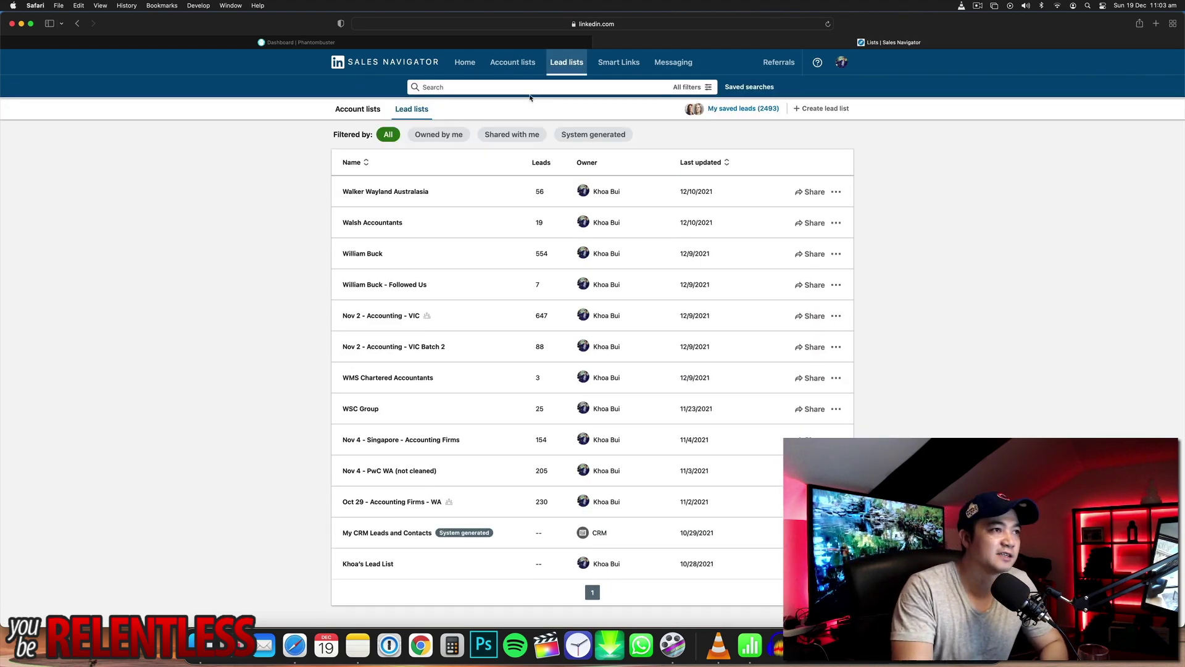
Search Sales Navigator for "medical company sydney"
{"action": "left_click", "coordinate": [528, 90]}
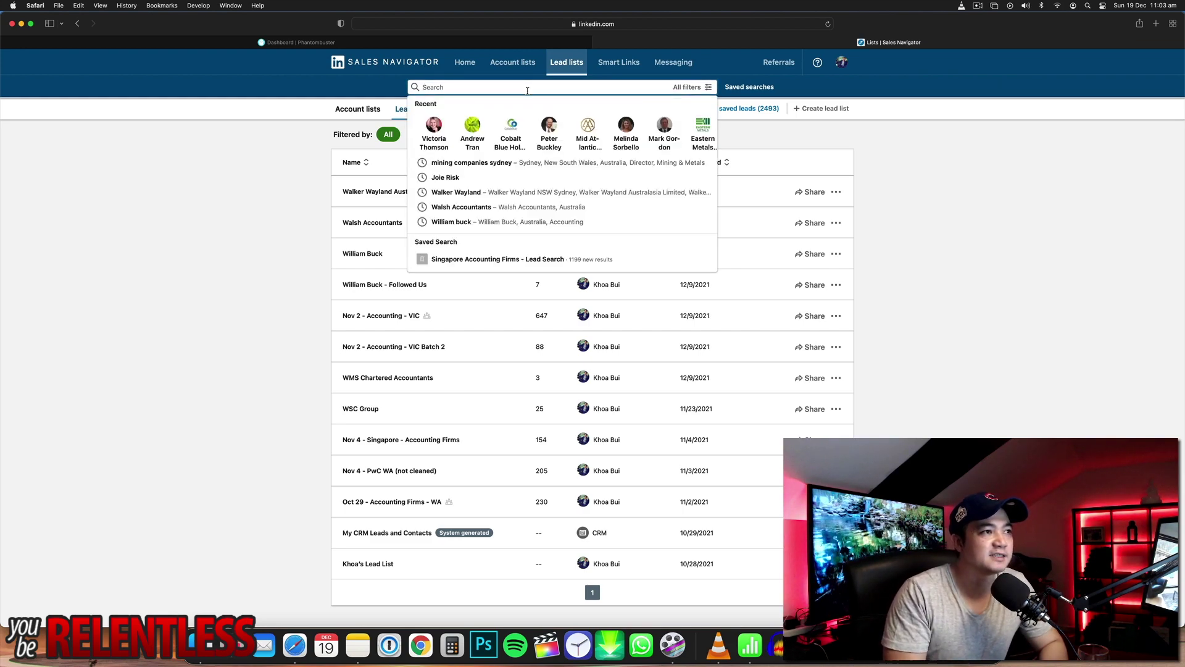
{"action": "type", "text": "minin"}
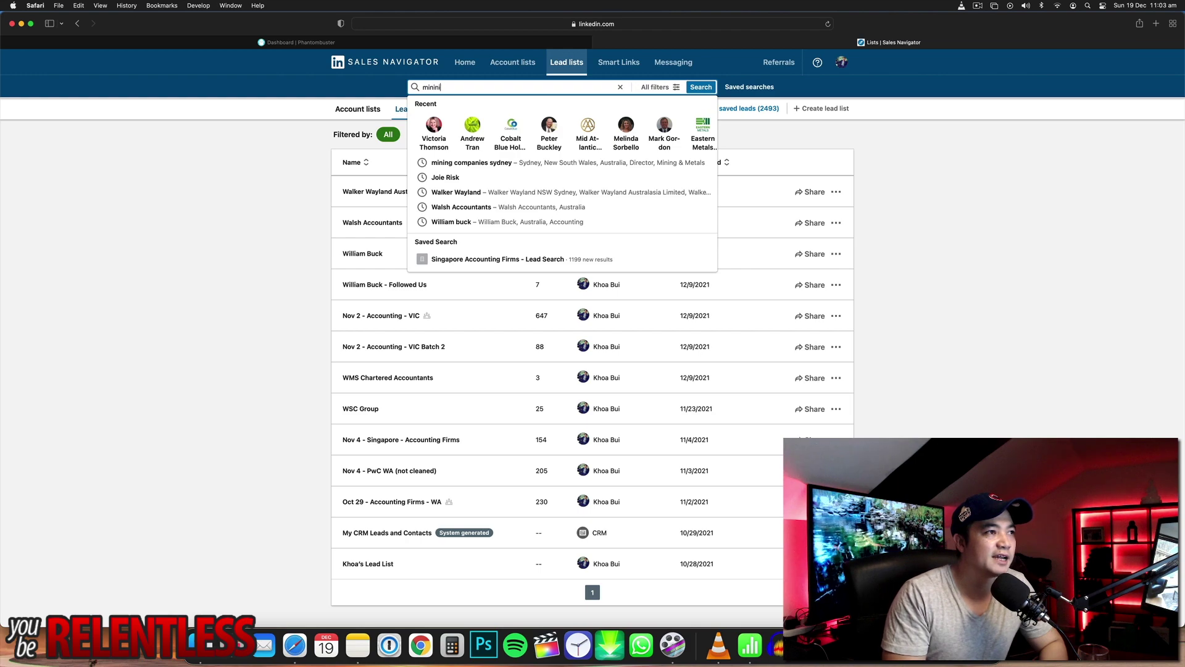
{"action": "type", "text": "ng com"}
{"action": "key", "text": "BackSpace"}
{"action": "key", "text": "BackSpace"}
{"action": "key", "text": "BackSpace"}
{"action": "key", "text": "BackSpace"}
{"action": "key", "text": "BackSpace"}
{"action": "key", "text": "BackSpace"}
{"action": "key", "text": "BackSpace"}
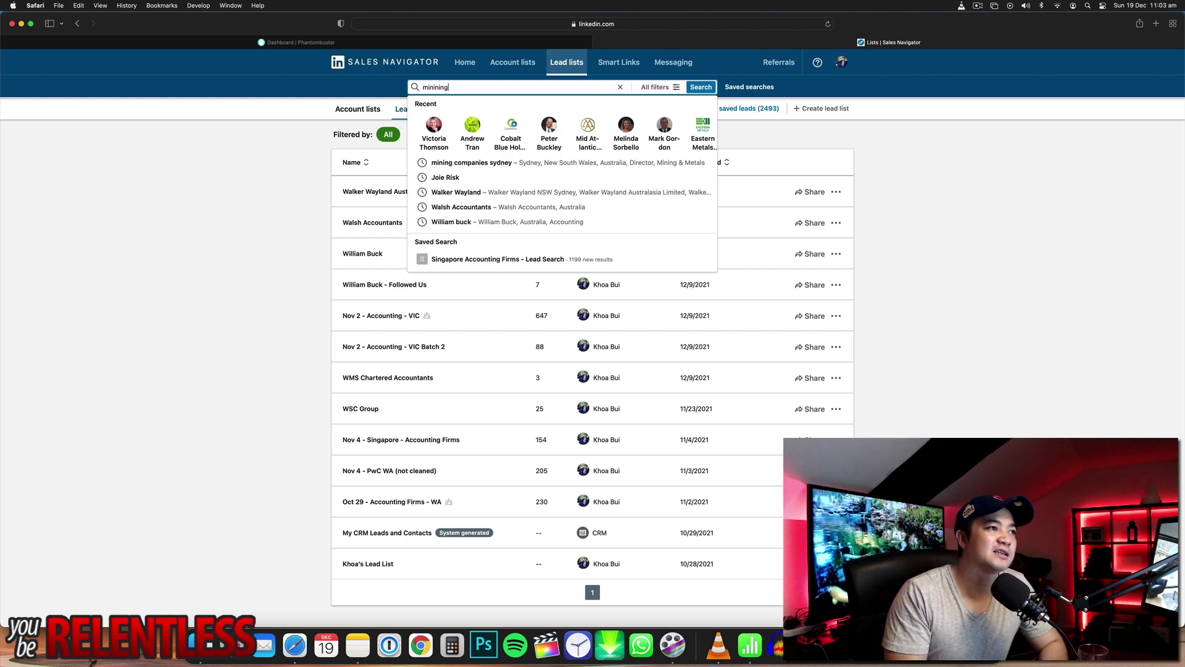
{"action": "type", "text": "edical c"}
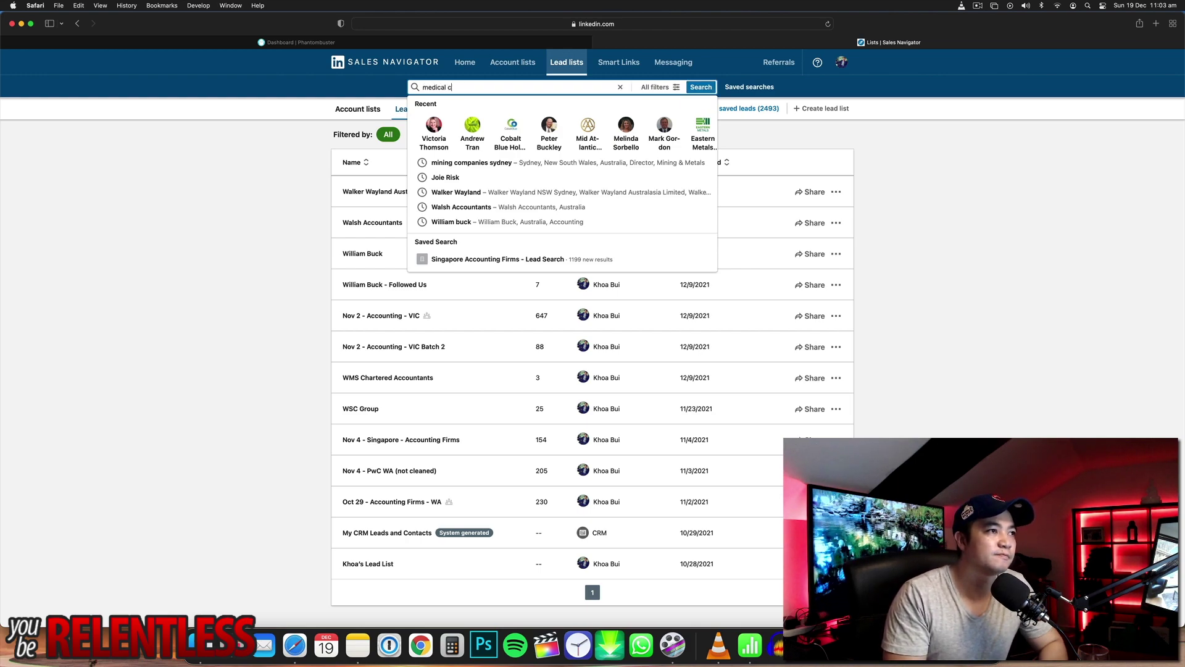
{"action": "type", "text": "ompany sydney"}
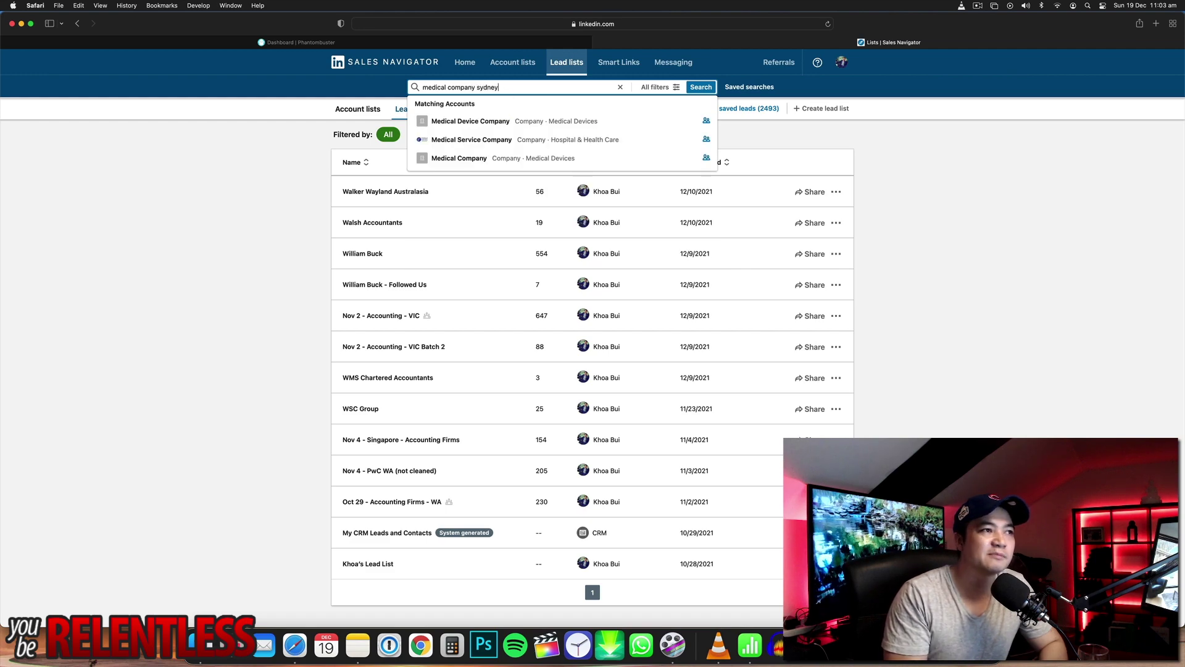
{"action": "key", "text": "Return"}
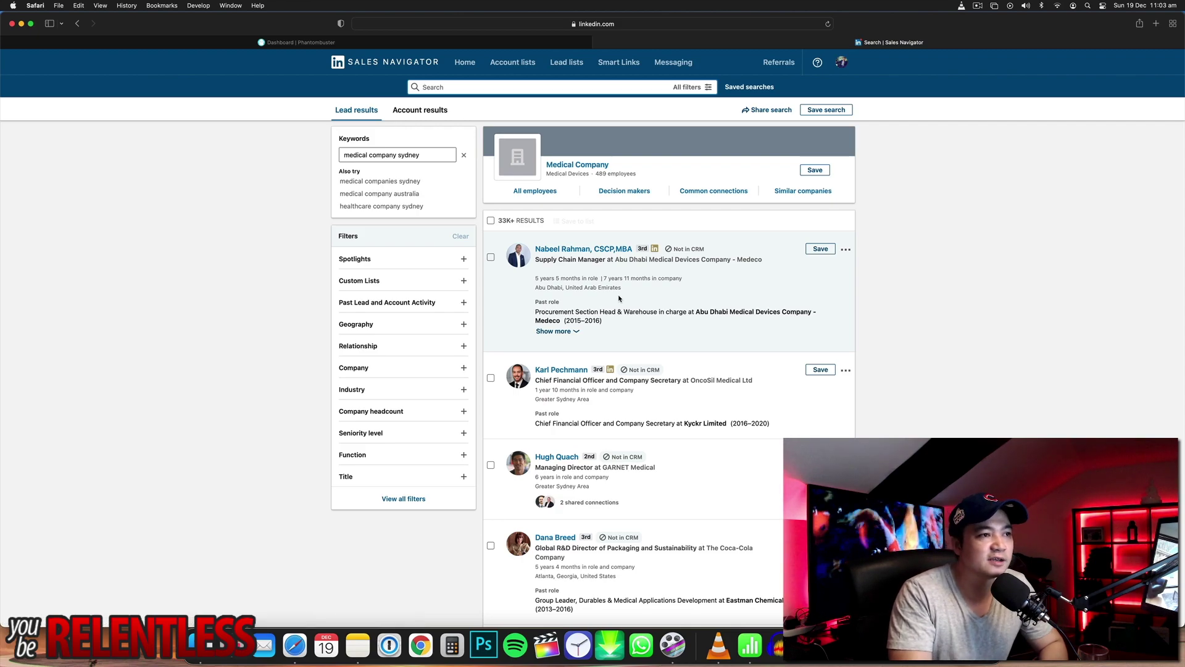
Filter the lead results by geography to the region Sydney, New South Wales, Australia
{"action": "scroll", "coordinate": [620, 298], "scroll_direction": "down", "scroll_amount": 3}
{"action": "scroll", "coordinate": [592, 286], "scroll_direction": "up", "scroll_amount": 3}
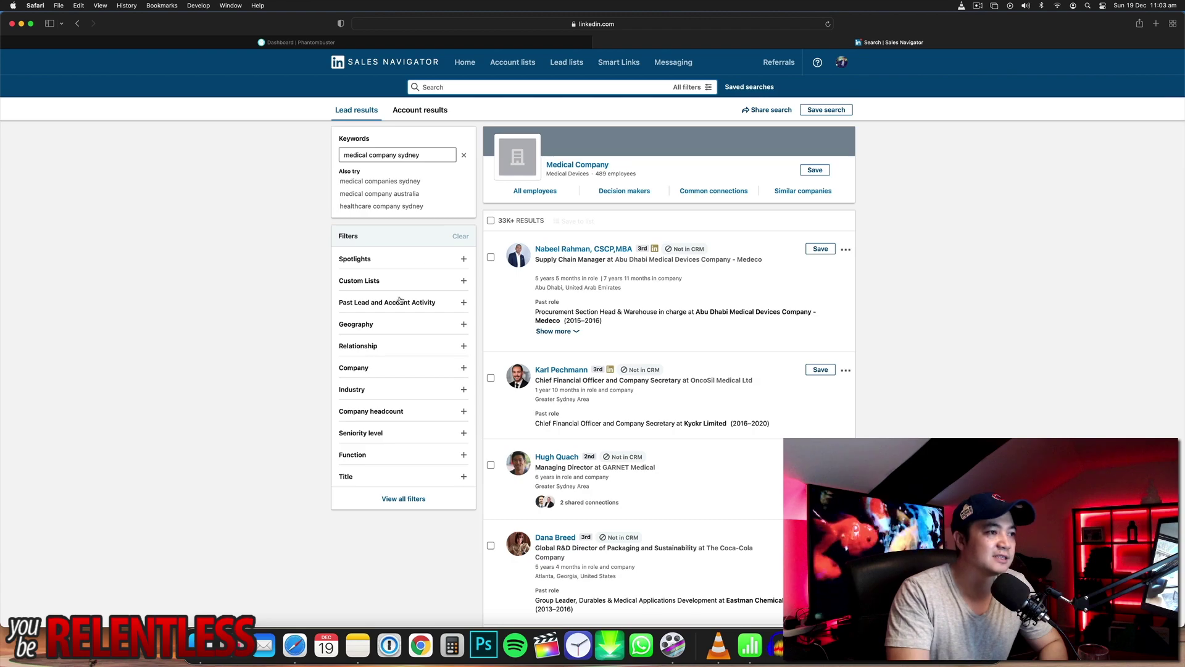
{"action": "left_click", "coordinate": [366, 323]}
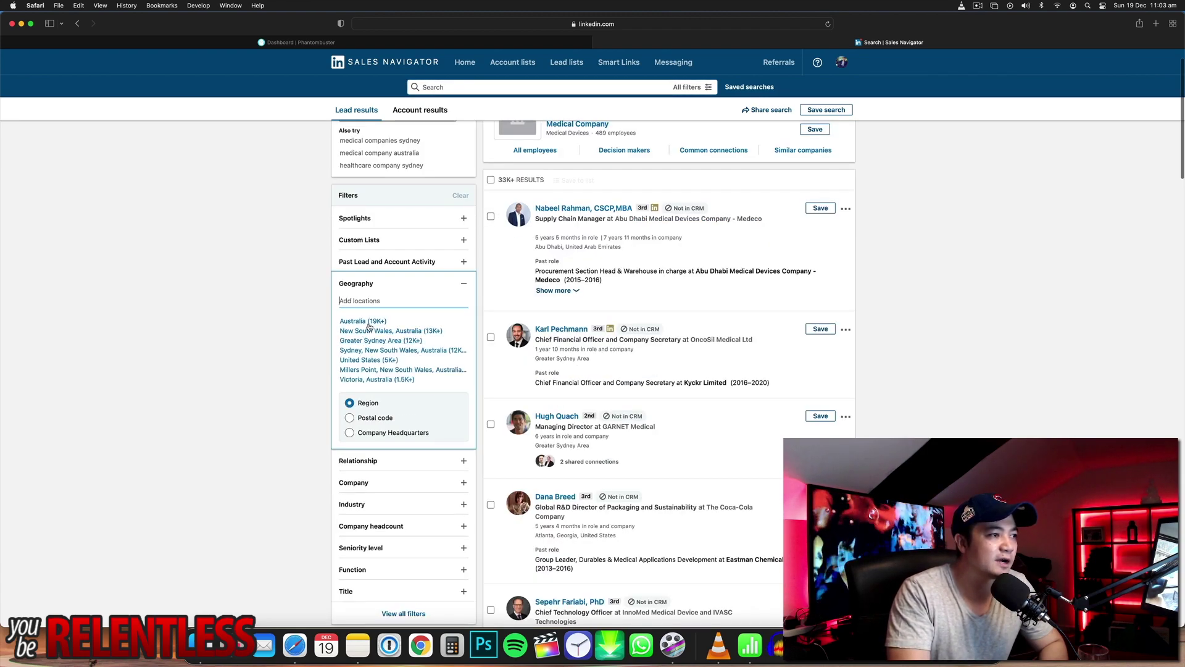
{"action": "left_click", "coordinate": [370, 350]}
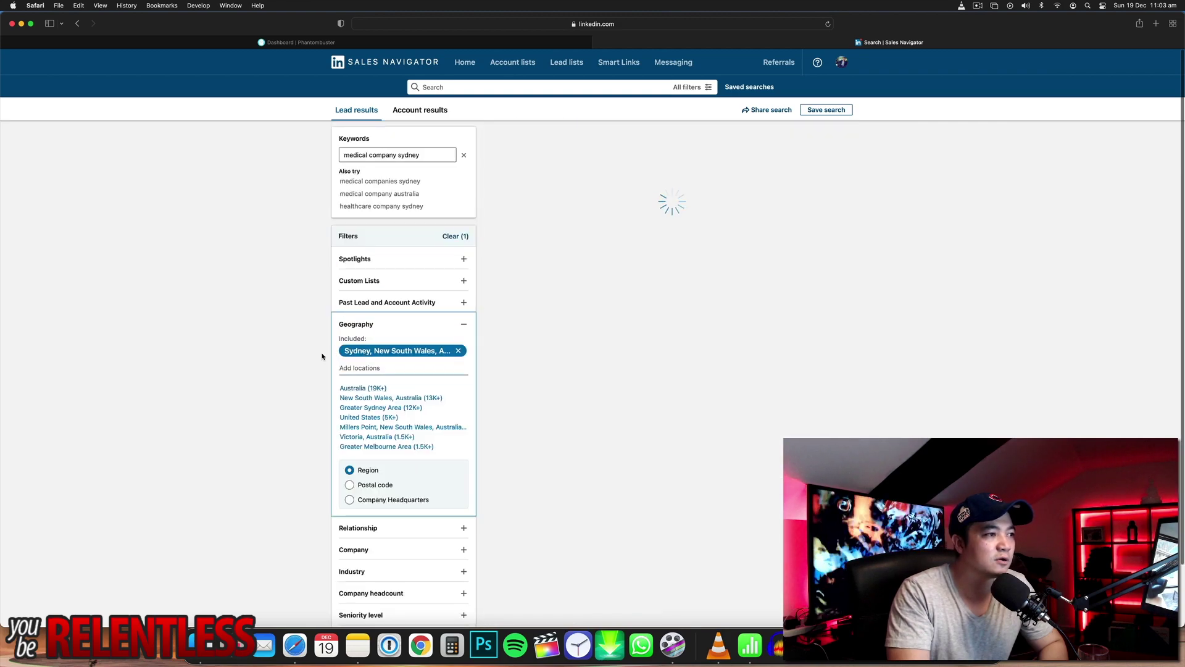
Restrict the lead results to the Medical Devices industry
{"action": "scroll", "coordinate": [315, 384], "scroll_direction": "down", "scroll_amount": 1}
{"action": "scroll", "coordinate": [314, 384], "scroll_direction": "down", "scroll_amount": 3}
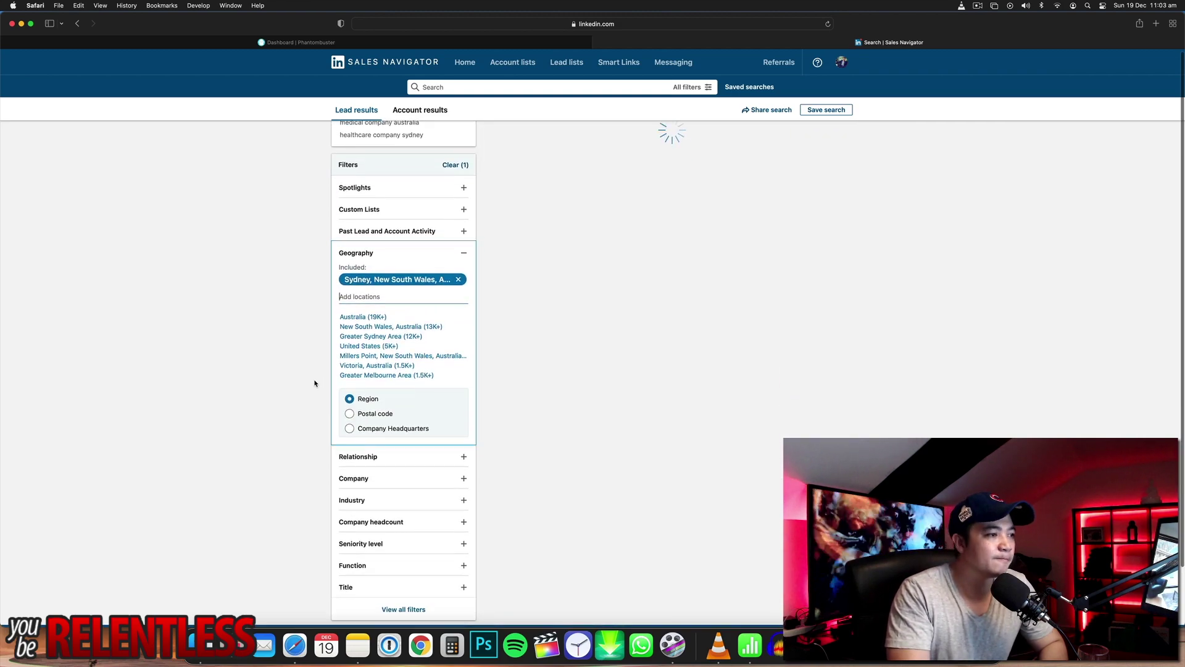
{"action": "scroll", "coordinate": [364, 444], "scroll_direction": "down", "scroll_amount": 3}
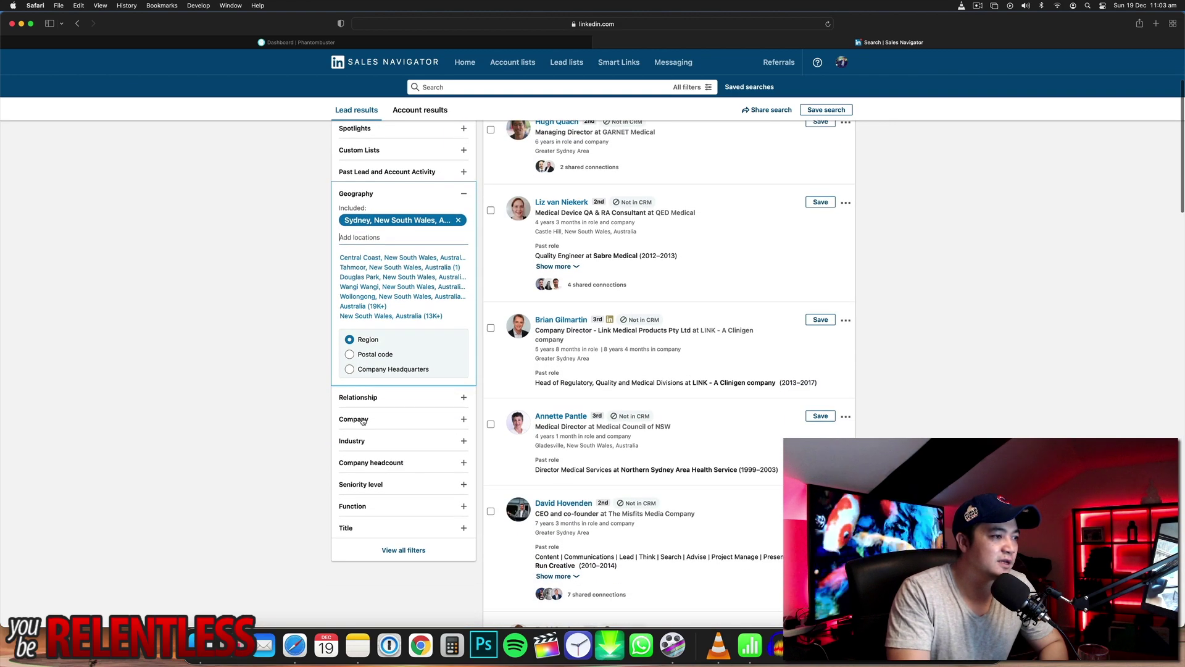
{"action": "left_click", "coordinate": [363, 420]}
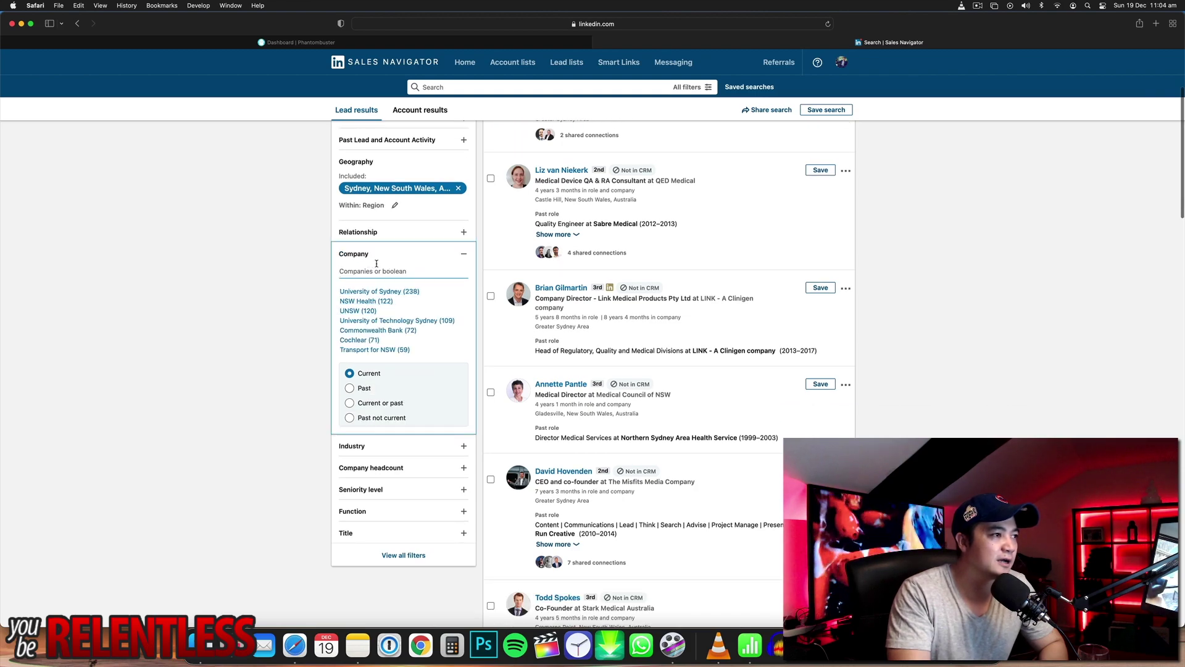
{"action": "left_click", "coordinate": [299, 445]}
{"action": "left_click", "coordinate": [361, 277]}
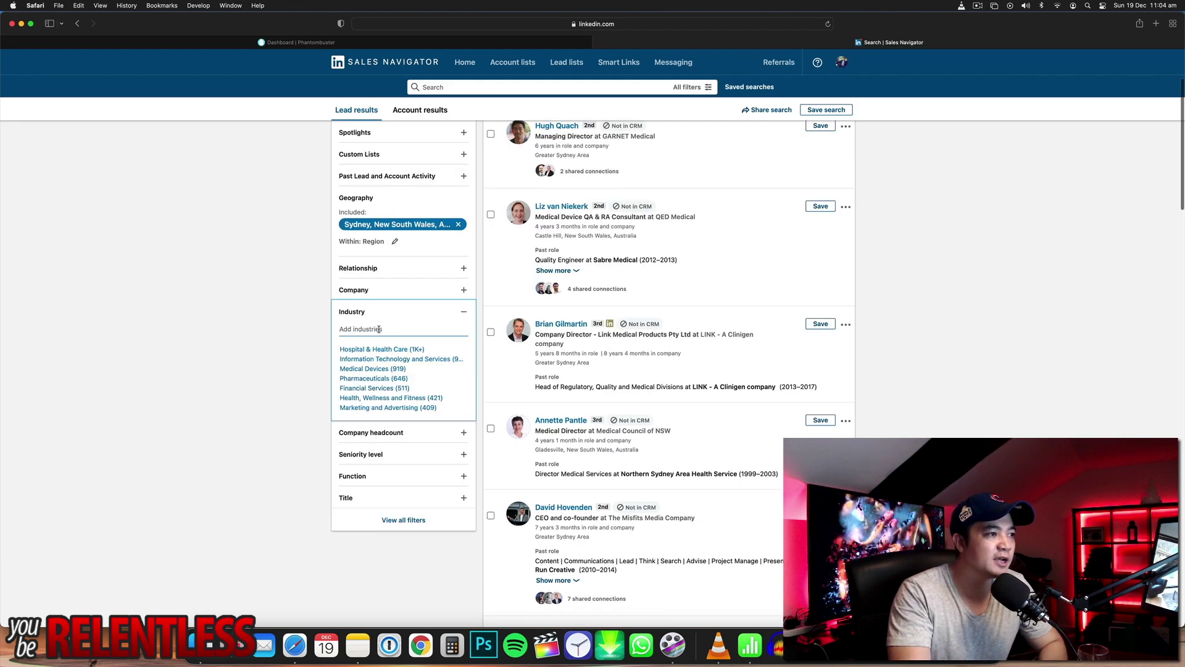
{"action": "left_click", "coordinate": [372, 369]}
Narrow the lead results to the Director seniority level
{"action": "scroll", "coordinate": [297, 368], "scroll_direction": "down", "scroll_amount": 2}
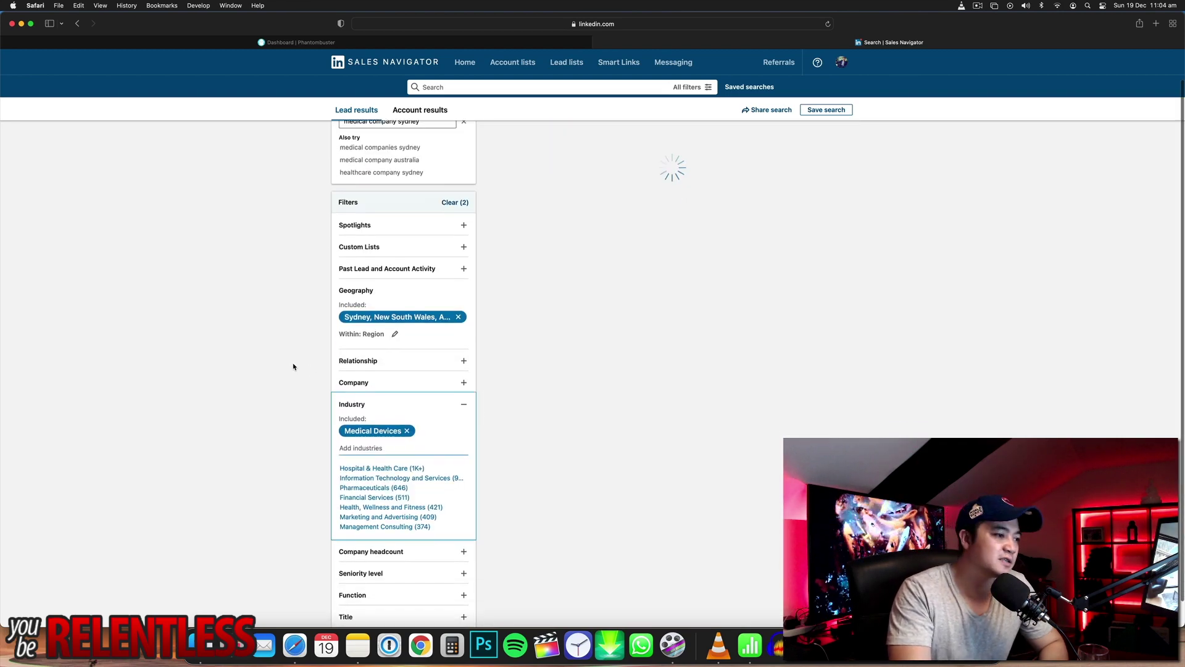
{"action": "left_click", "coordinate": [374, 550]}
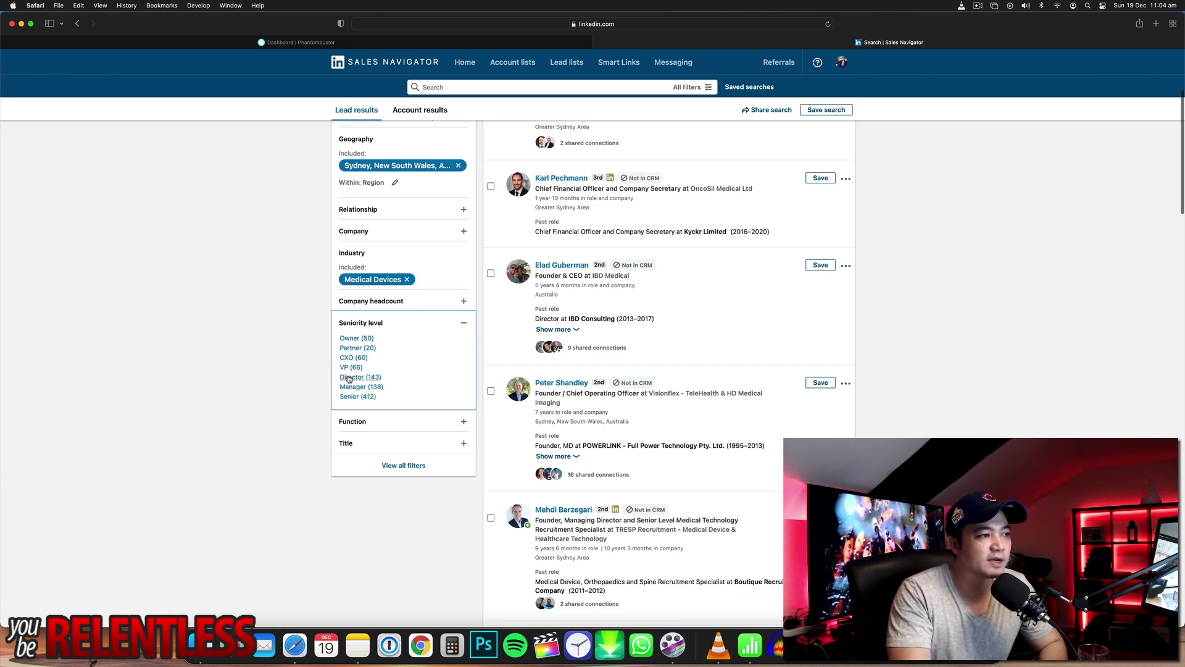
{"action": "left_click", "coordinate": [348, 378]}
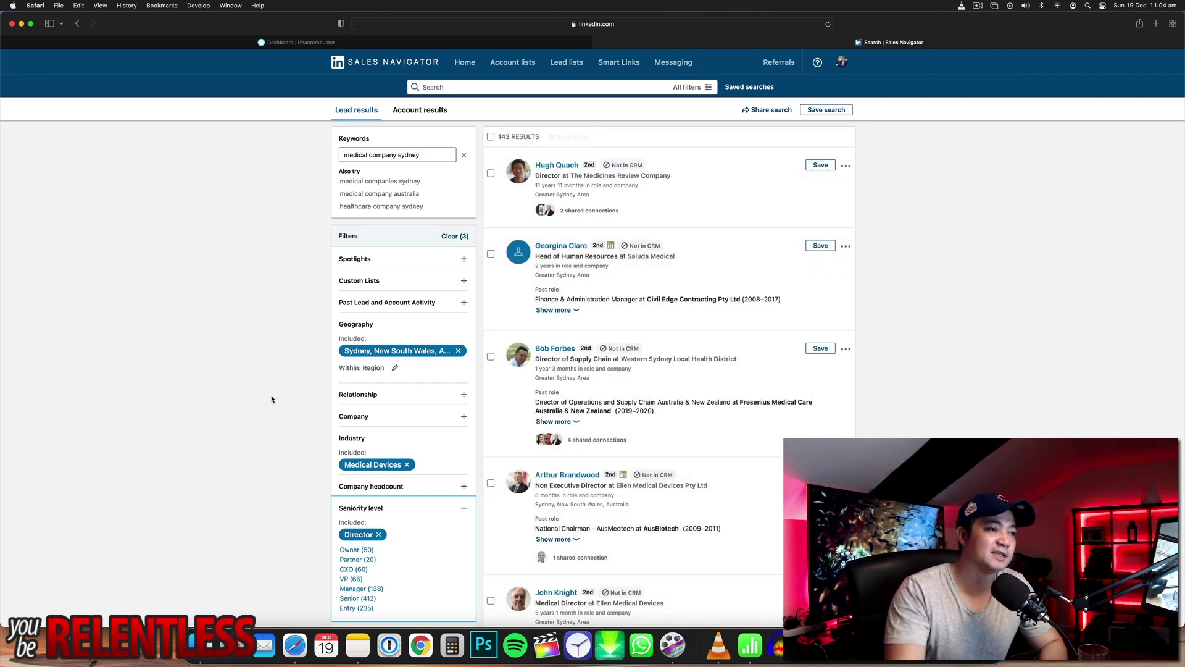
Select all leads on the first results page and save them to a new lead list named "Medical Companies Sydney"
{"action": "scroll", "coordinate": [272, 399], "scroll_direction": "down", "scroll_amount": 6}
{"action": "scroll", "coordinate": [266, 396], "scroll_direction": "up", "scroll_amount": 7}
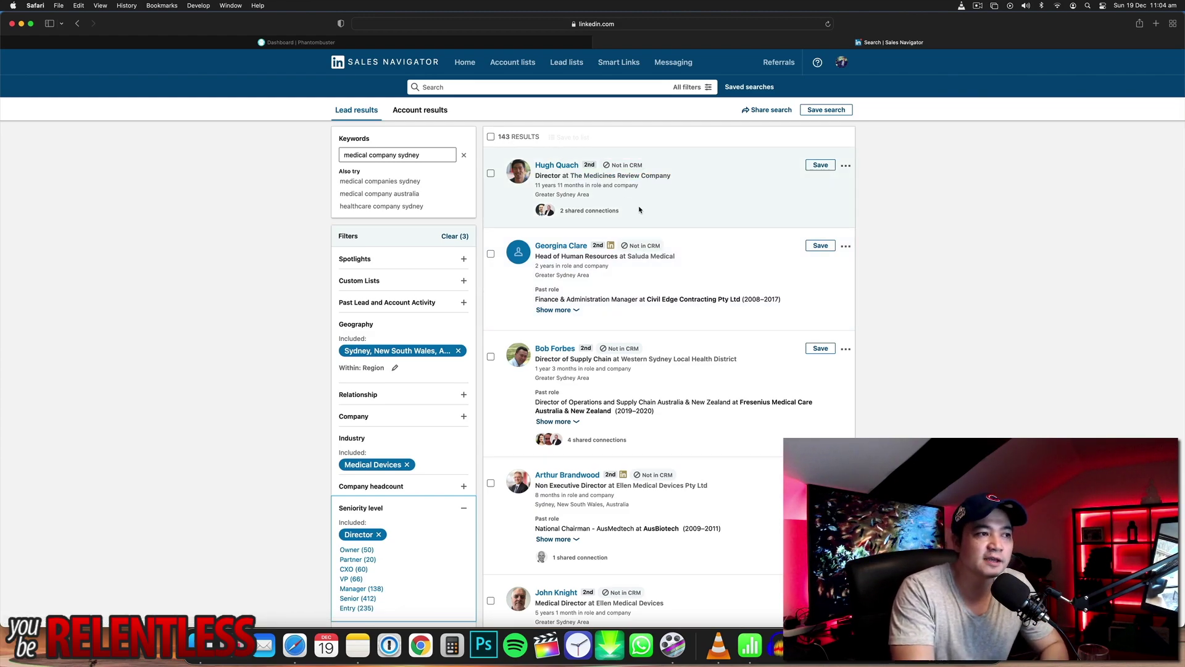
{"action": "scroll", "coordinate": [640, 209], "scroll_direction": "down", "scroll_amount": 2}
{"action": "scroll", "coordinate": [556, 185], "scroll_direction": "up", "scroll_amount": 5}
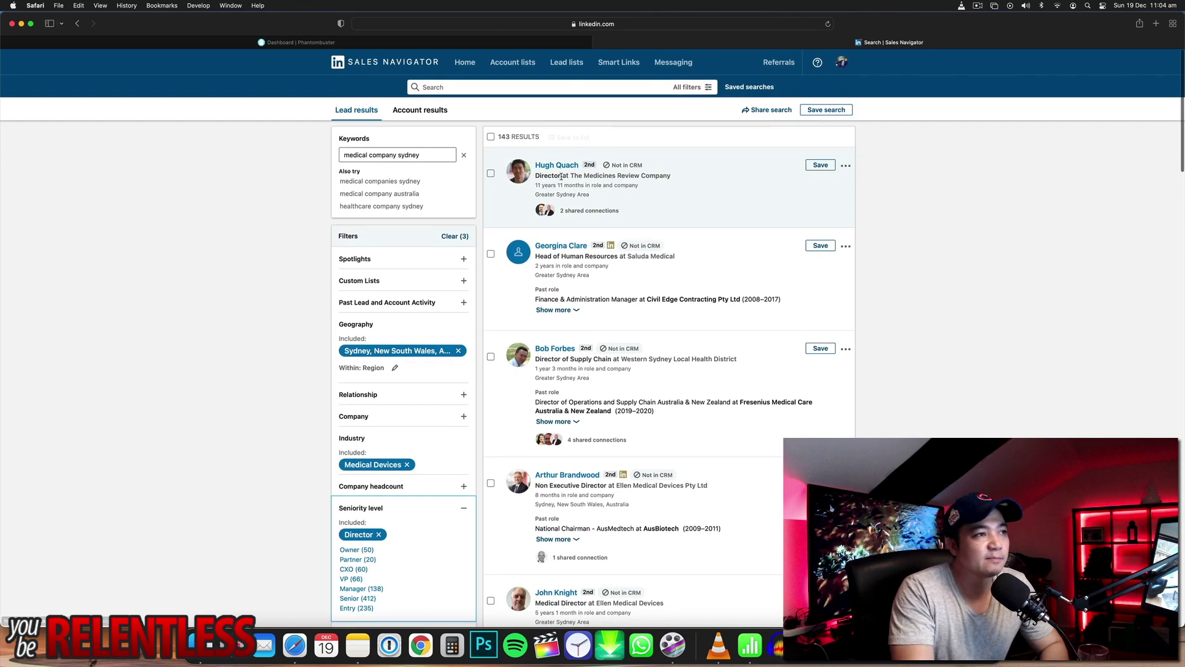
{"action": "left_click", "coordinate": [491, 137]}
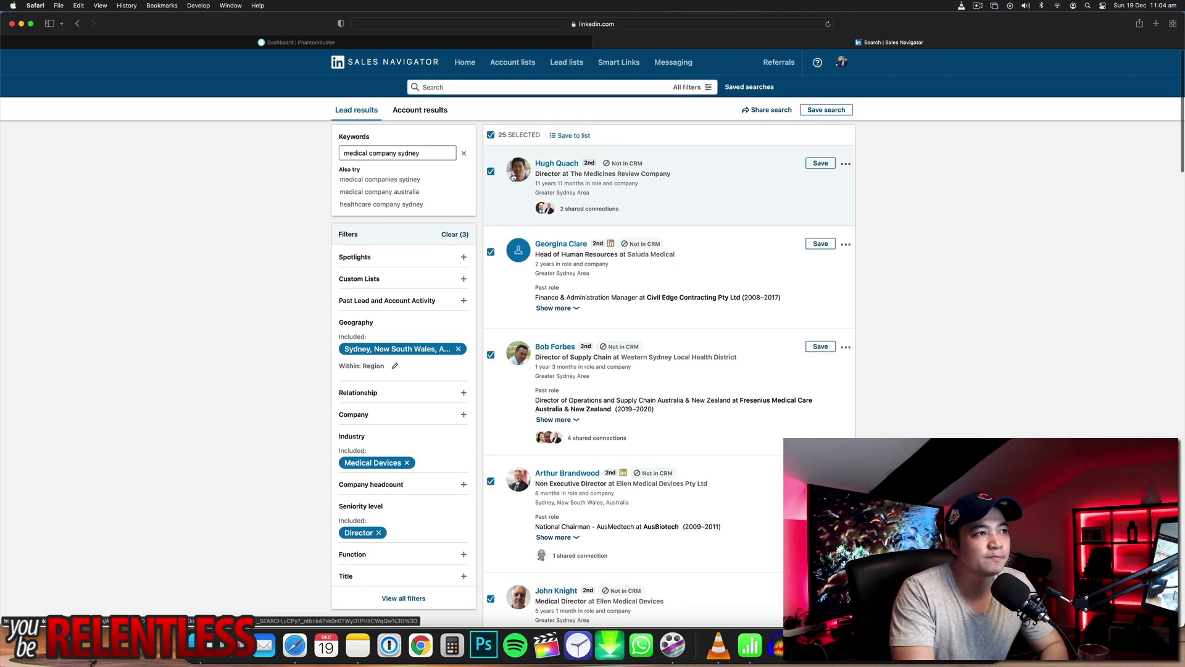
{"action": "left_click", "coordinate": [574, 136]}
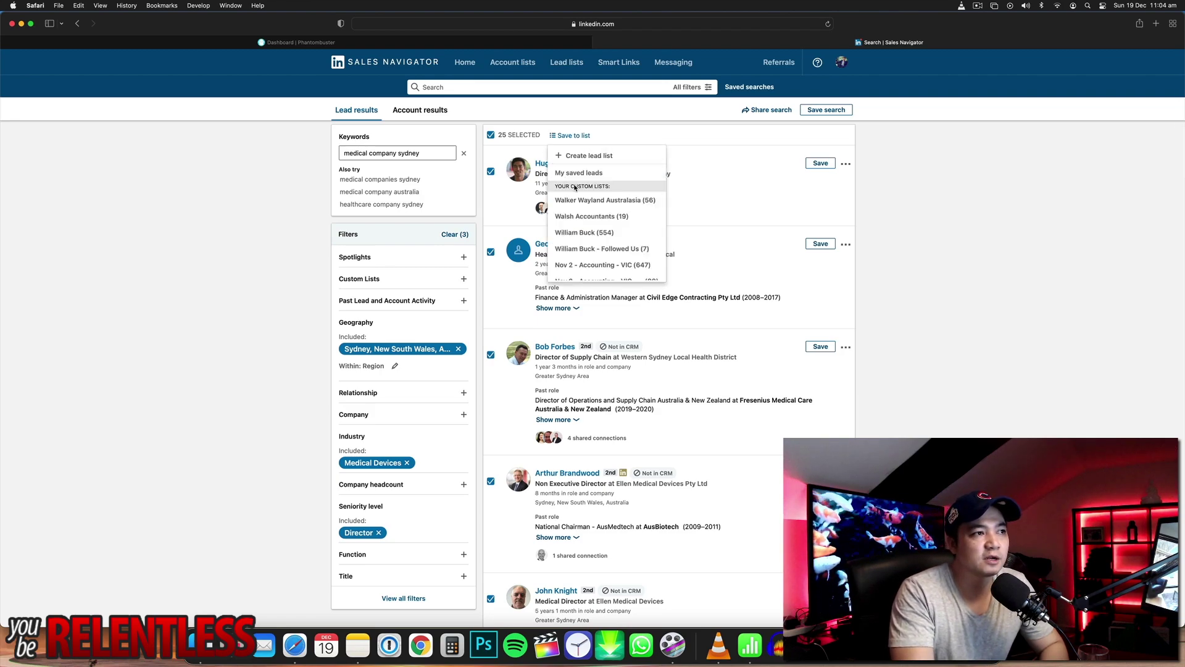
{"action": "left_click", "coordinate": [571, 155]}
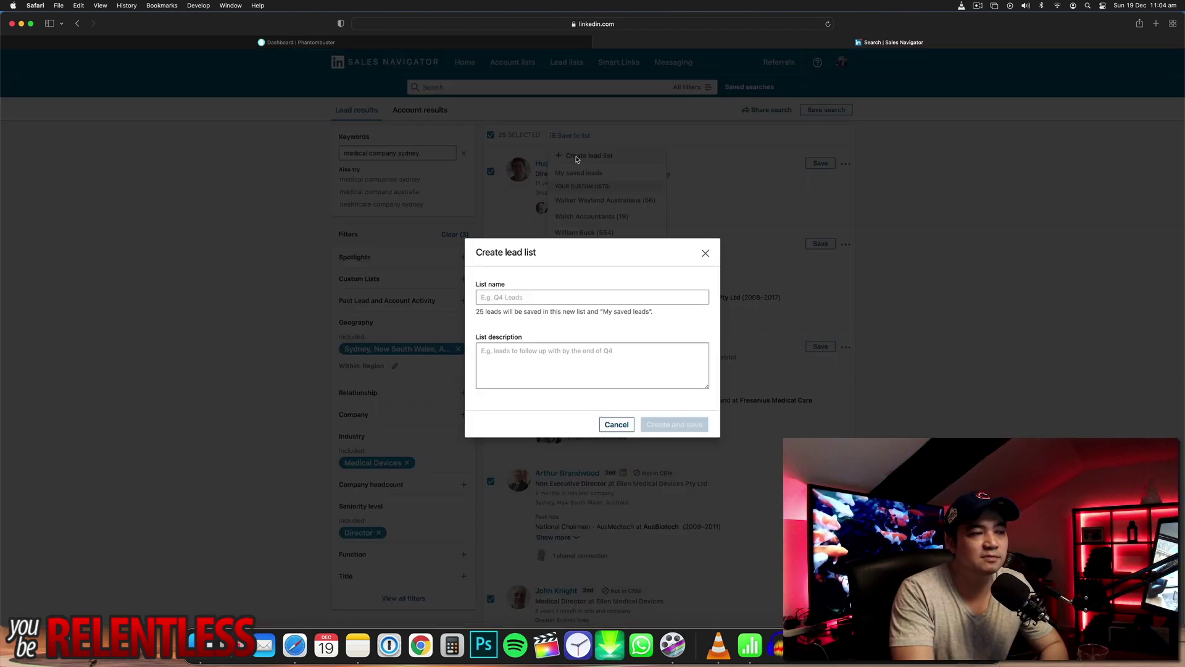
{"action": "left_click", "coordinate": [580, 295]}
{"action": "type", "text": "Medical "}
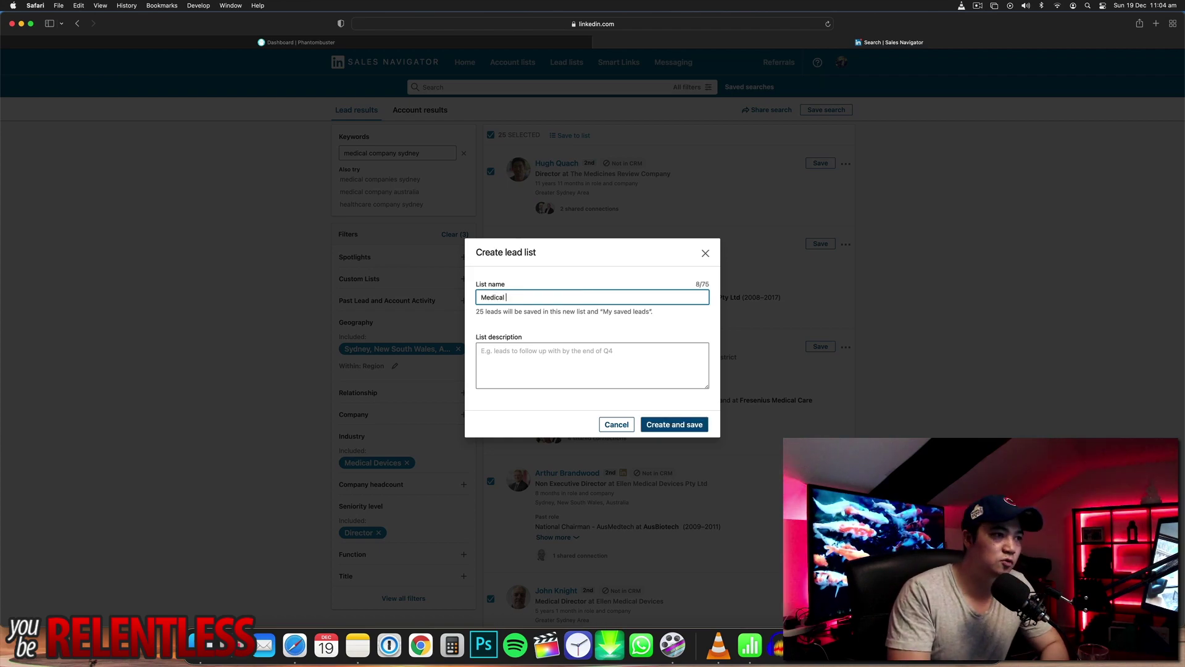
{"action": "type", "text": "Companies Sydn"}
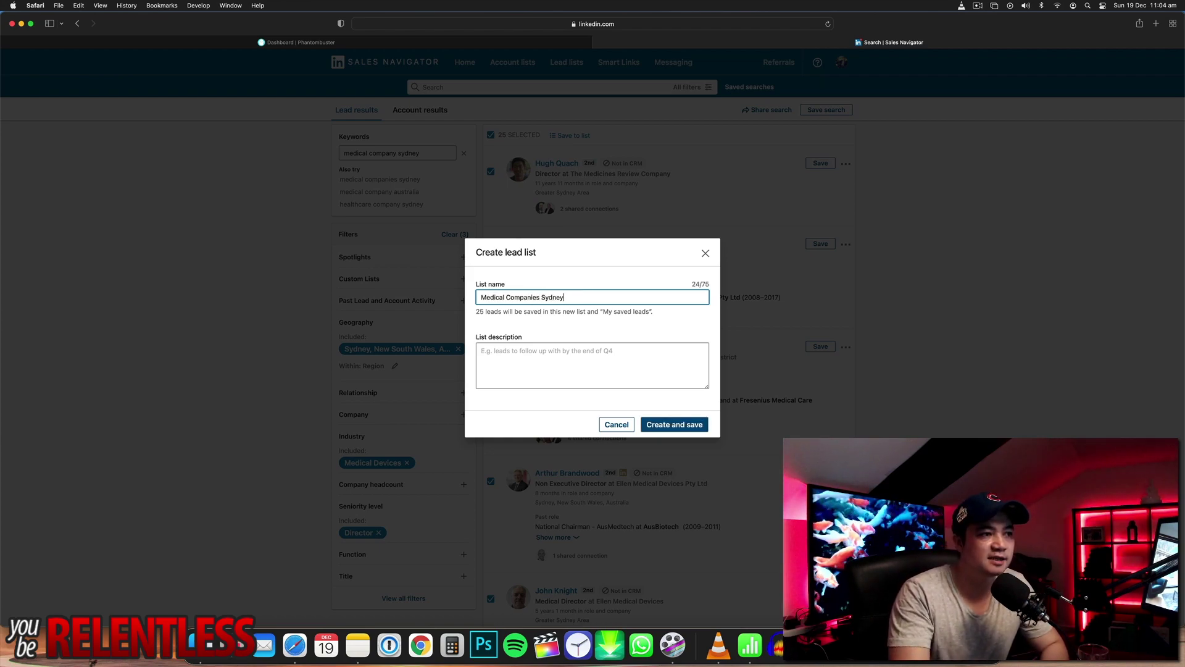
{"action": "type", "text": "ey"}
{"action": "left_click", "coordinate": [674, 424]}
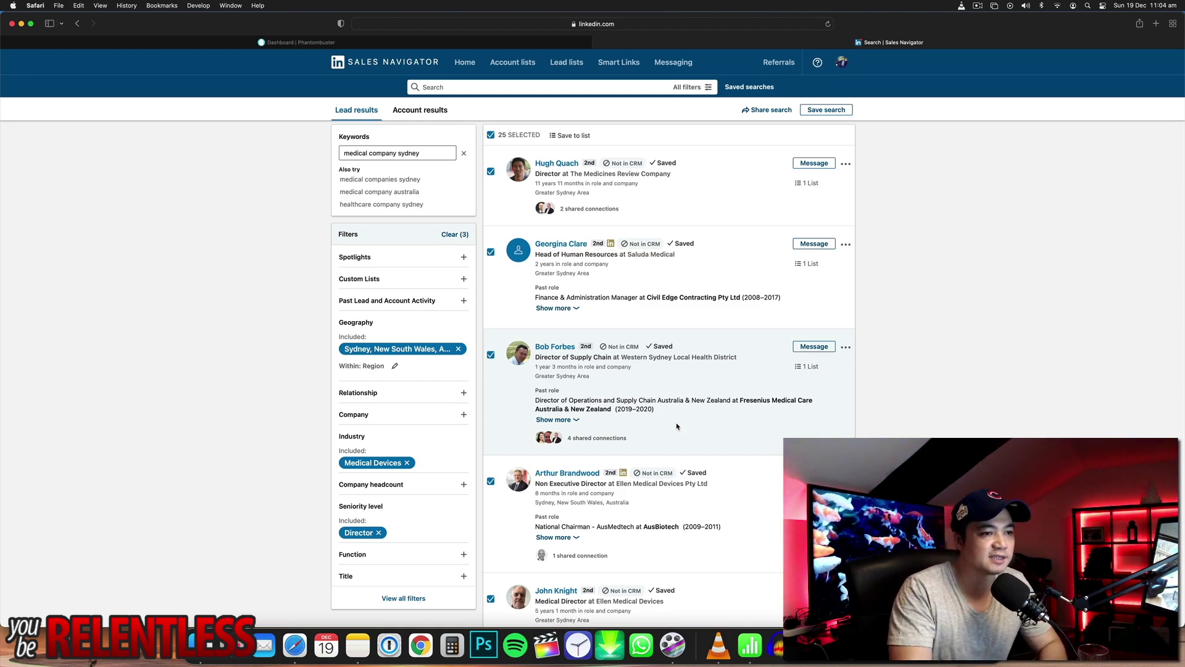
Go to the second results page, select all its leads and save them to the Medical Companies Sydney list
{"action": "scroll", "coordinate": [677, 426], "scroll_direction": "down", "scroll_amount": 20}
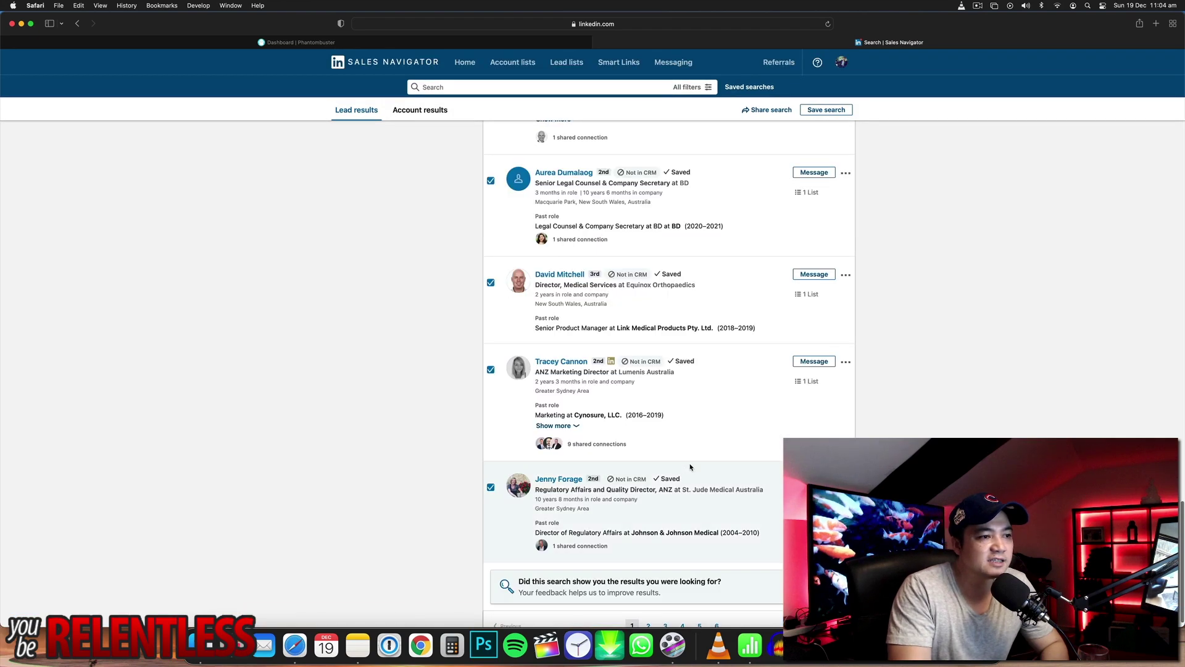
{"action": "scroll", "coordinate": [686, 487], "scroll_direction": "down", "scroll_amount": 1}
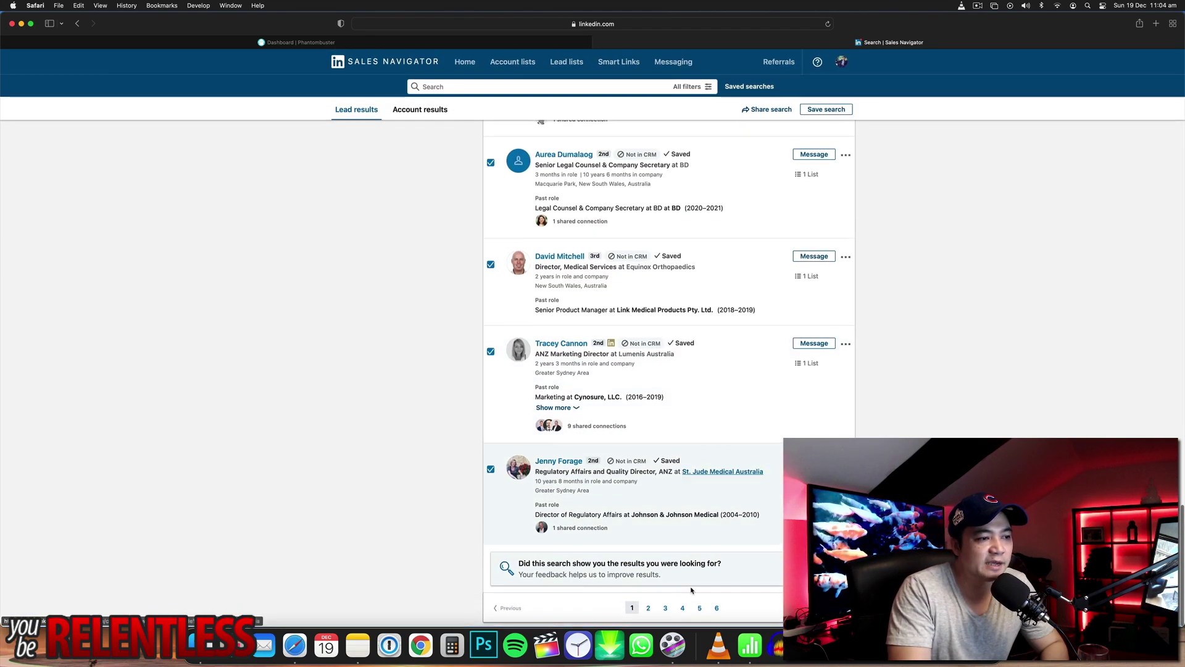
{"action": "left_click", "coordinate": [648, 609]}
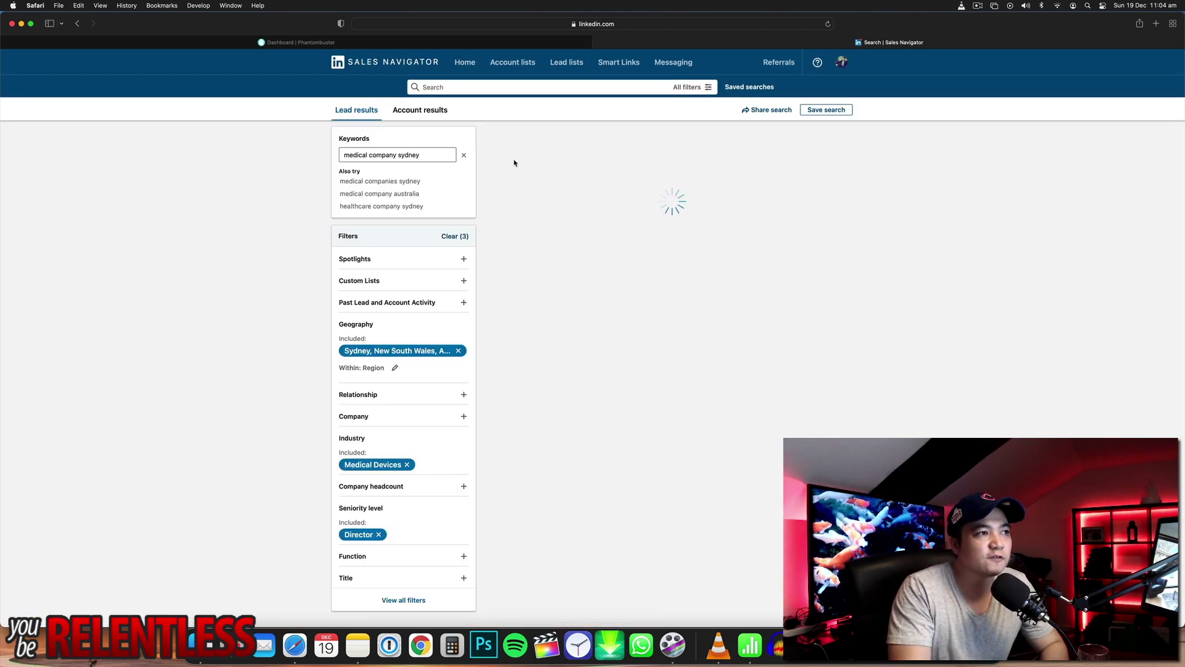
{"action": "left_click", "coordinate": [490, 137]}
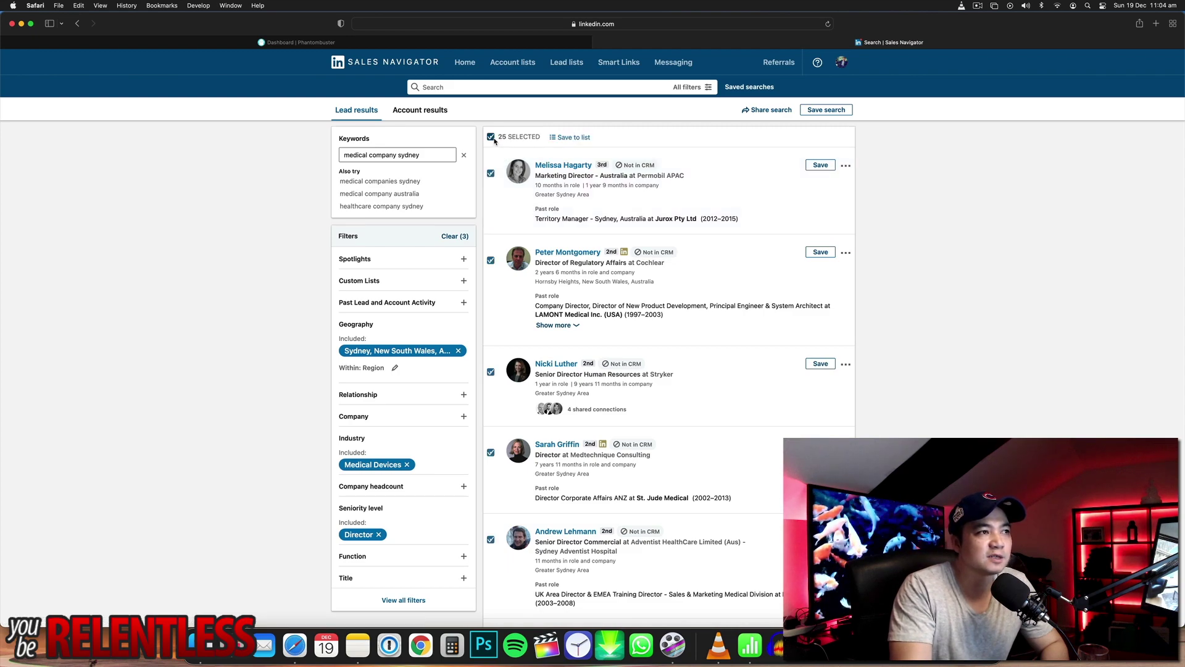
{"action": "left_click", "coordinate": [574, 137]}
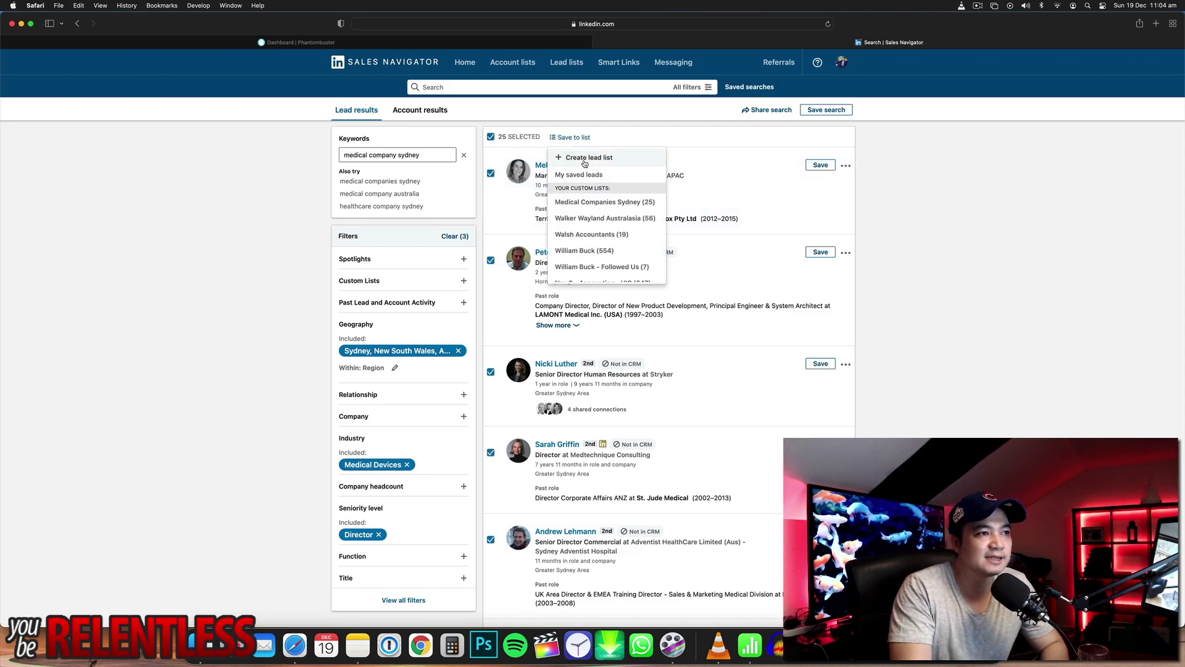
{"action": "left_click", "coordinate": [589, 203]}
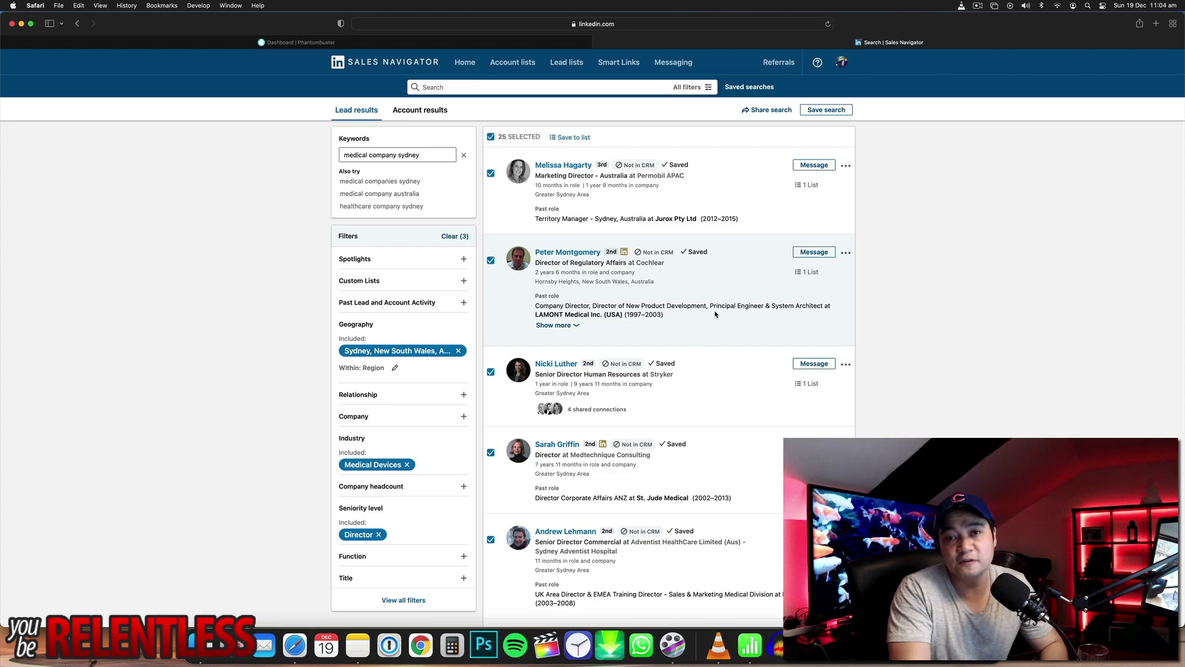
{"action": "scroll", "coordinate": [681, 314], "scroll_direction": "down", "scroll_amount": 20}
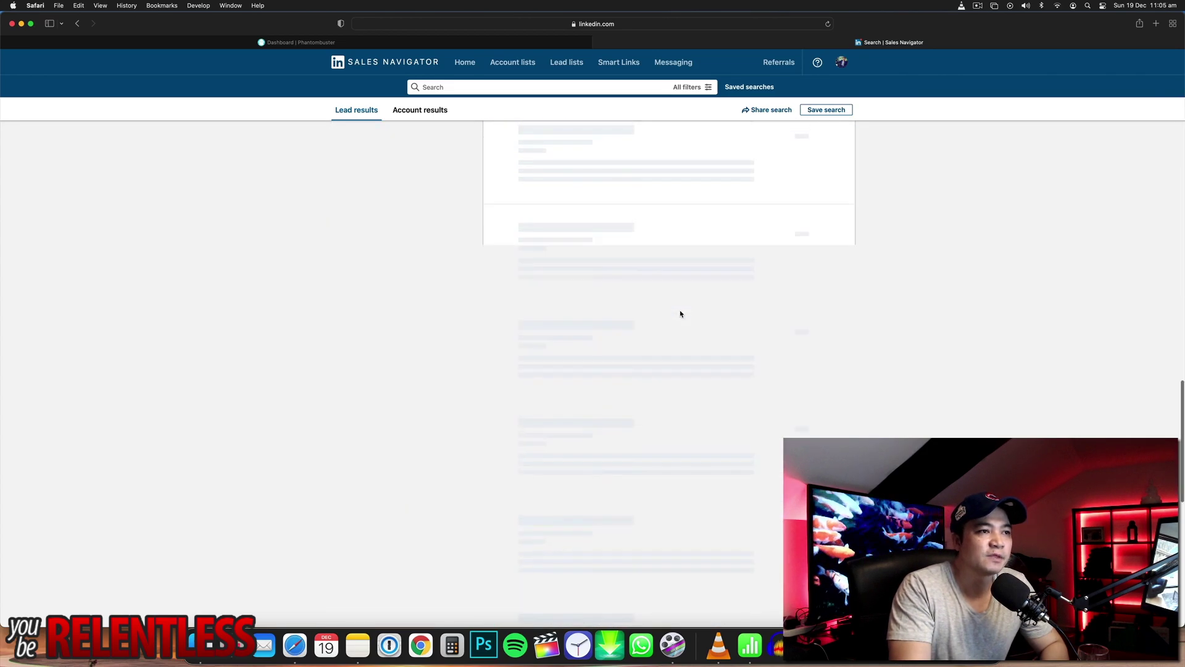
{"action": "scroll", "coordinate": [681, 314], "scroll_direction": "up", "scroll_amount": 20}
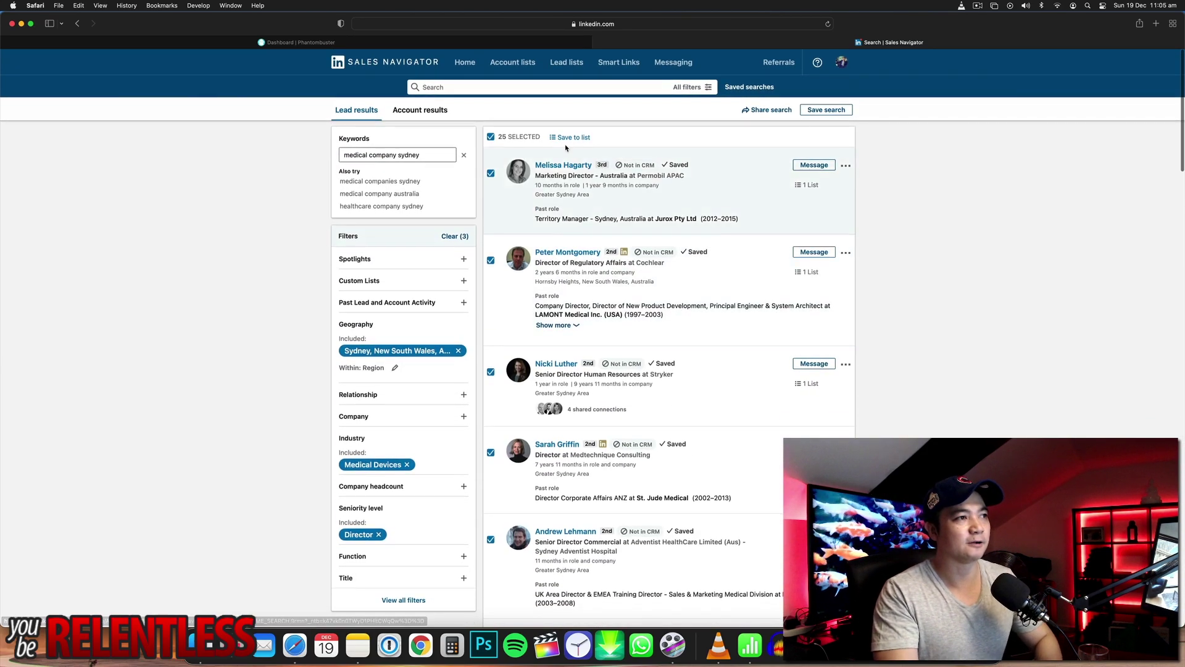
Open the Medical Companies Sydney lead list and review the account summaries of the saved leads' companies
{"action": "left_click", "coordinate": [567, 62]}
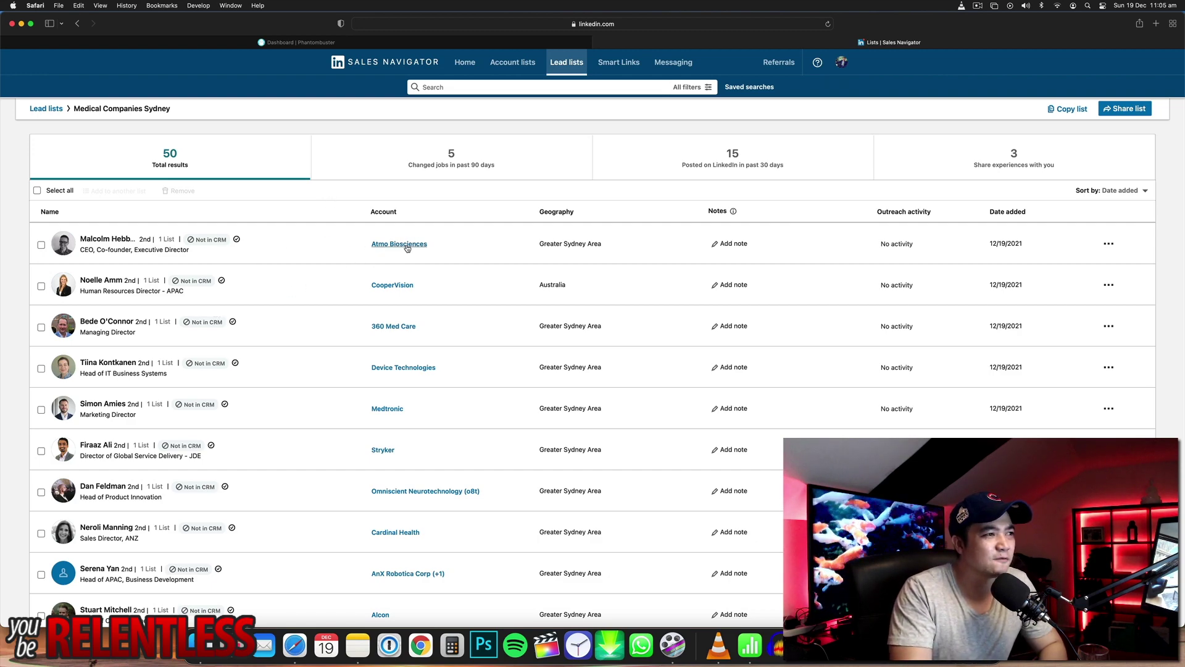
{"action": "mouse_move", "coordinate": [408, 247]}
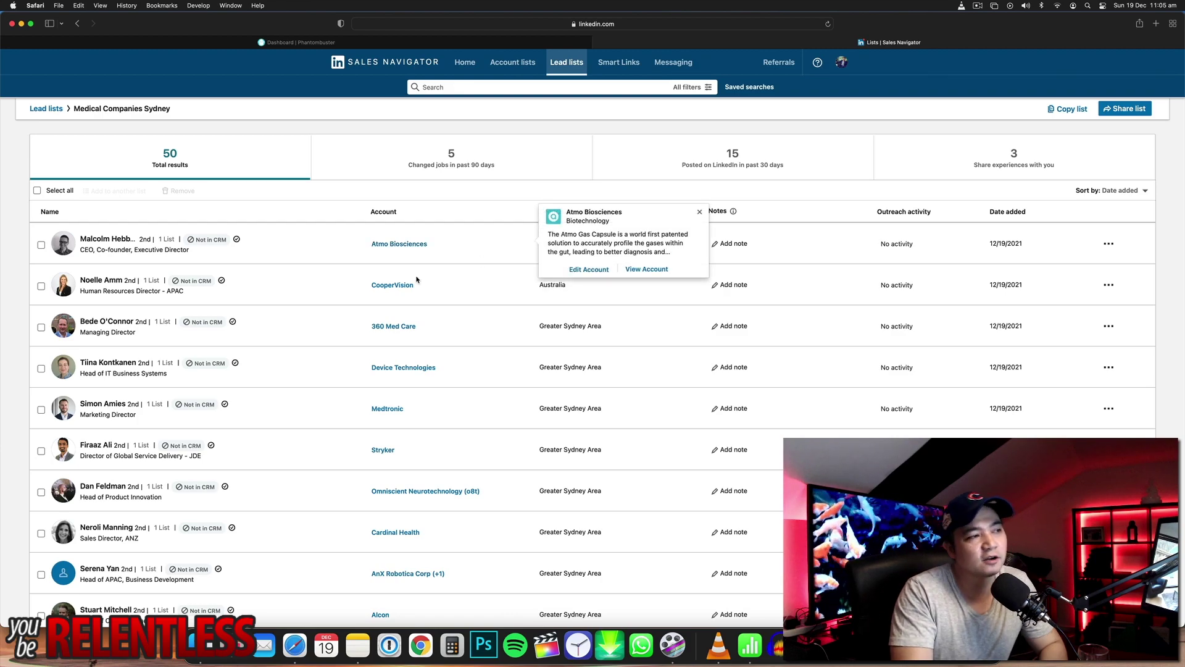
{"action": "mouse_move", "coordinate": [389, 287]}
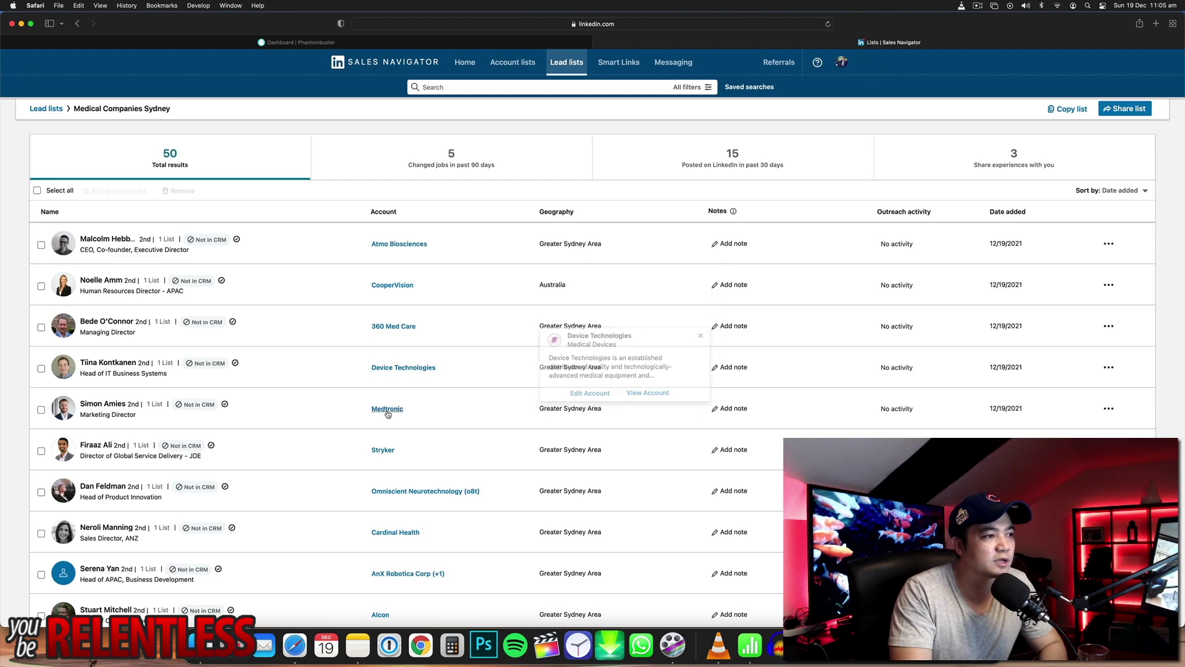
{"action": "scroll", "coordinate": [375, 407], "scroll_direction": "down", "scroll_amount": 4}
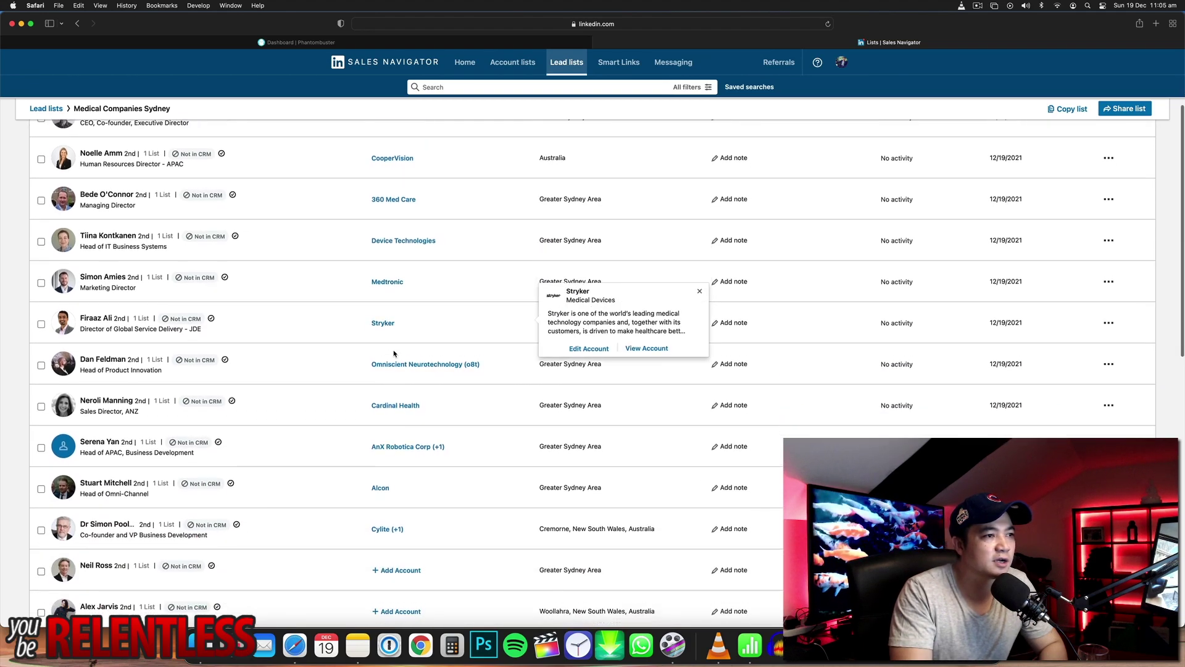
{"action": "scroll", "coordinate": [391, 348], "scroll_direction": "down", "scroll_amount": 3}
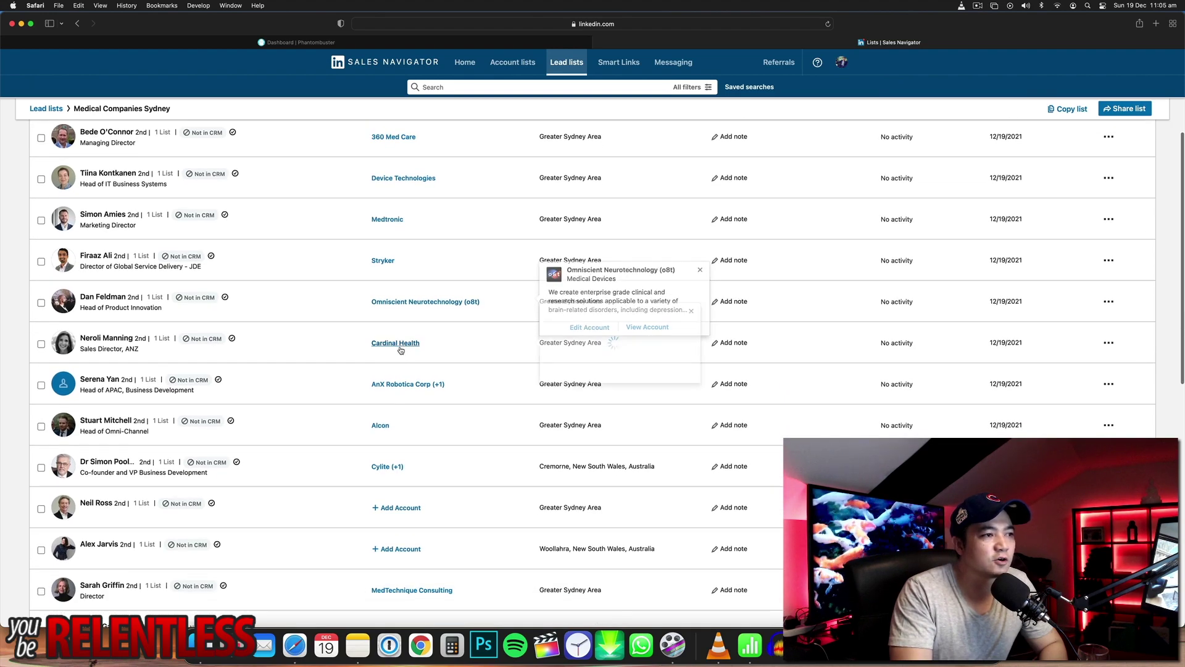
{"action": "scroll", "coordinate": [395, 349], "scroll_direction": "down", "scroll_amount": 2}
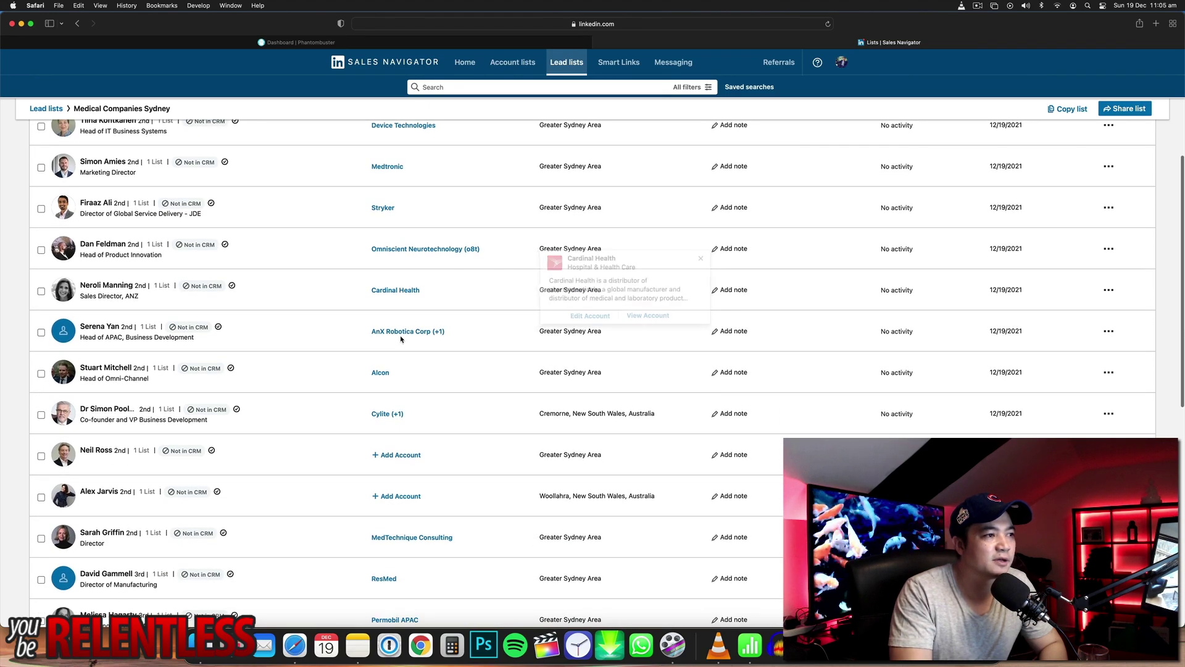
{"action": "scroll", "coordinate": [410, 343], "scroll_direction": "down", "scroll_amount": 2}
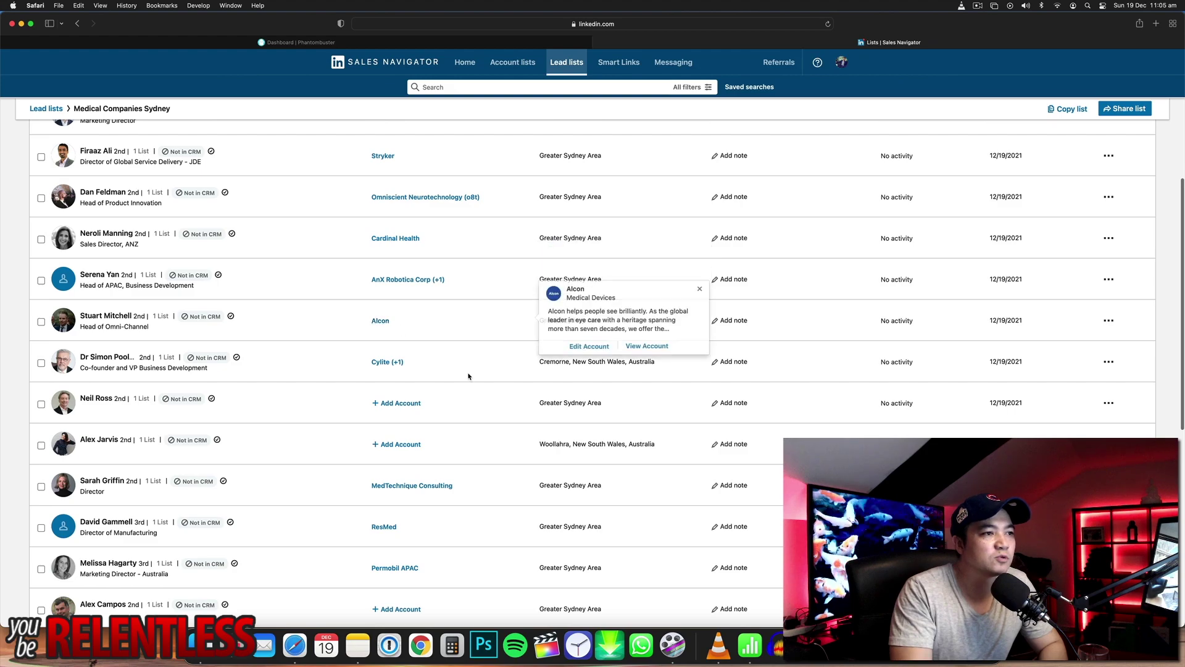
{"action": "scroll", "coordinate": [432, 352], "scroll_direction": "down", "scroll_amount": 2}
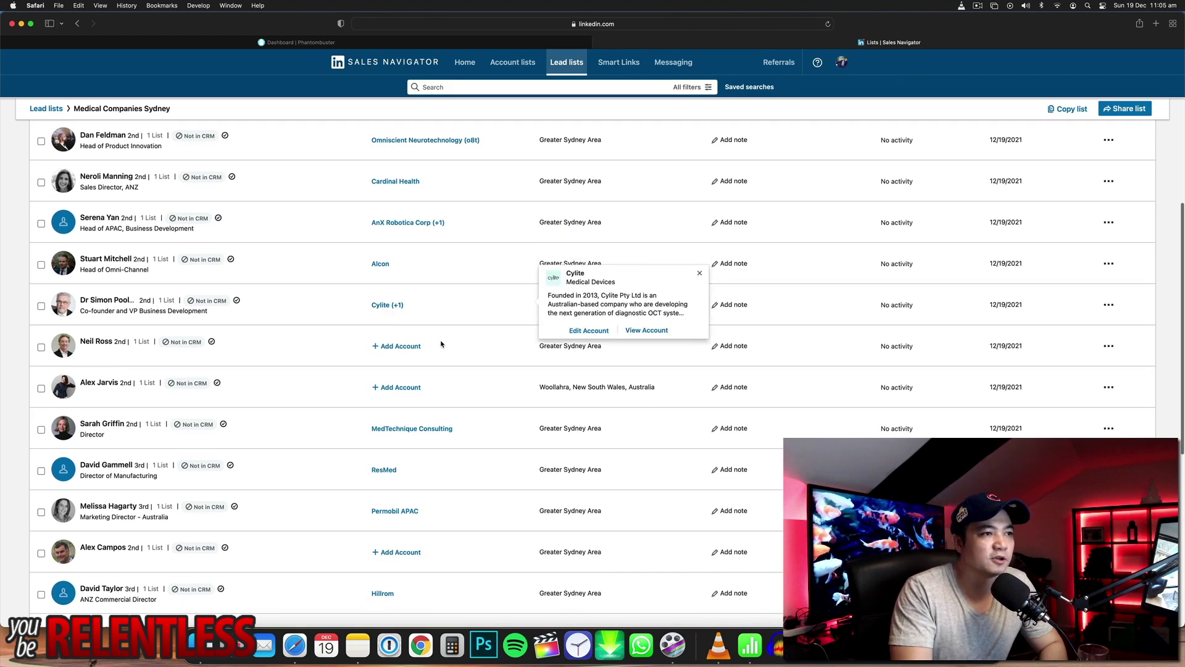
{"action": "scroll", "coordinate": [390, 369], "scroll_direction": "down", "scroll_amount": 3}
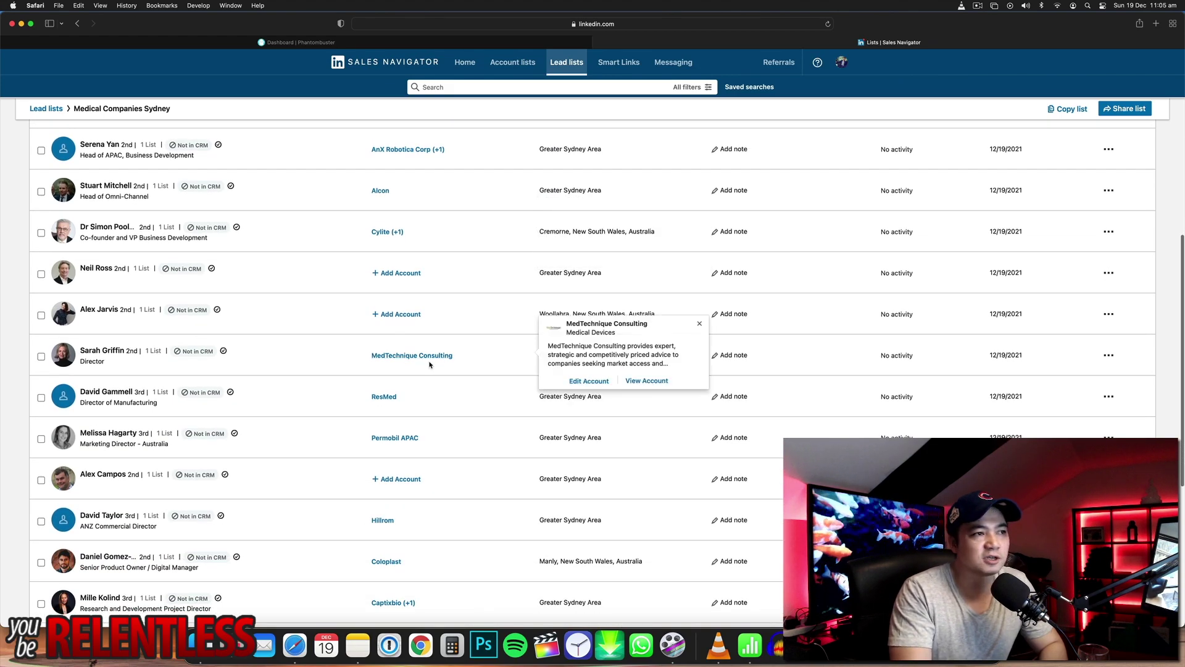
{"action": "scroll", "coordinate": [419, 367], "scroll_direction": "down", "scroll_amount": 3}
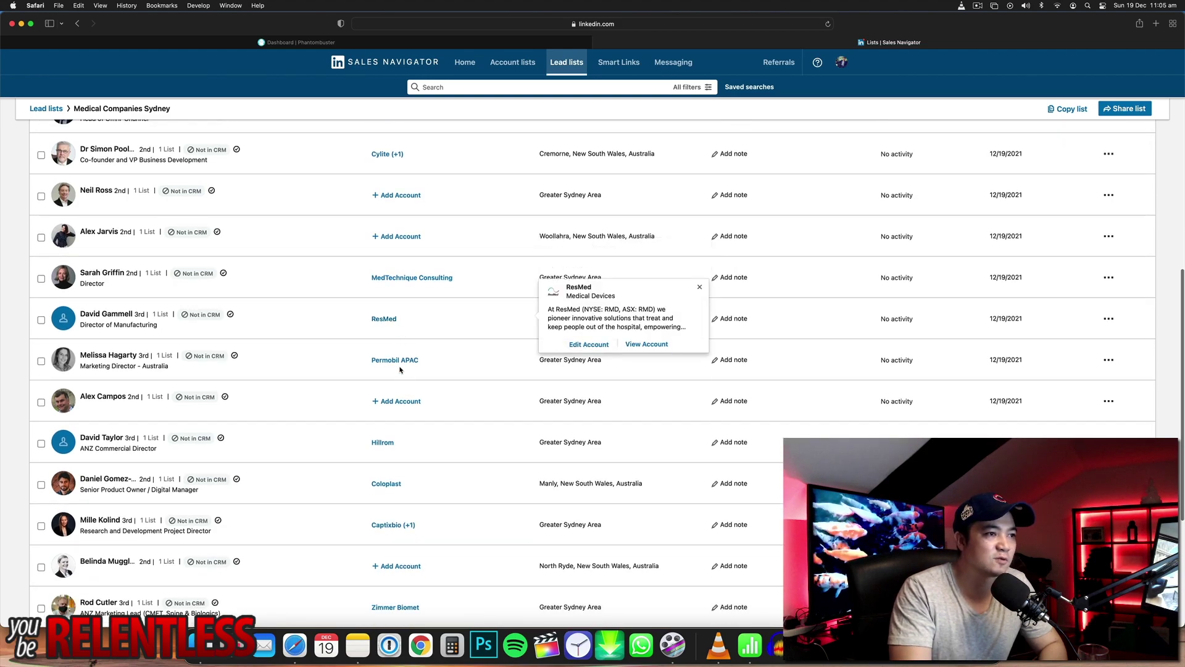
{"action": "scroll", "coordinate": [424, 414], "scroll_direction": "down", "scroll_amount": 3}
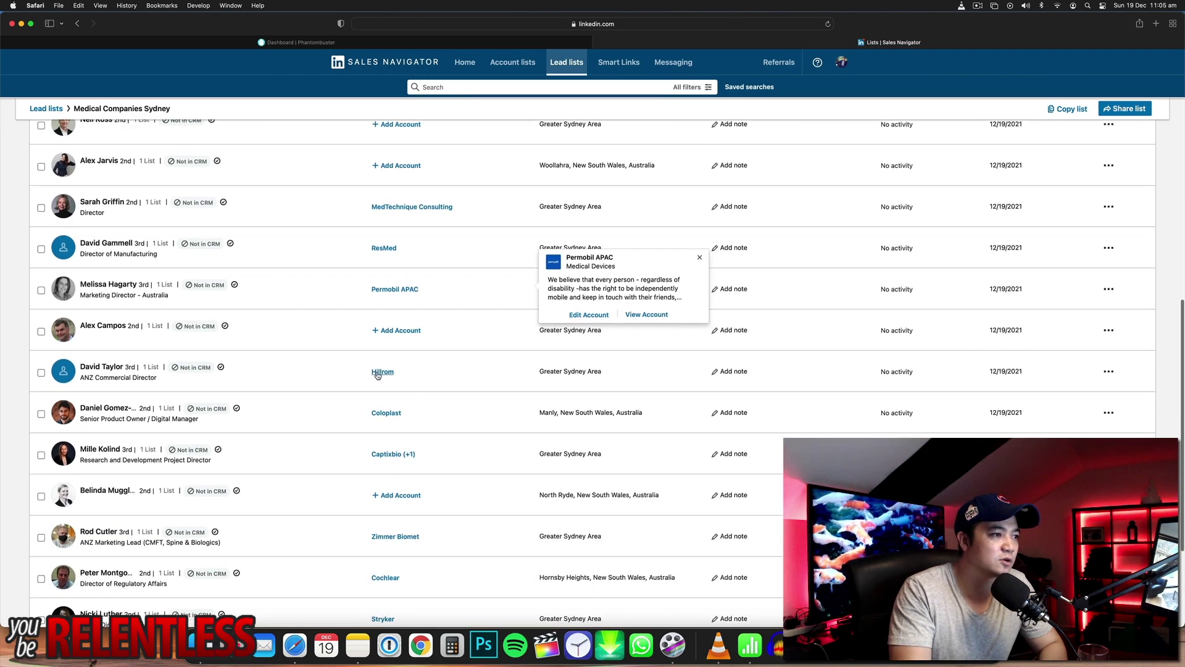
{"action": "scroll", "coordinate": [380, 376], "scroll_direction": "down", "scroll_amount": 2}
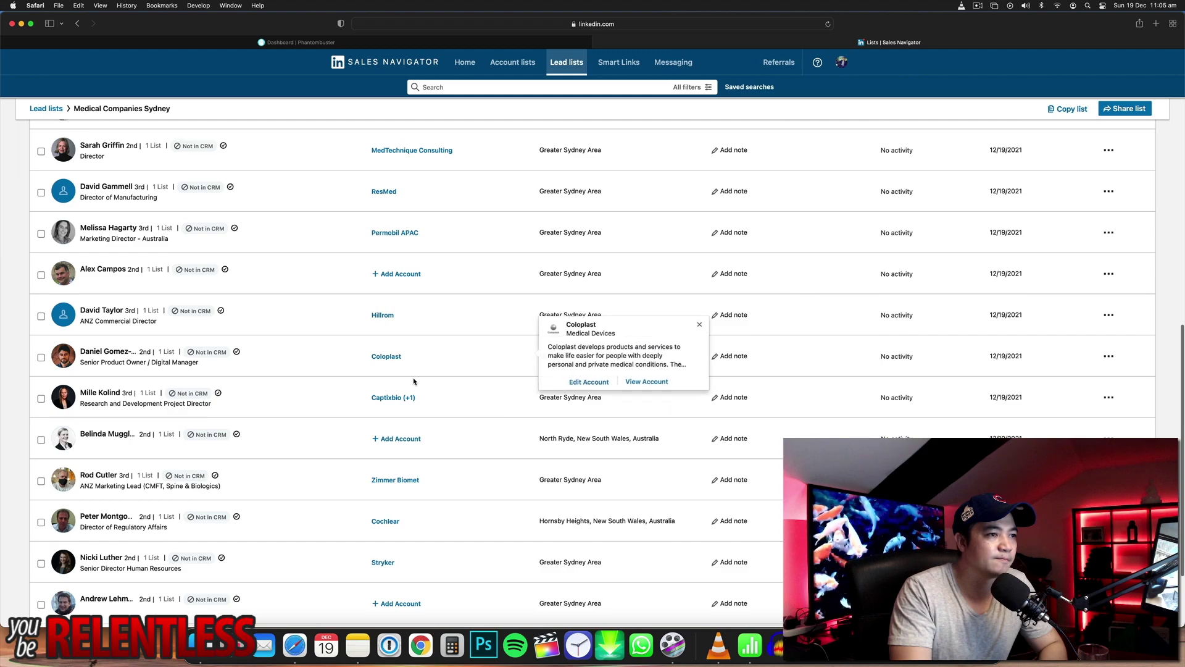
{"action": "scroll", "coordinate": [407, 374], "scroll_direction": "down", "scroll_amount": 3}
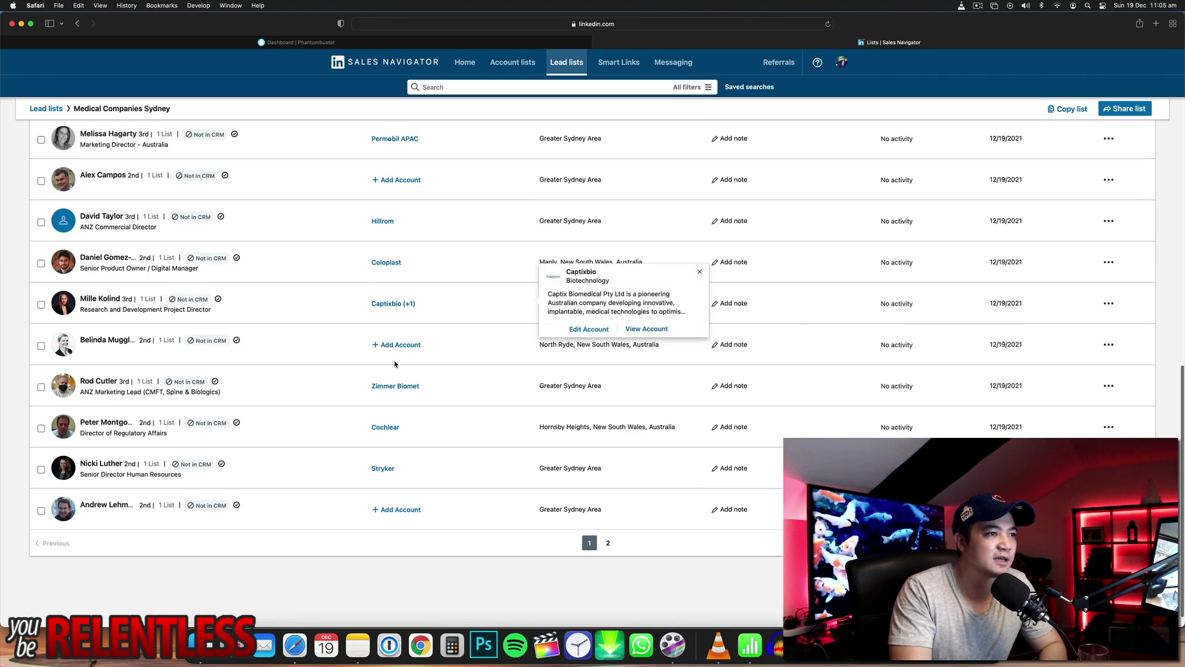
{"action": "scroll", "coordinate": [407, 387], "scroll_direction": "down", "scroll_amount": 1}
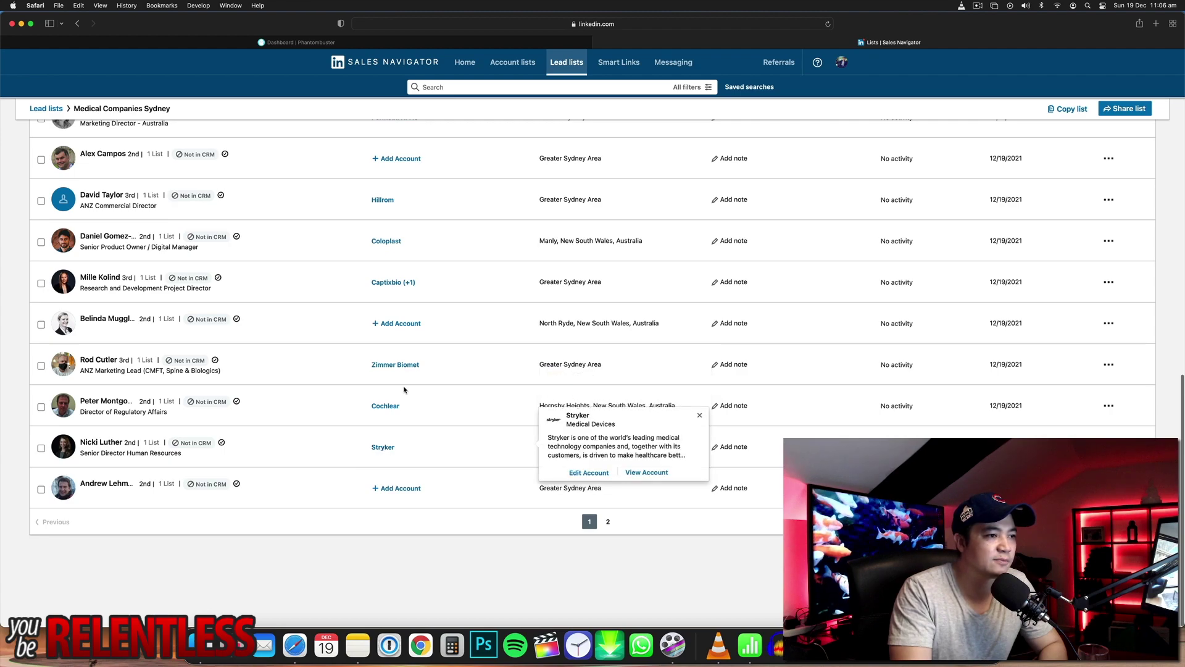
{"action": "scroll", "coordinate": [398, 426], "scroll_direction": "up", "scroll_amount": 10}
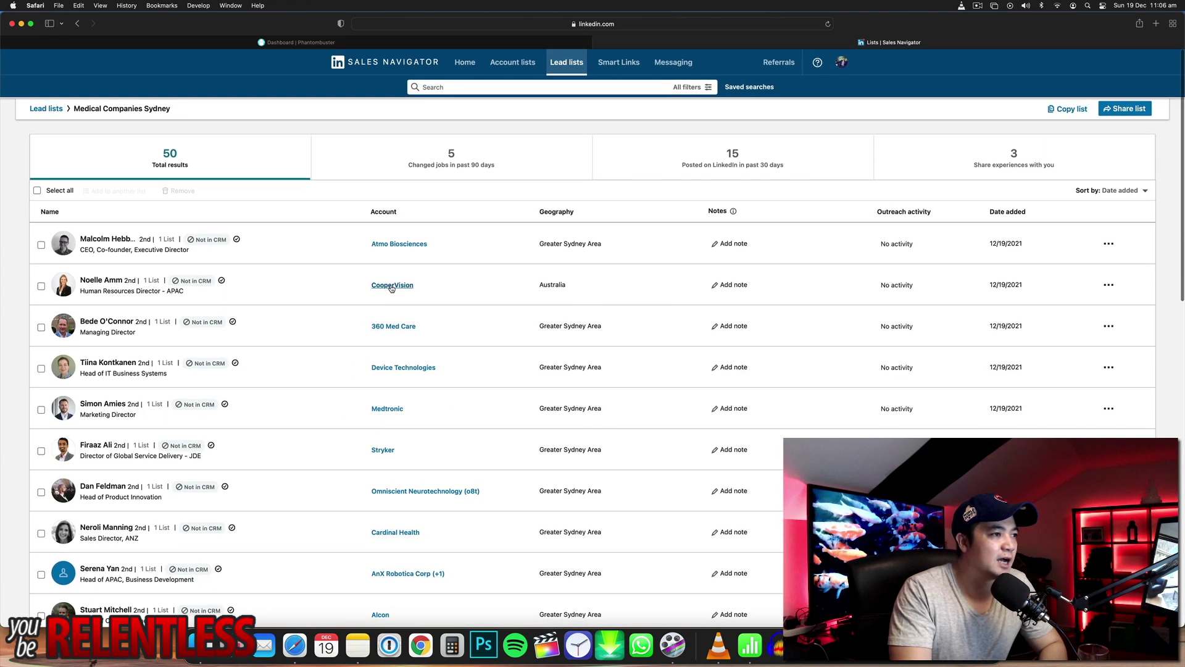
Remove the leads at 360 Med Care and AnX Robotica Corp and the Woollahra lead without an account from the Medical Companies Sydney list
{"action": "mouse_move", "coordinate": [394, 332]}
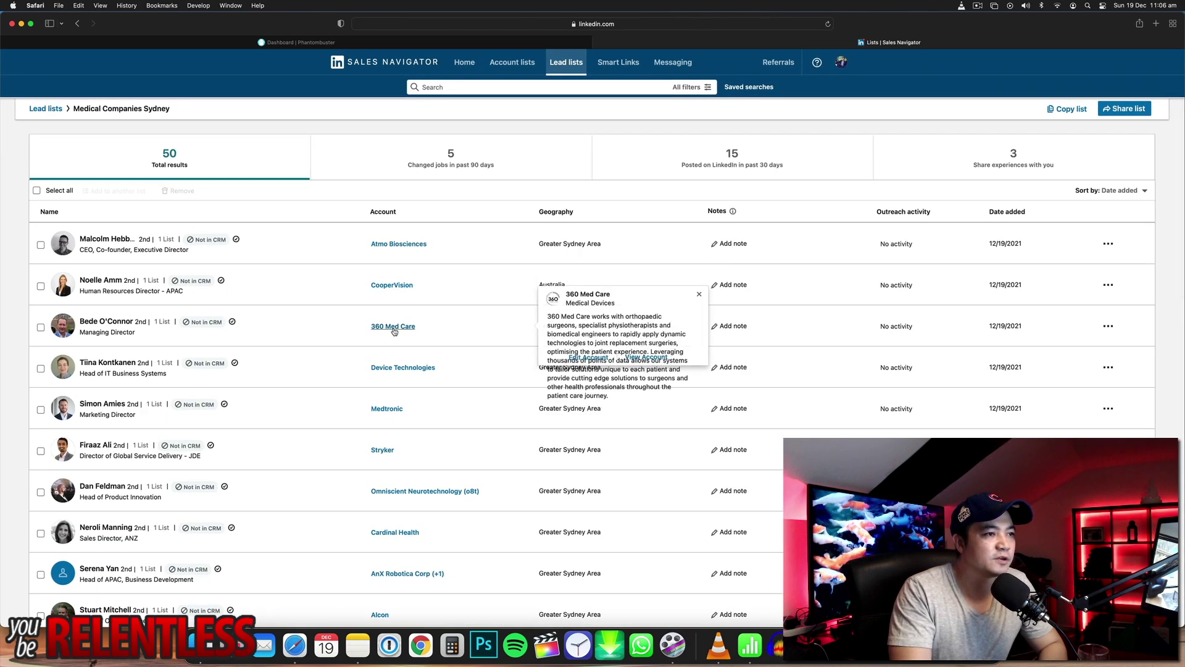
{"action": "scroll", "coordinate": [278, 333], "scroll_direction": "down", "scroll_amount": 1}
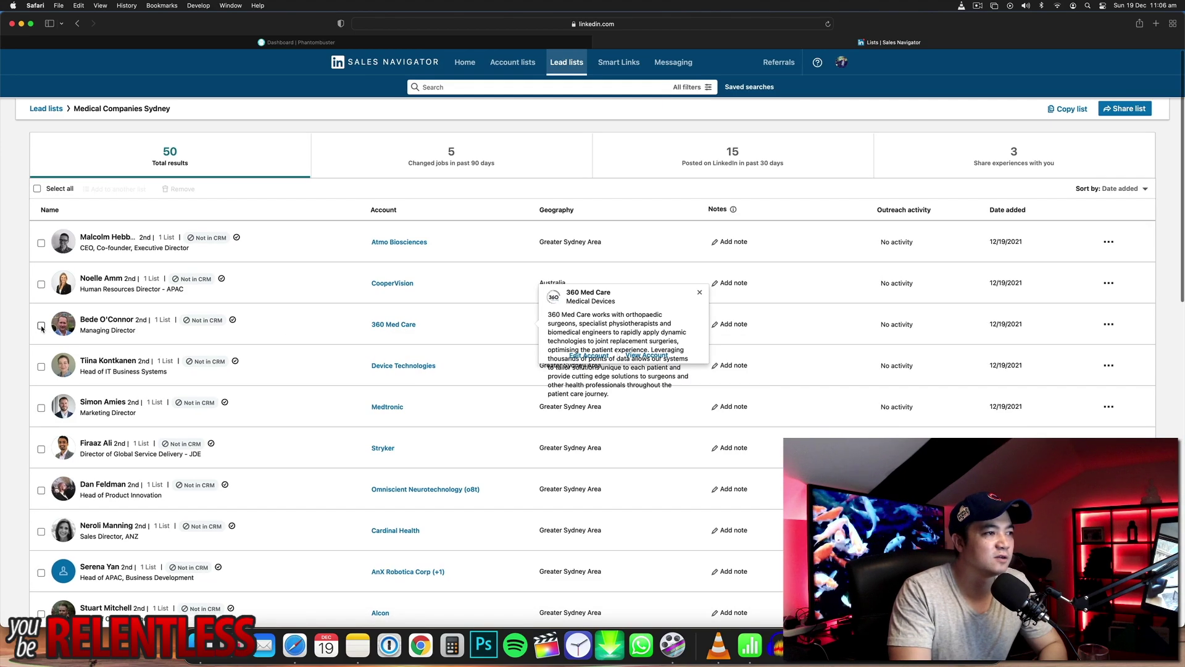
{"action": "left_click", "coordinate": [41, 325]}
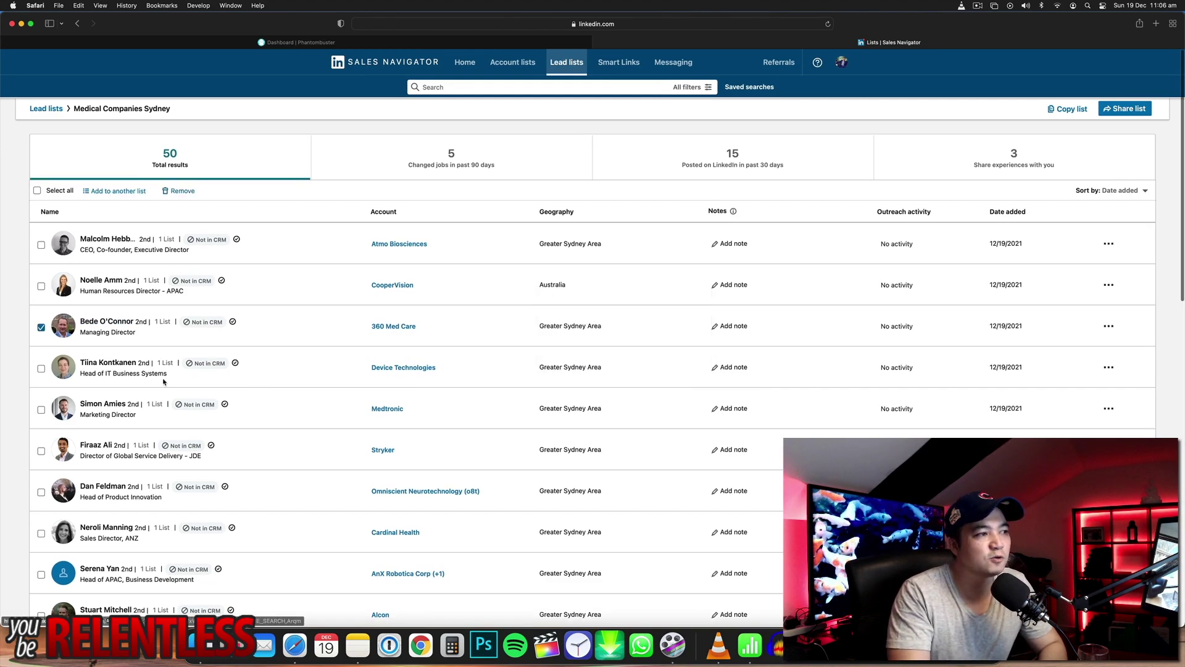
{"action": "scroll", "coordinate": [62, 373], "scroll_direction": "down", "scroll_amount": 3}
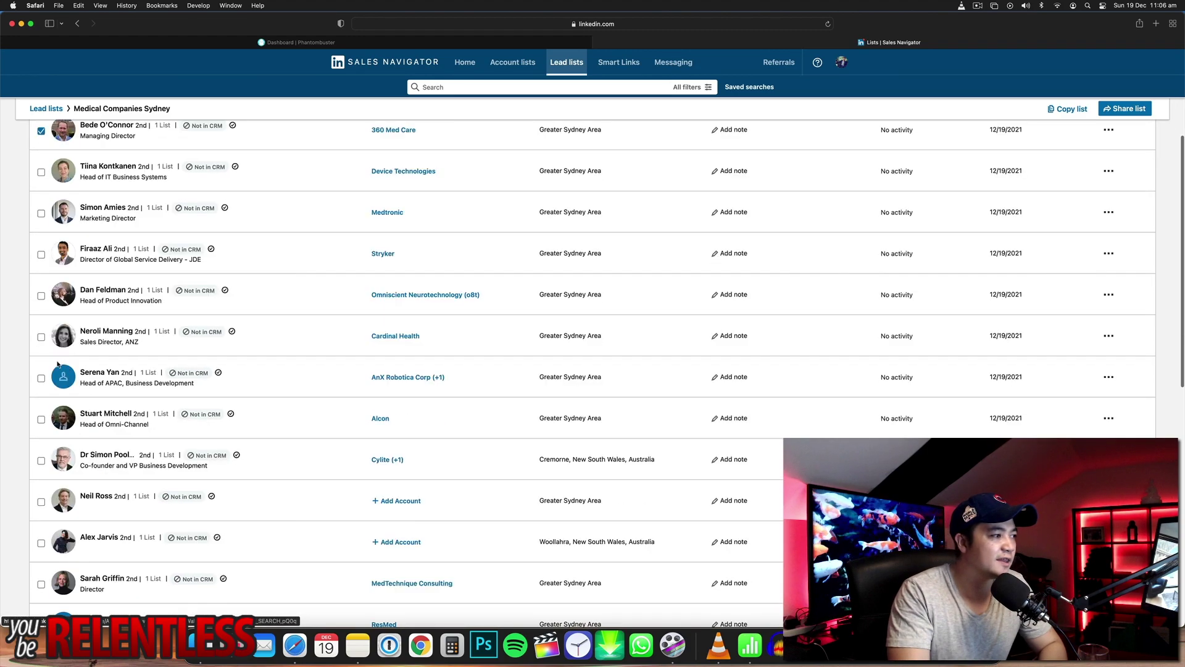
{"action": "left_click", "coordinate": [41, 378]}
{"action": "scroll", "coordinate": [55, 364], "scroll_direction": "down", "scroll_amount": 3}
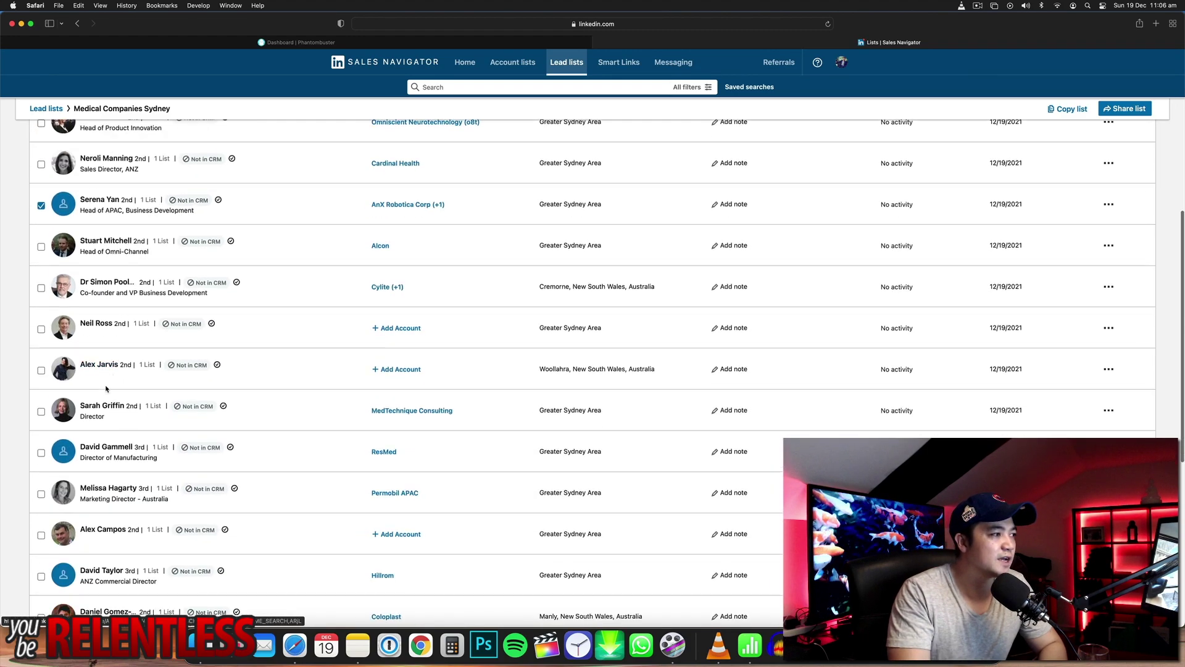
{"action": "left_click", "coordinate": [41, 371]}
{"action": "scroll", "coordinate": [296, 365], "scroll_direction": "up", "scroll_amount": 10}
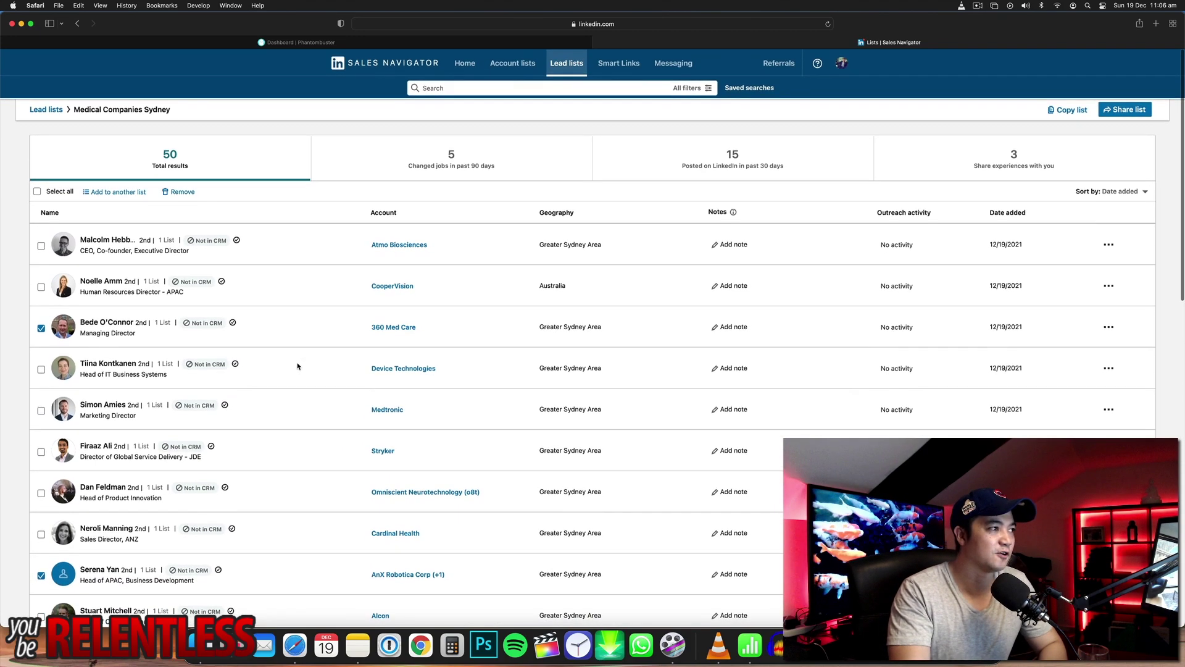
{"action": "left_click", "coordinate": [183, 192]}
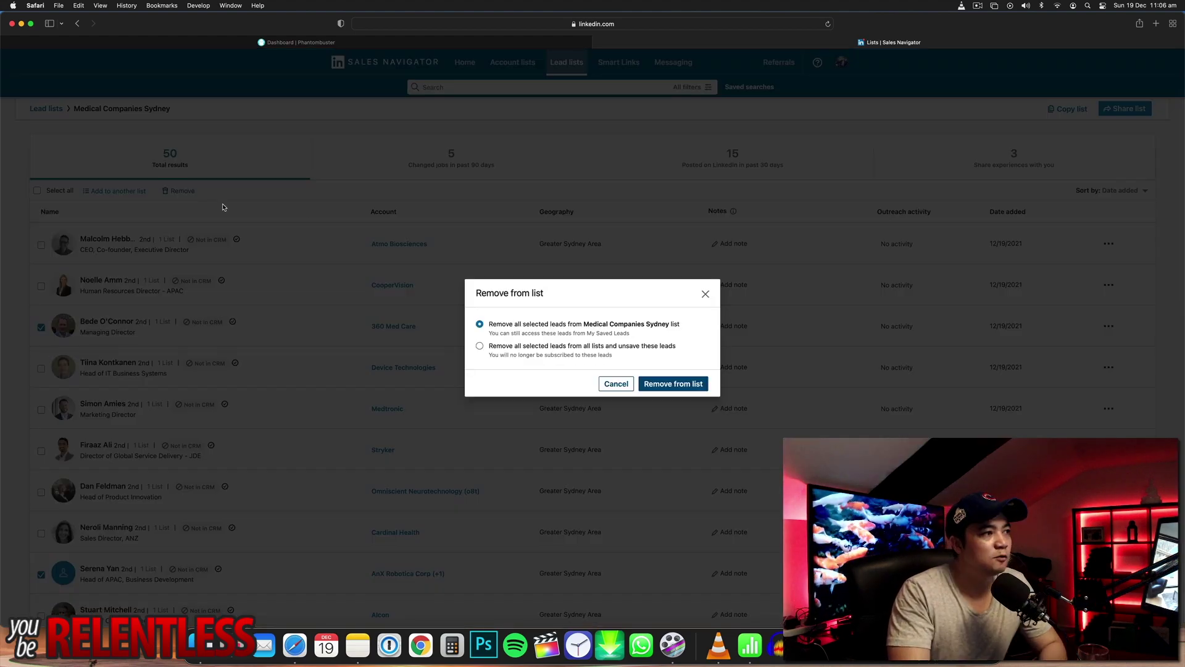
{"action": "left_click", "coordinate": [686, 384]}
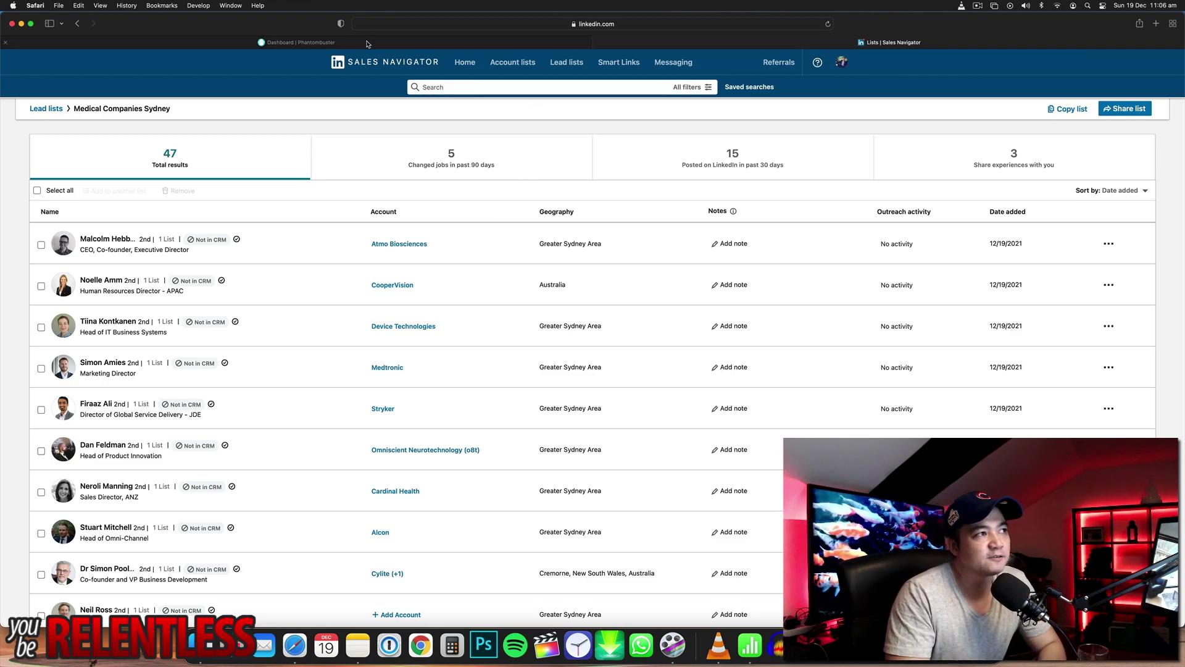
Switch to PhantomBuster and open the LinkedIn connection setup of the Sales Navigator Search Export phantom
{"action": "key", "text": "ctrl+shift+Tab"}
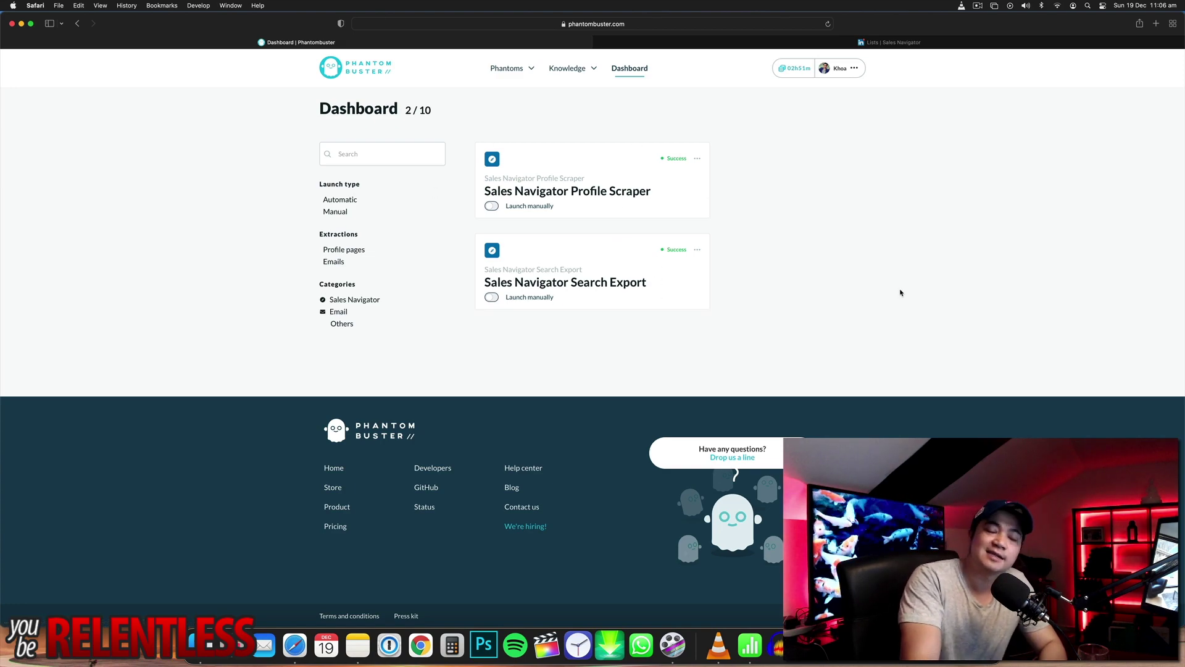
{"action": "left_click", "coordinate": [613, 275]}
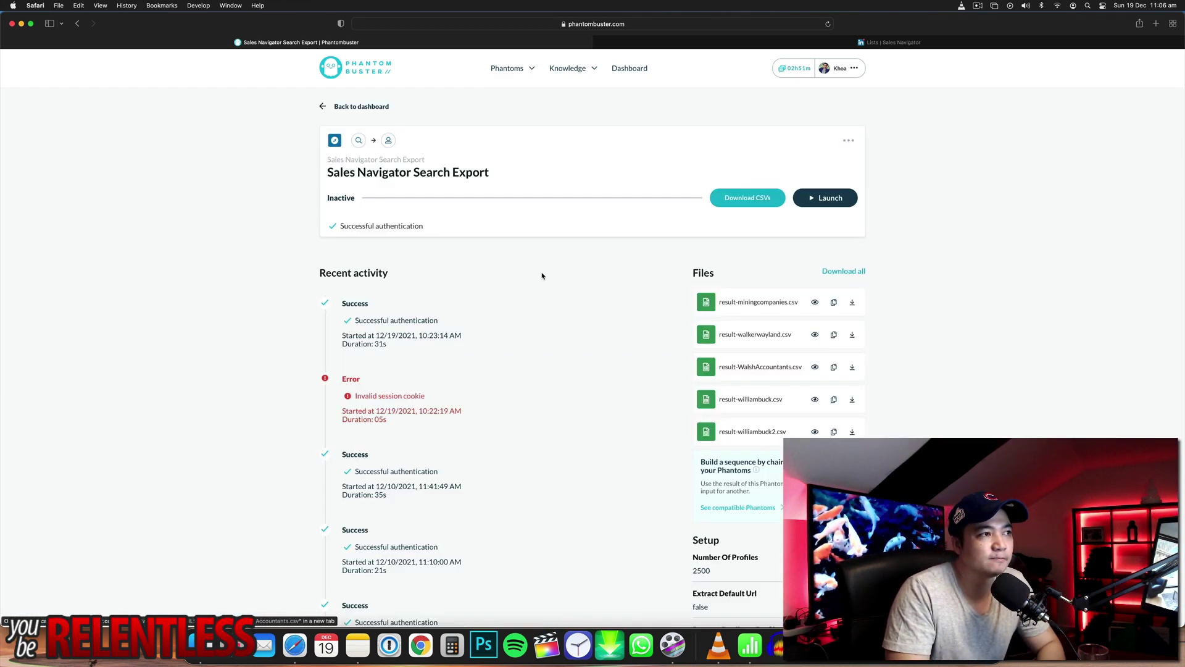
{"action": "scroll", "coordinate": [510, 415], "scroll_direction": "down", "scroll_amount": 1}
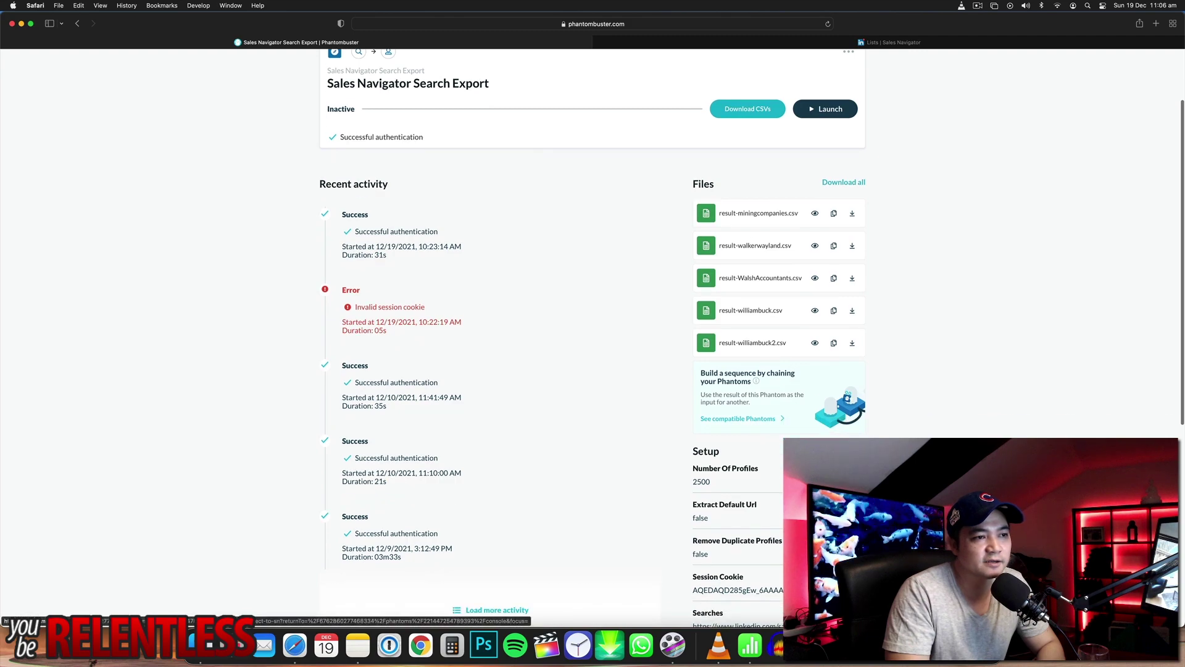
{"action": "left_click", "coordinate": [821, 586]}
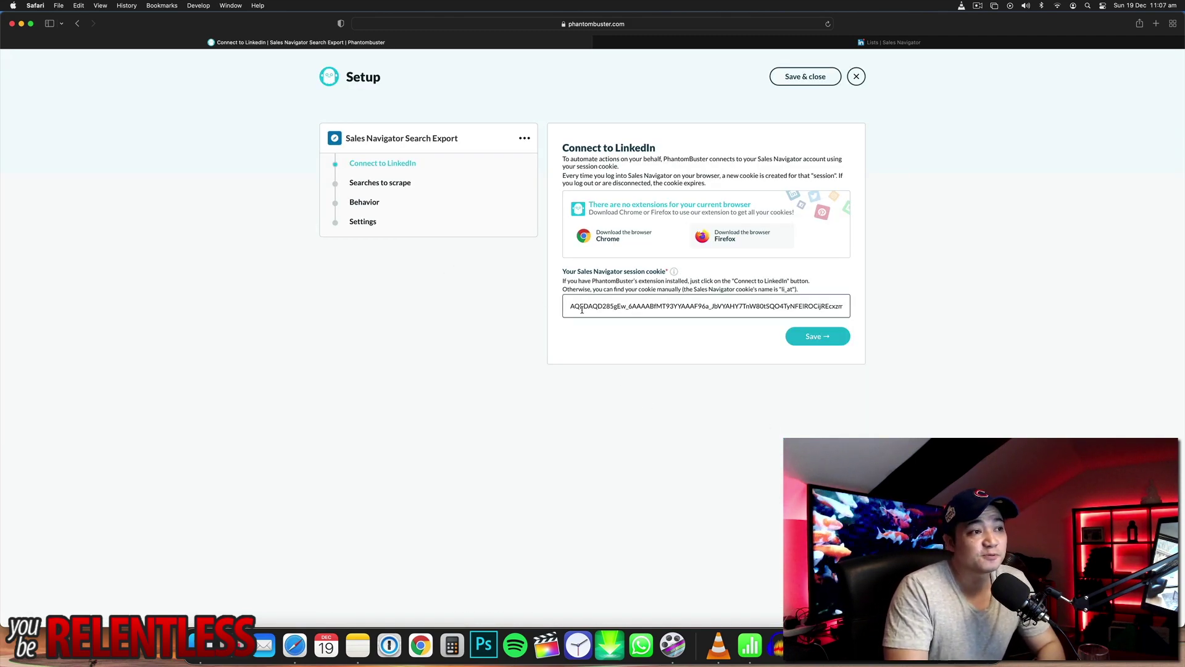
{"action": "triple_click", "coordinate": [647, 310]}
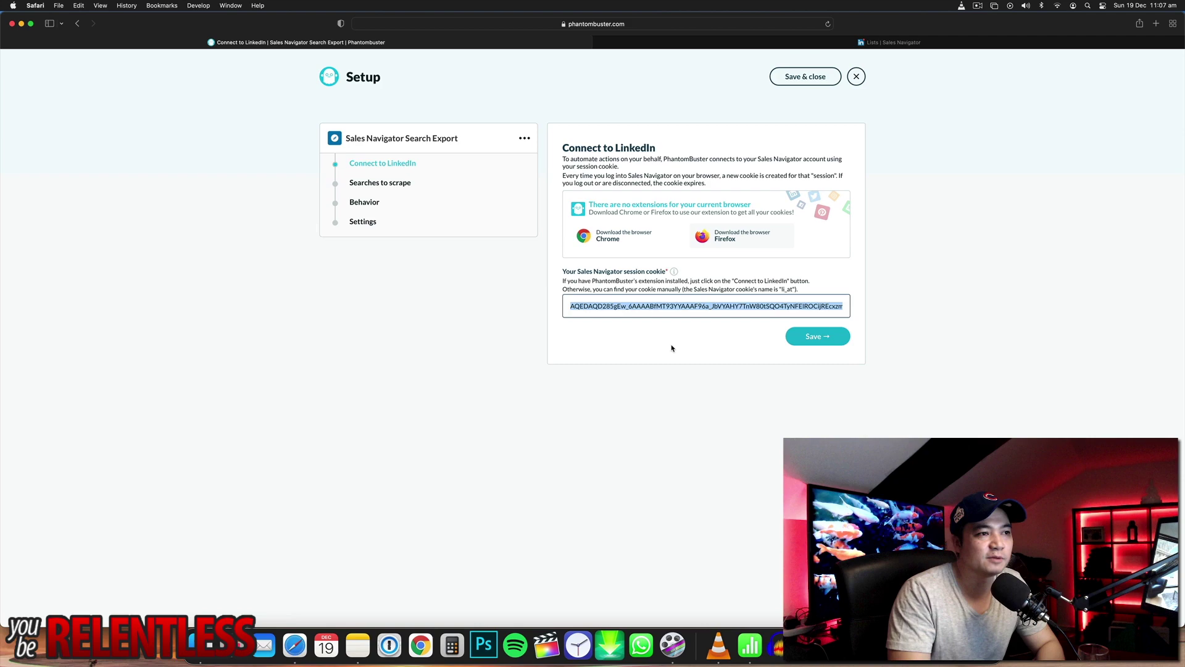
{"action": "left_click", "coordinate": [686, 361]}
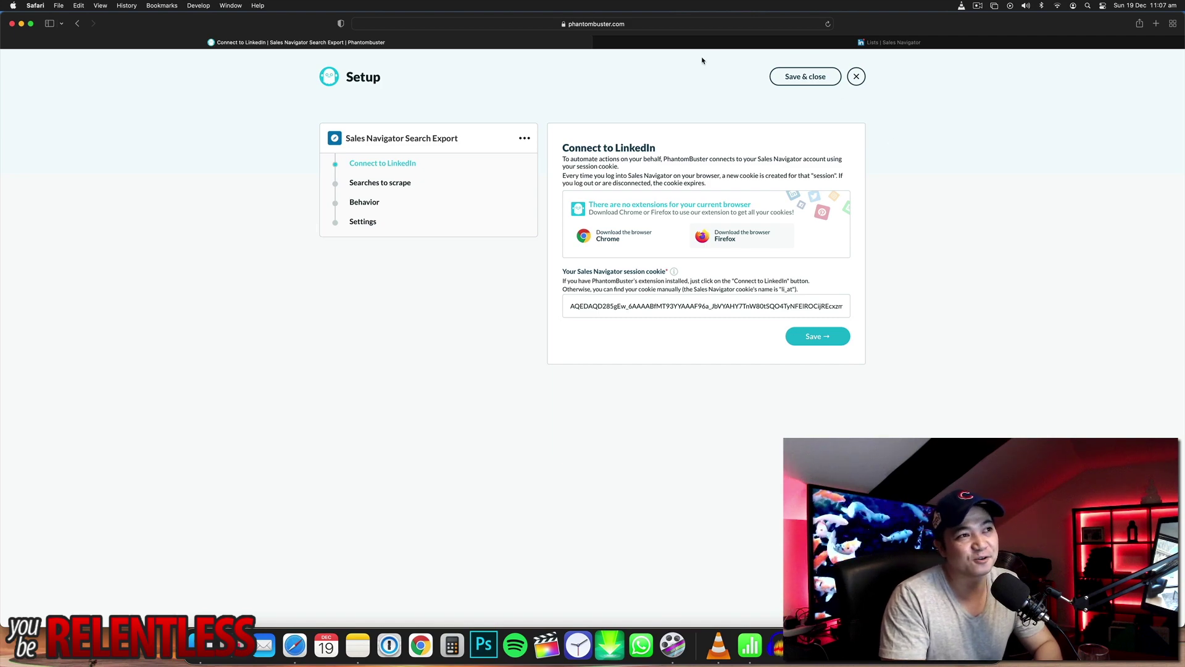
{"action": "left_click", "coordinate": [597, 310]}
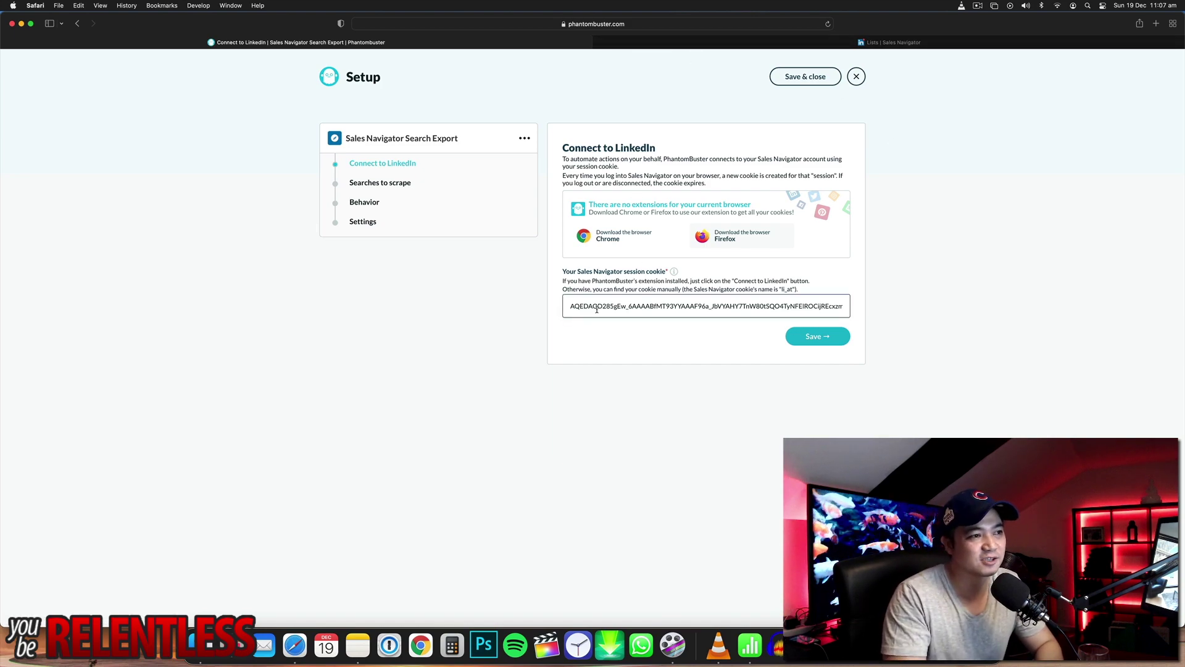
{"action": "key", "text": "super+a"}
{"action": "left_click", "coordinate": [710, 103]}
{"action": "left_click", "coordinate": [698, 44]}
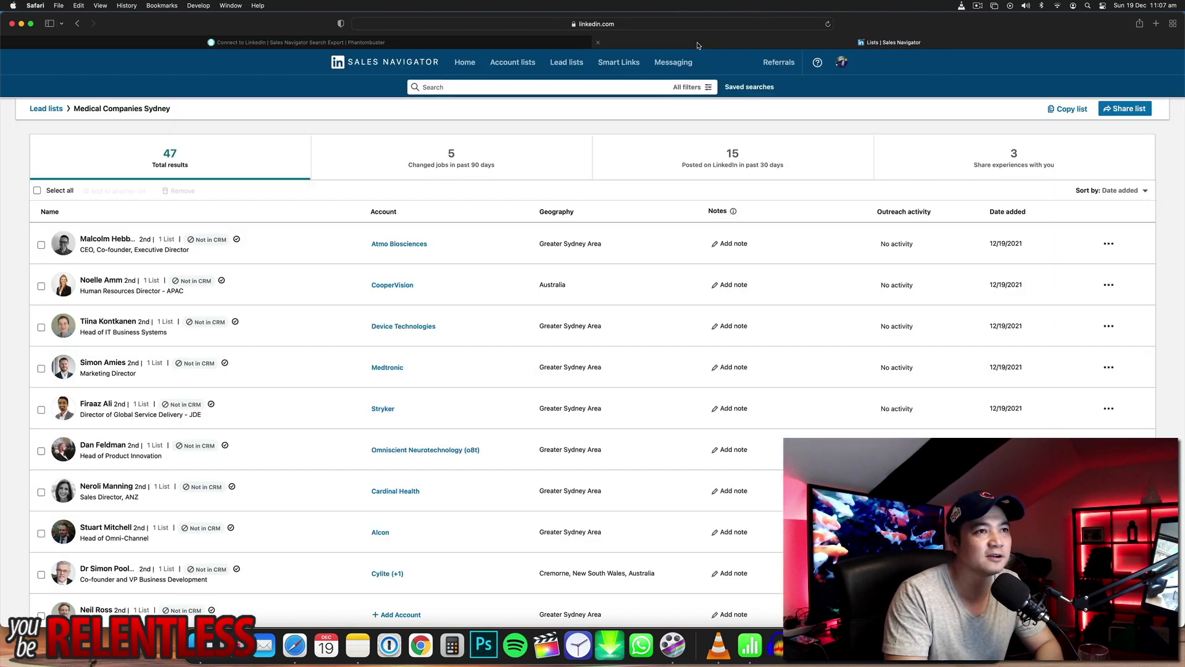
{"action": "right_click", "coordinate": [283, 128]}
{"action": "left_click", "coordinate": [320, 196]}
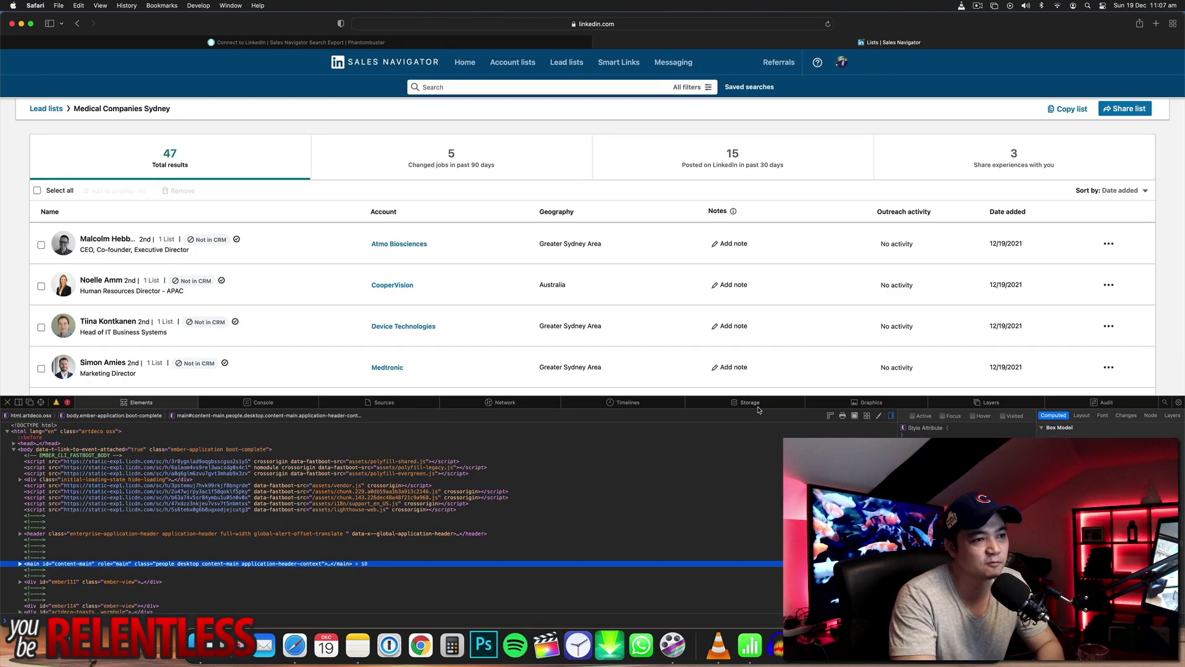
{"action": "left_click", "coordinate": [750, 403]}
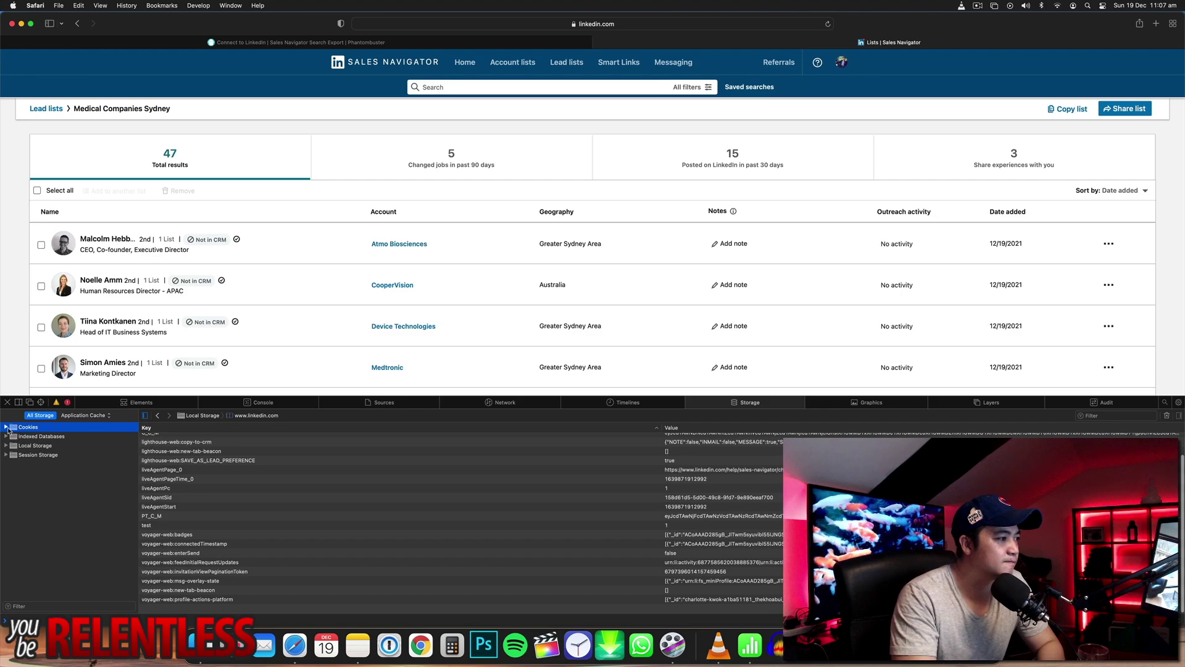
{"action": "left_click", "coordinate": [6, 428]}
{"action": "left_click", "coordinate": [49, 444]}
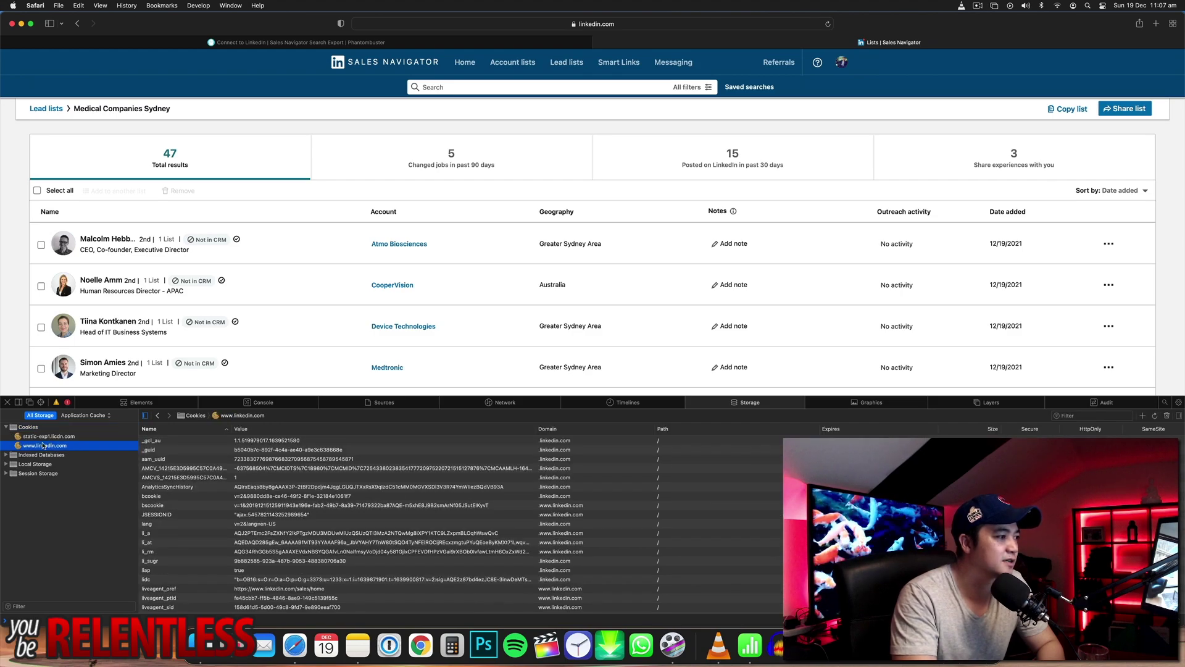
{"action": "scroll", "coordinate": [165, 526], "scroll_direction": "down", "scroll_amount": 1}
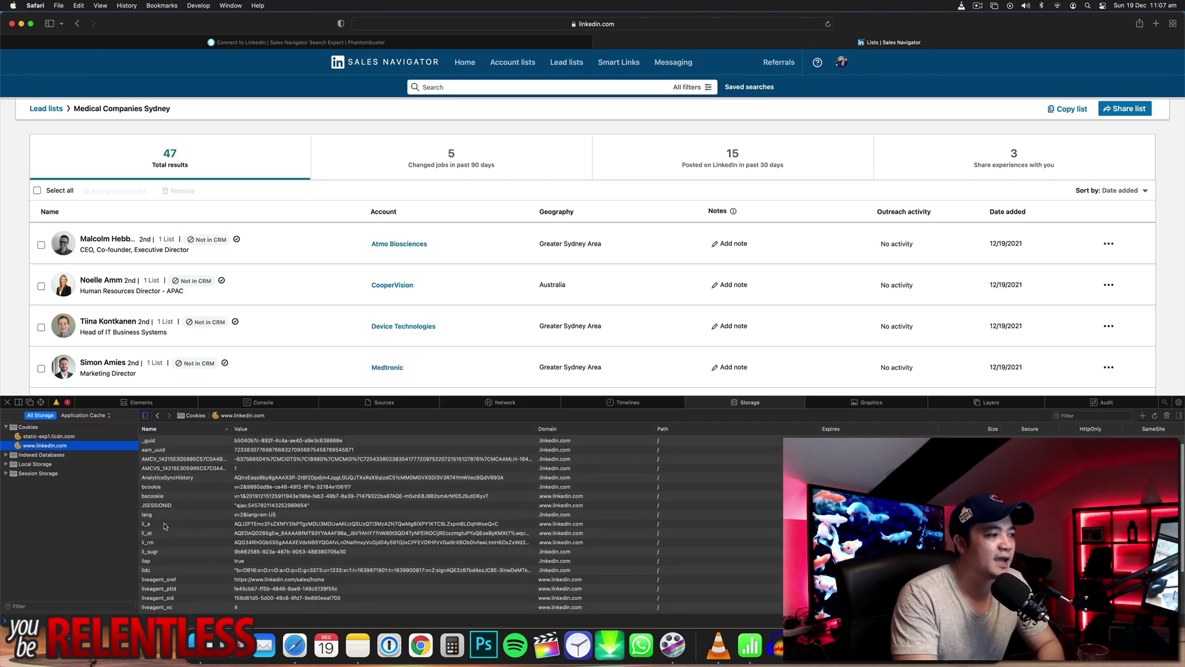
{"action": "left_click", "coordinate": [148, 534]}
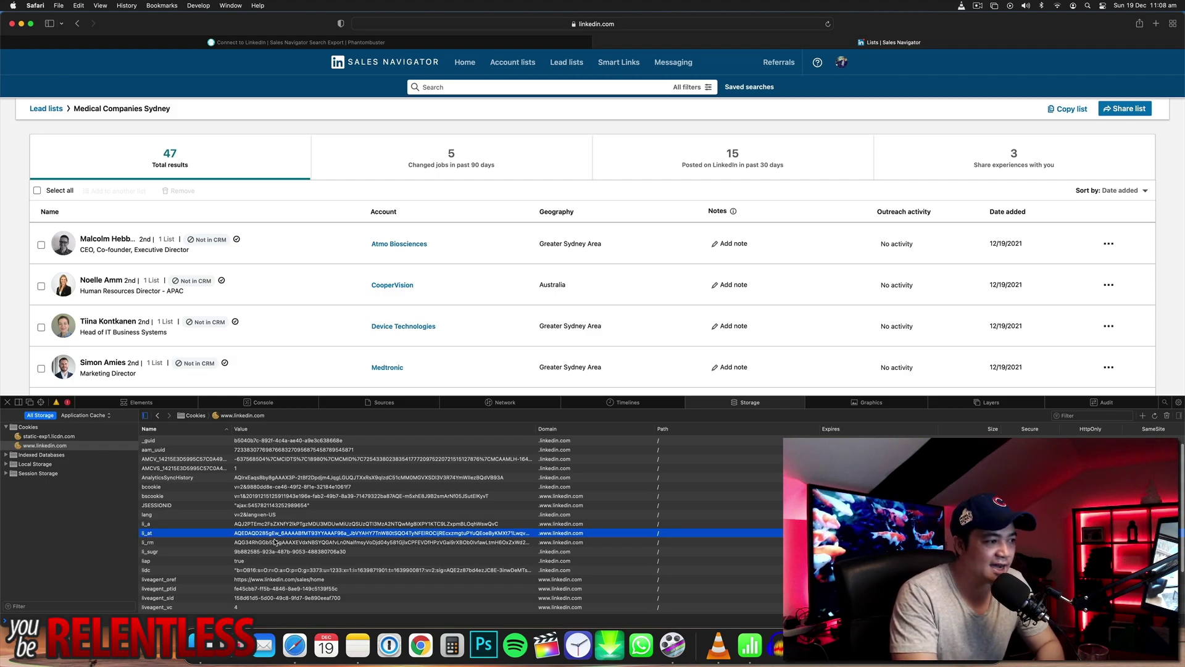
{"action": "left_click", "coordinate": [491, 42]}
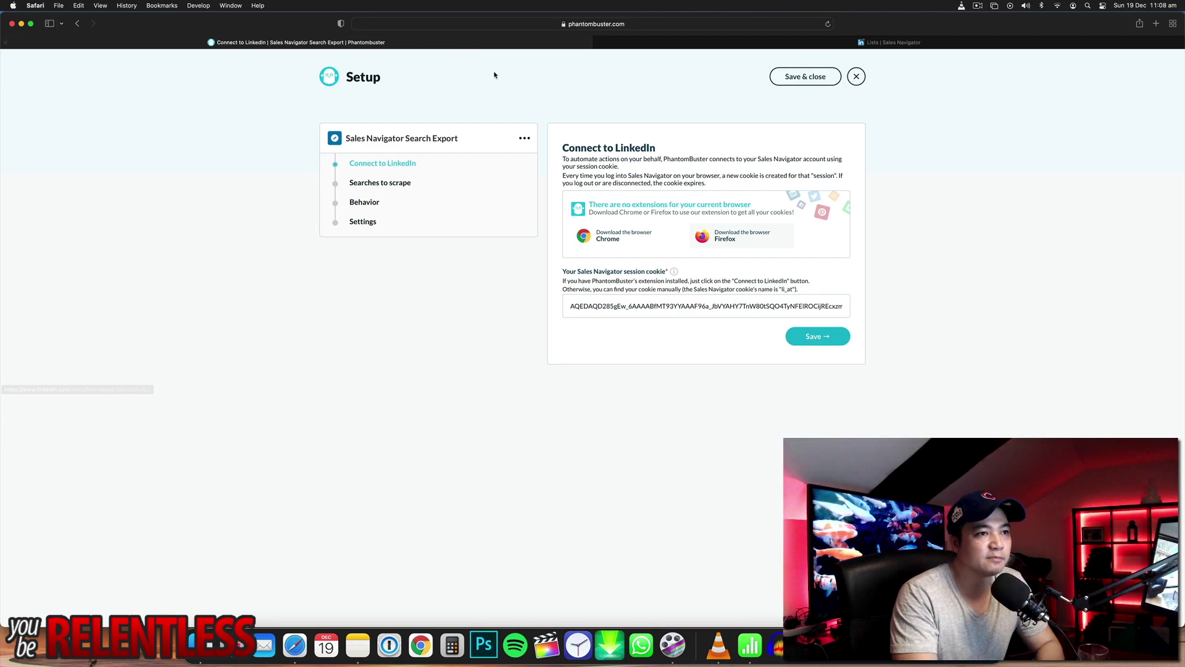
{"action": "left_click_drag", "start_coordinate": [701, 289], "coordinate": [797, 289]}
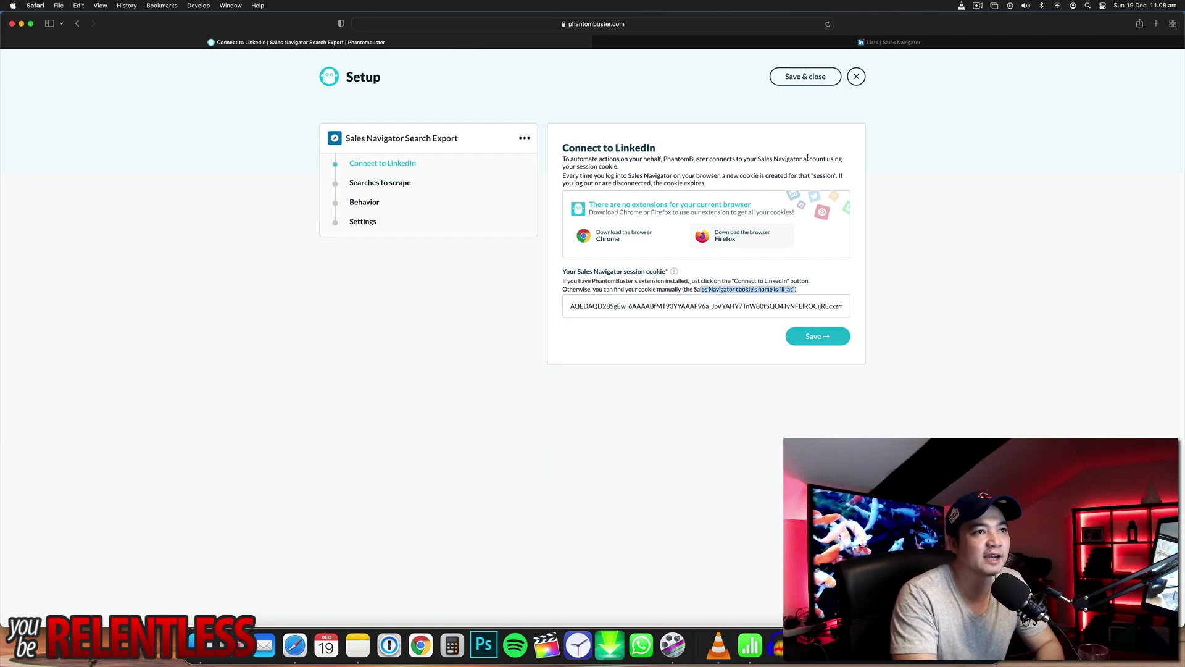
{"action": "left_click", "coordinate": [738, 43]}
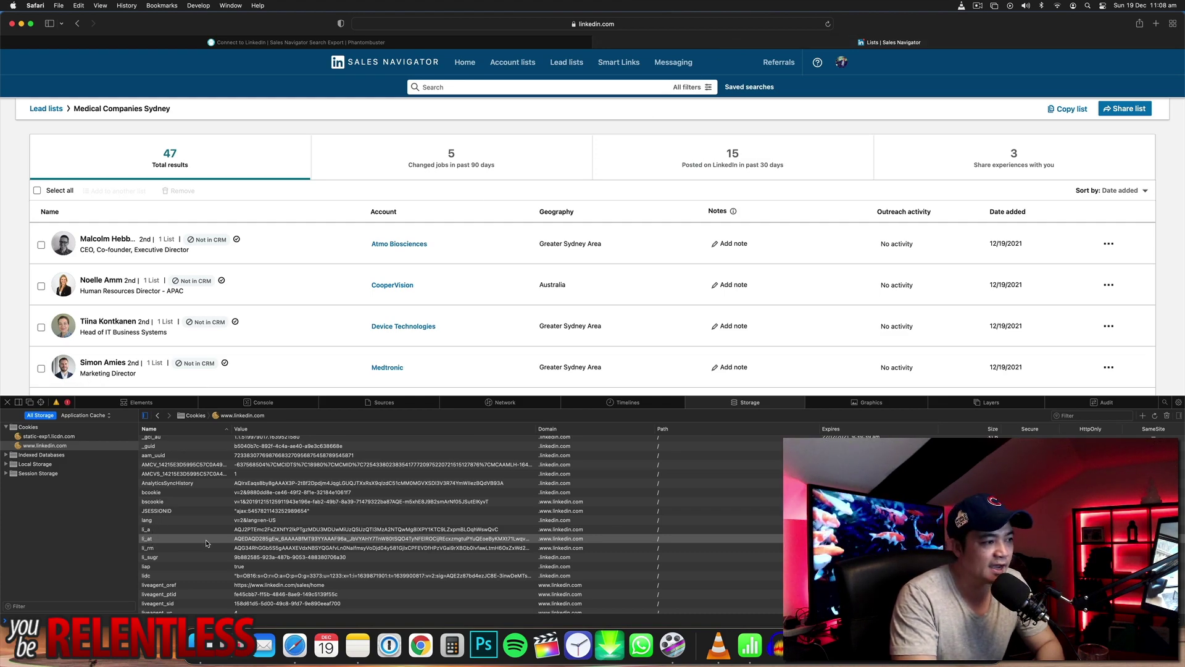
{"action": "left_click", "coordinate": [245, 539]}
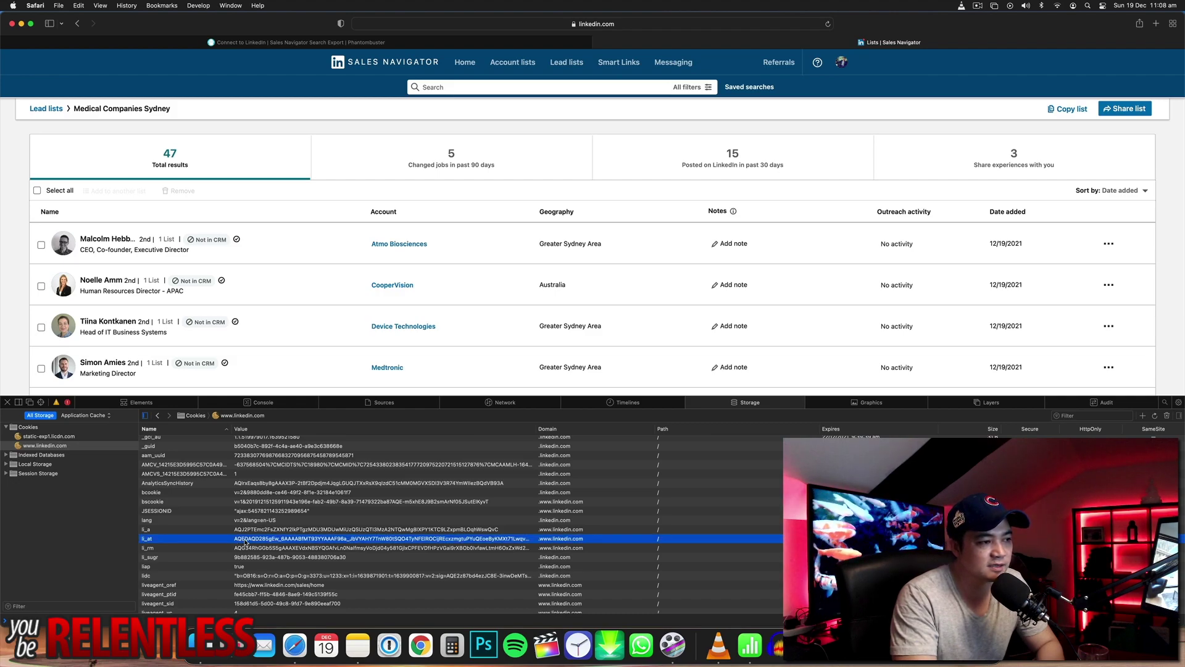
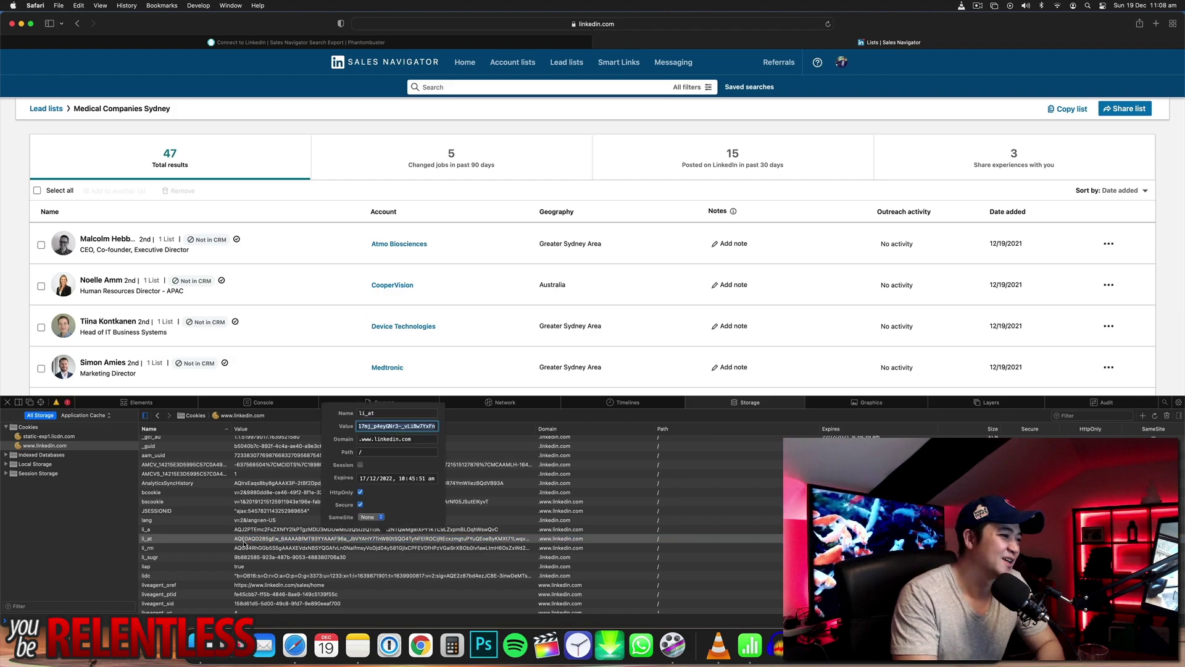
{"action": "left_click", "coordinate": [408, 426]}
{"action": "key", "text": "super+a"}
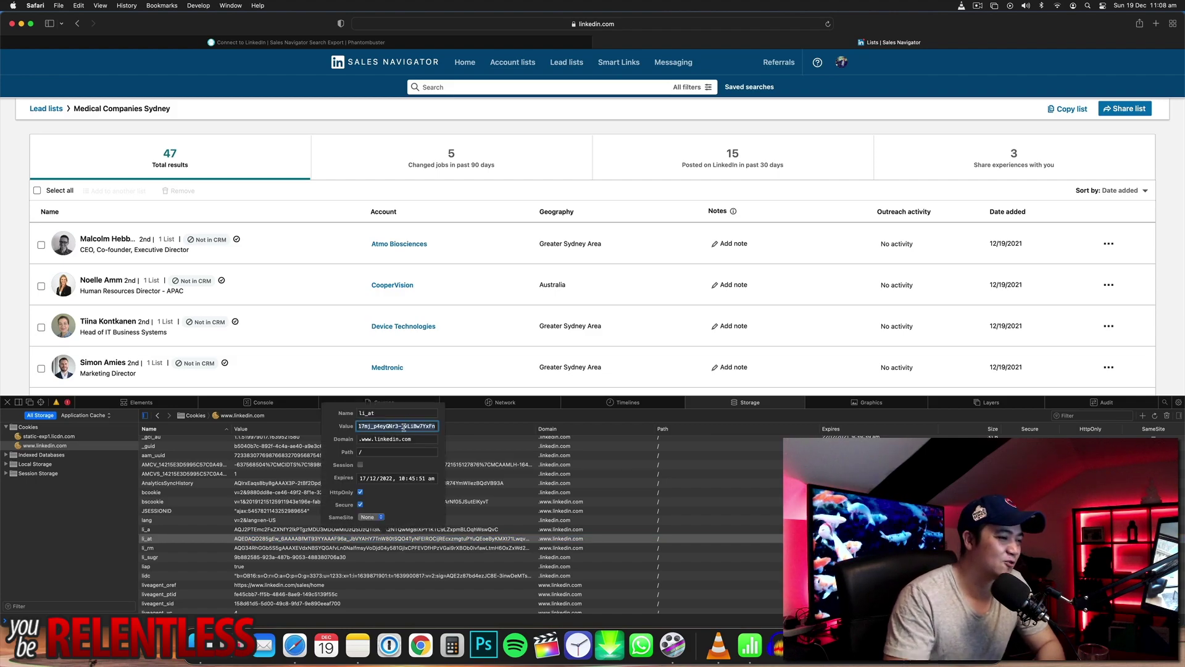
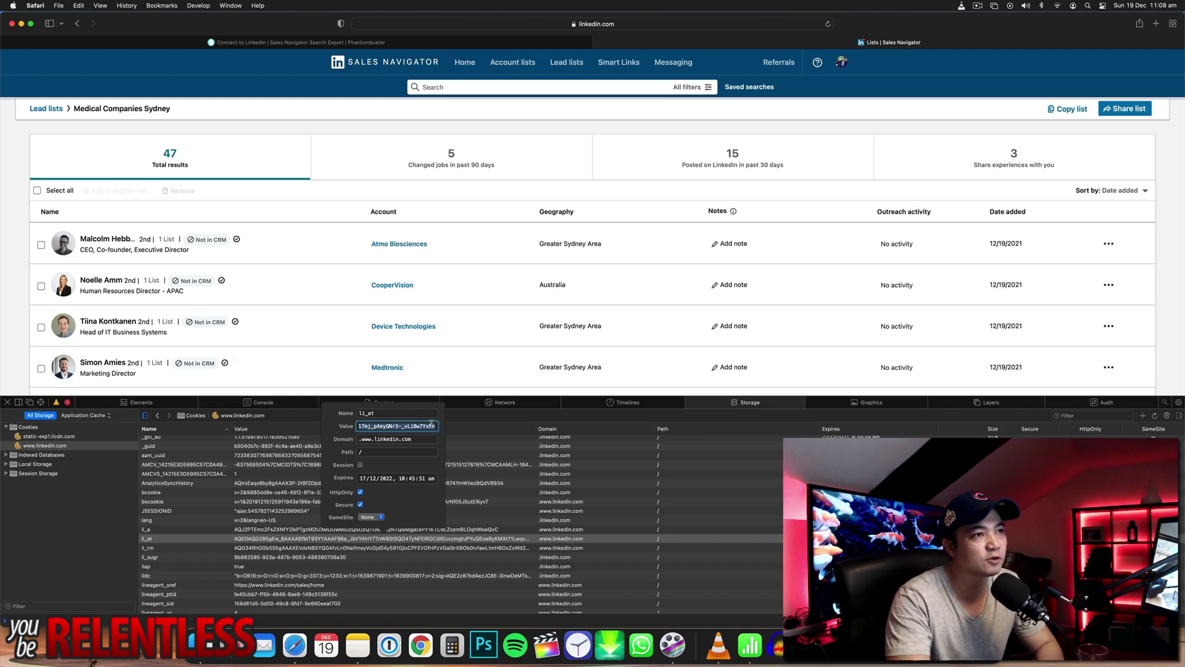
Switch to PhantomBuster, replace the Sales Navigator session cookie with the copied li_at value and save the LinkedIn connection
{"action": "key", "text": "ctrl+shift+Tab"}
{"action": "left_click", "coordinate": [630, 305]}
{"action": "key", "text": "super+a"}
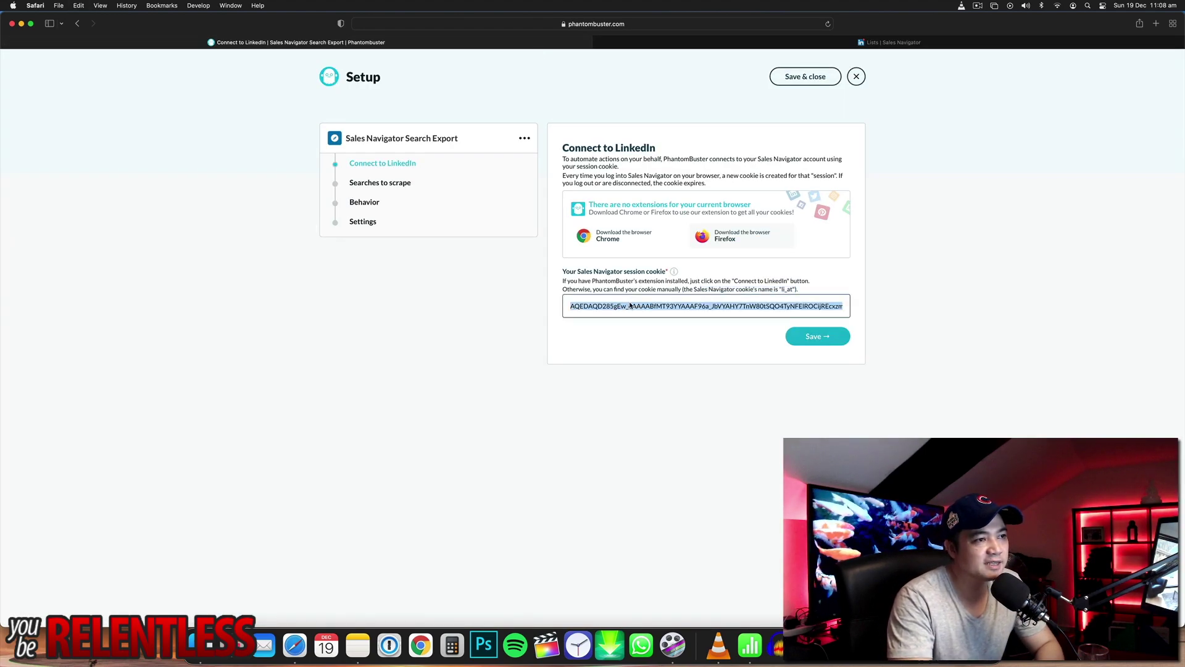
{"action": "key", "text": "BackSpace"}
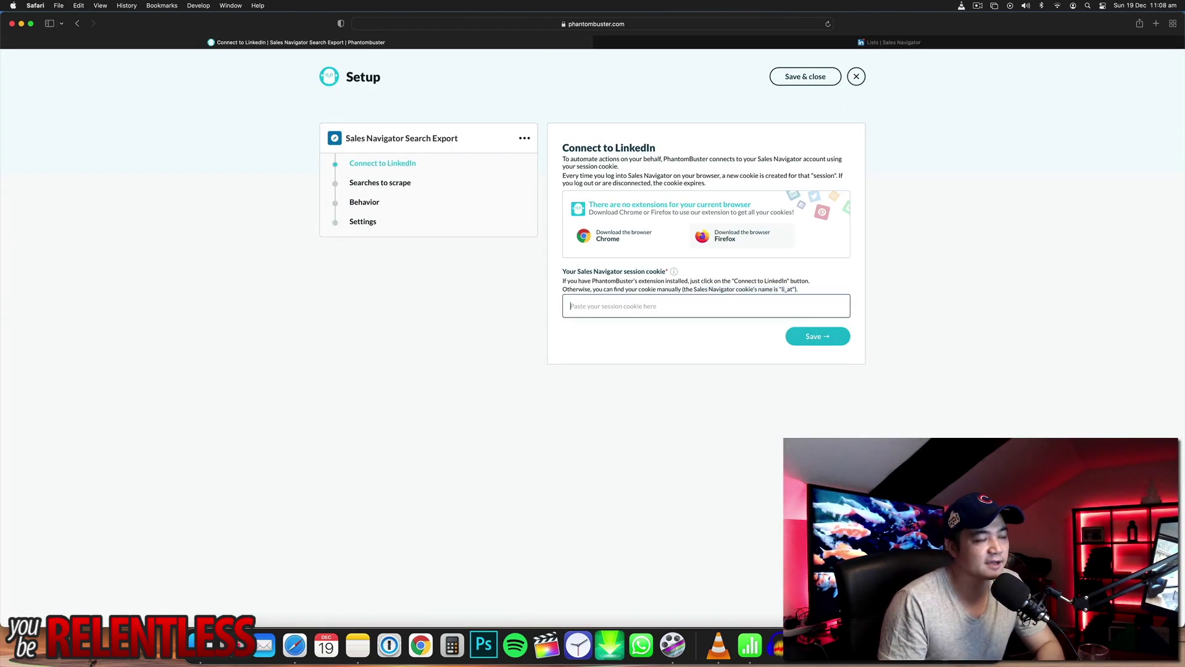
{"action": "left_click", "coordinate": [708, 417]}
{"action": "key", "text": "super+v"}
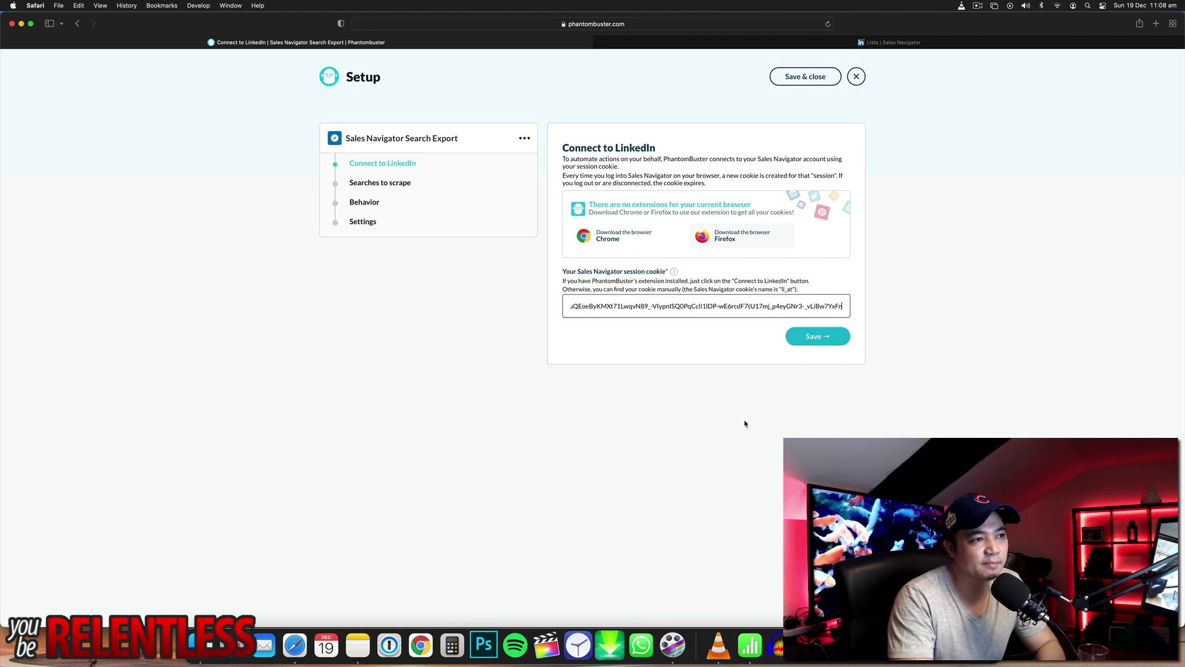
{"action": "left_click", "coordinate": [700, 430]}
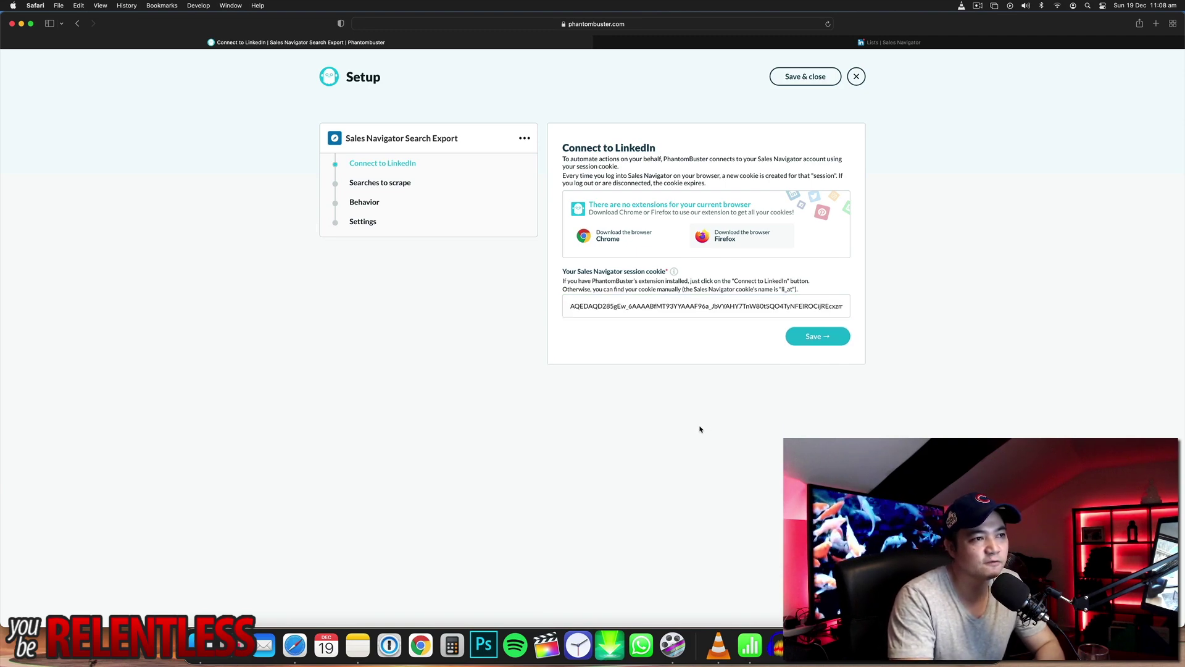
{"action": "left_click", "coordinate": [824, 344]}
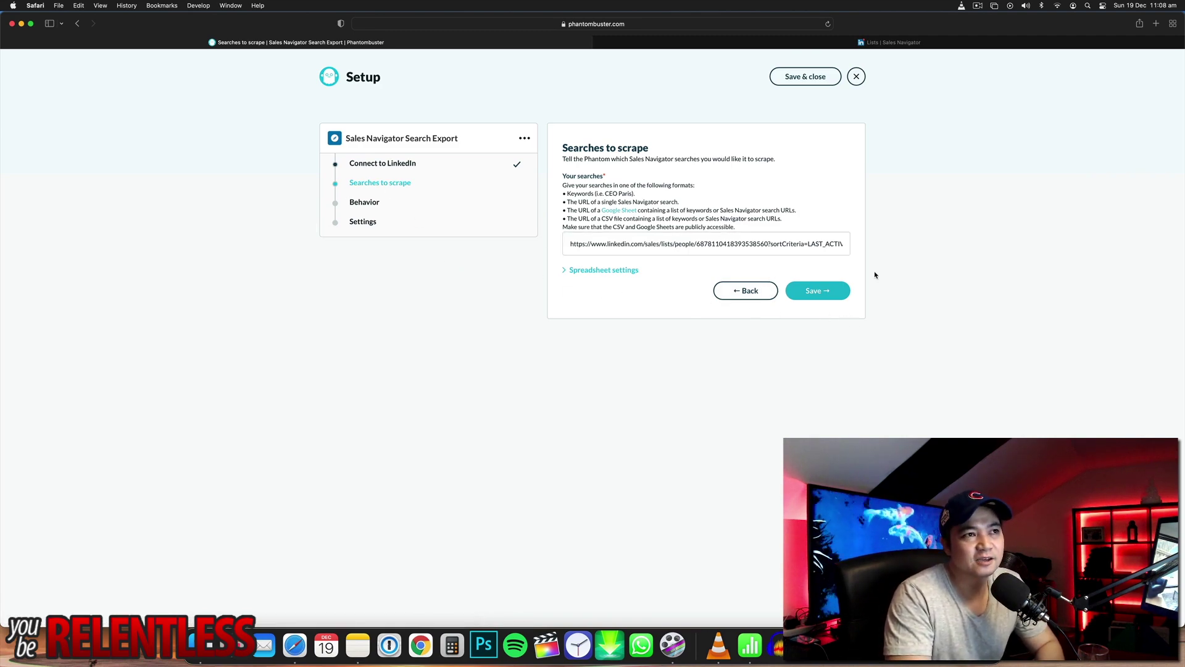
Copy the web address of the Medical Companies Sydney lead list and enter it as the search to scrape in PhantomBuster
{"action": "left_click", "coordinate": [659, 43]}
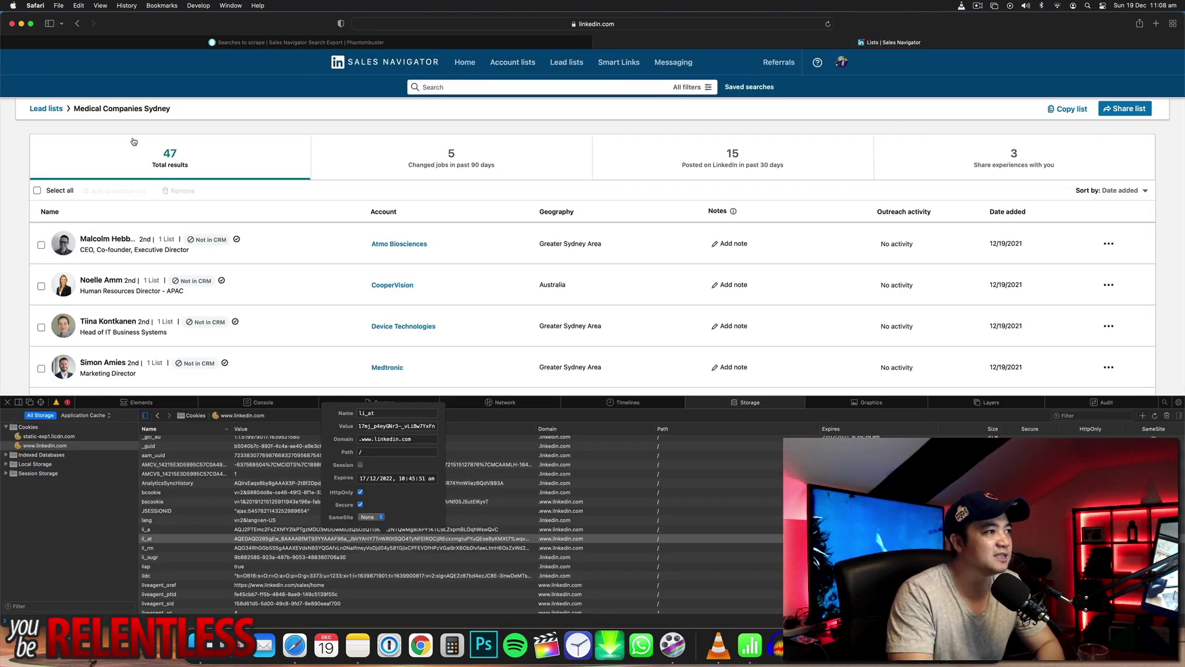
{"action": "left_click", "coordinate": [654, 24]}
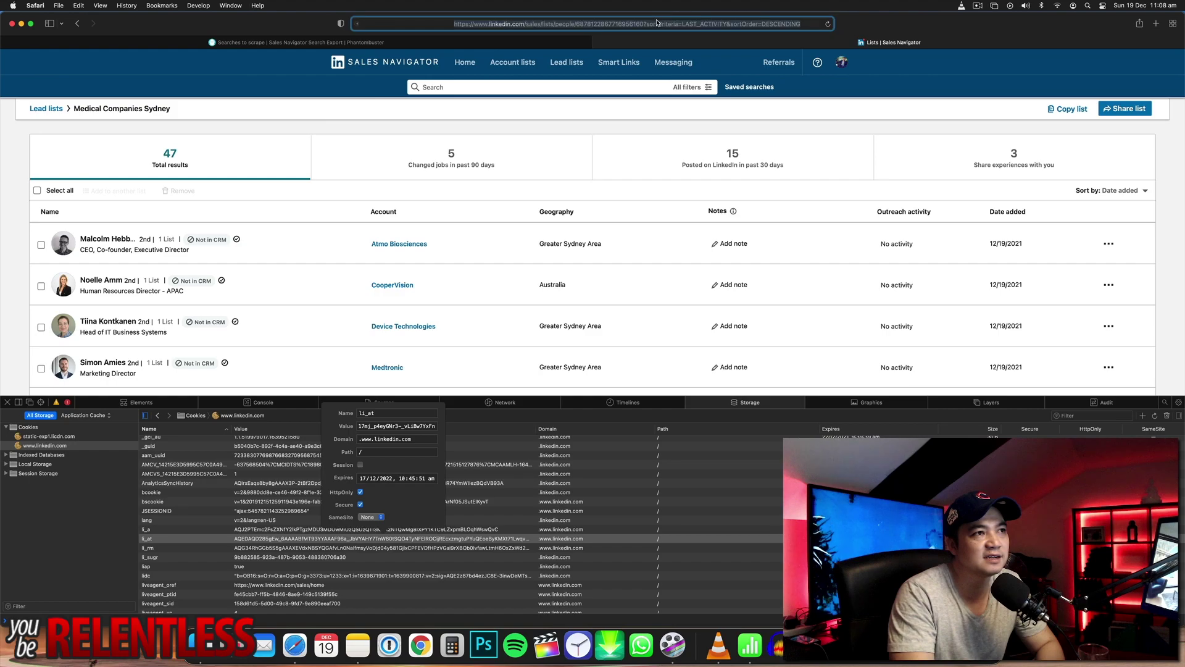
{"action": "key", "text": "super+c"}
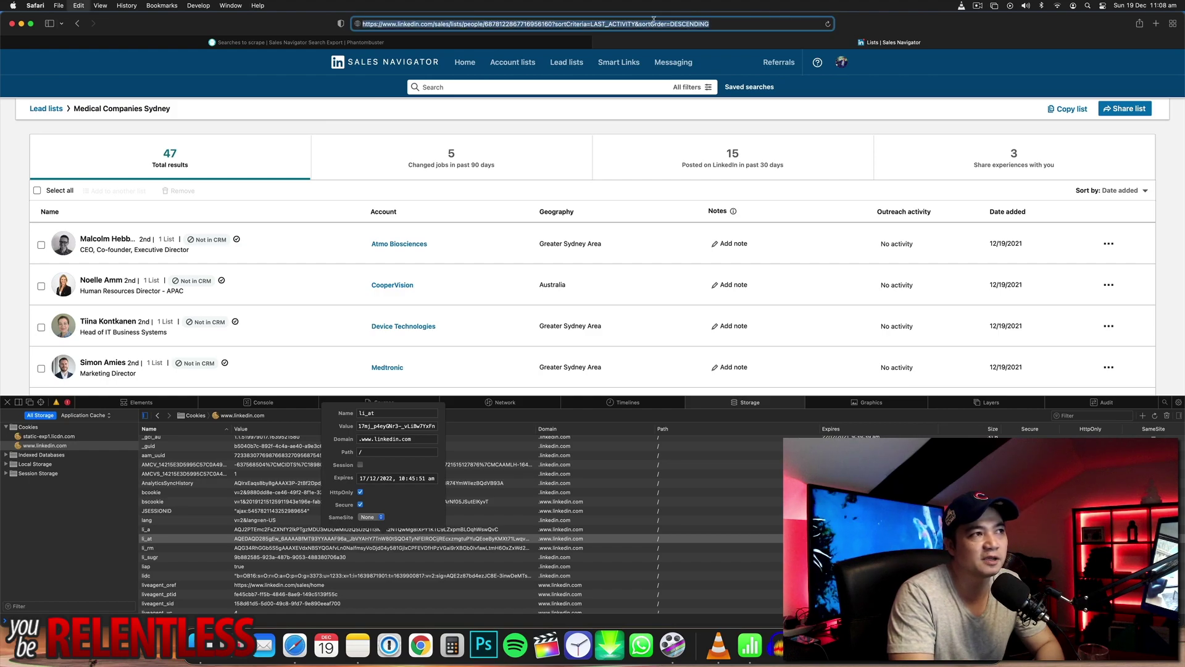
{"action": "left_click", "coordinate": [548, 43]}
{"action": "left_click", "coordinate": [624, 243]}
{"action": "key", "text": "super+a"}
{"action": "key", "text": "BackSpace"}
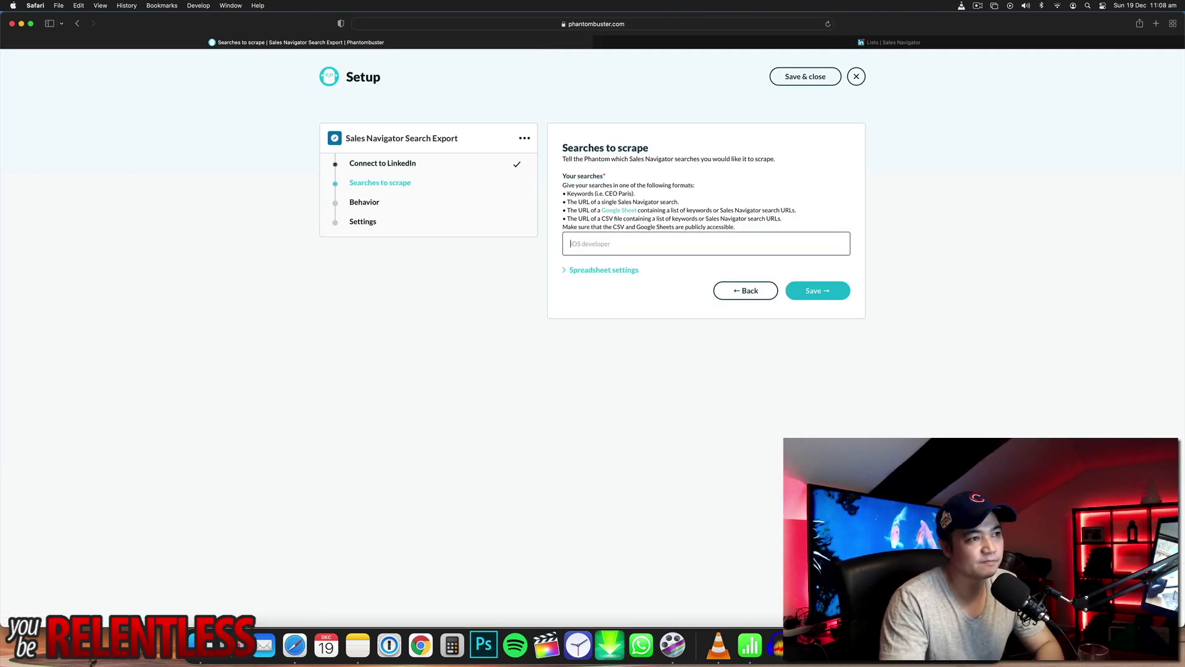
{"action": "key", "text": "super+v"}
{"action": "left_click", "coordinate": [716, 391]}
Expand the spreadsheet settings, leave the name of the column containing searches blank and save the searches to scrape
{"action": "left_click", "coordinate": [593, 269]}
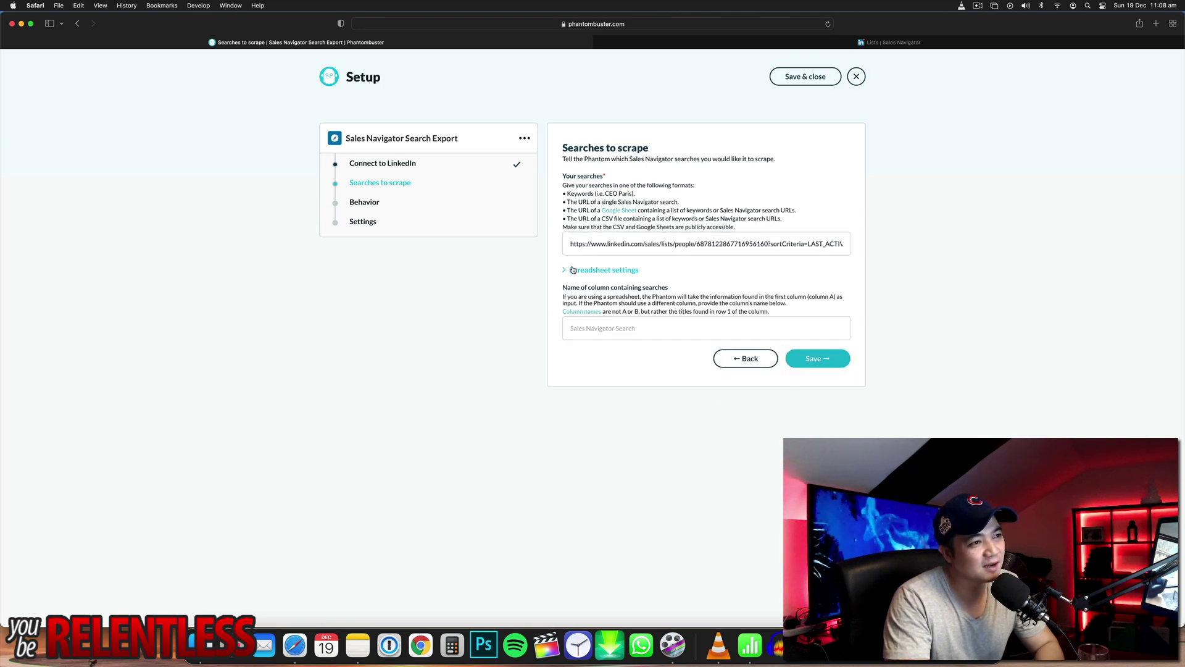
{"action": "left_click", "coordinate": [618, 335]}
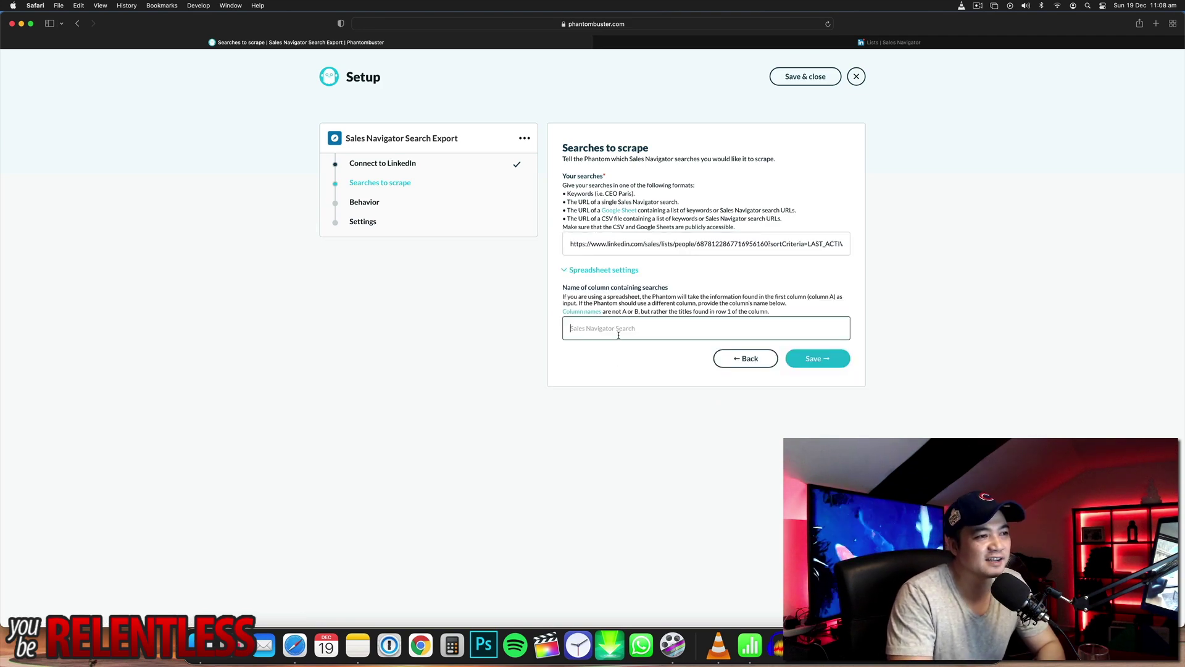
{"action": "left_click", "coordinate": [596, 410]}
{"action": "left_click", "coordinate": [818, 359]}
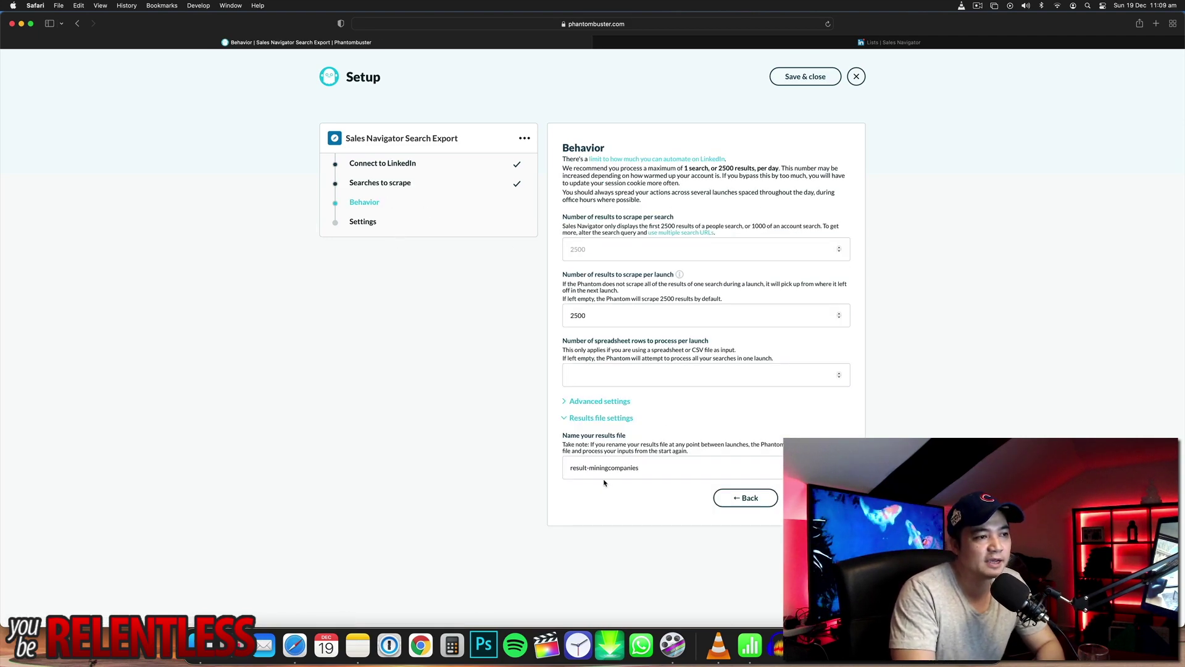
Name the results file result-medicalcompaniessydney and save the behavior settings
{"action": "left_click_drag", "start_coordinate": [590, 469], "coordinate": [653, 470]}
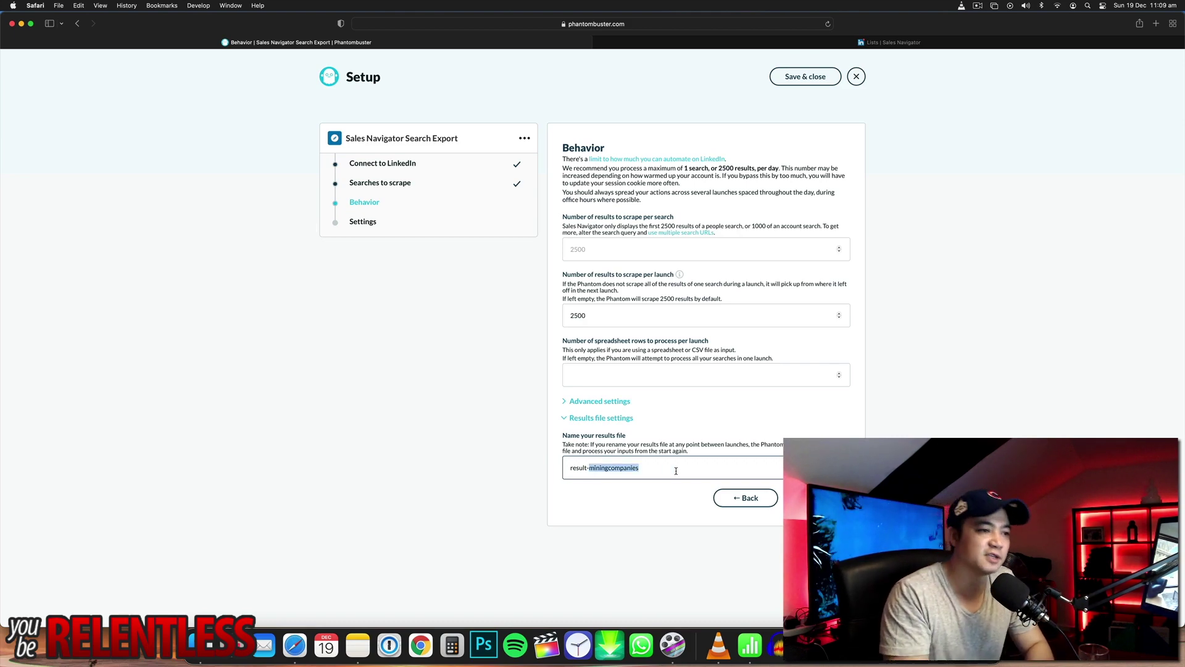
{"action": "type", "text": "medical"}
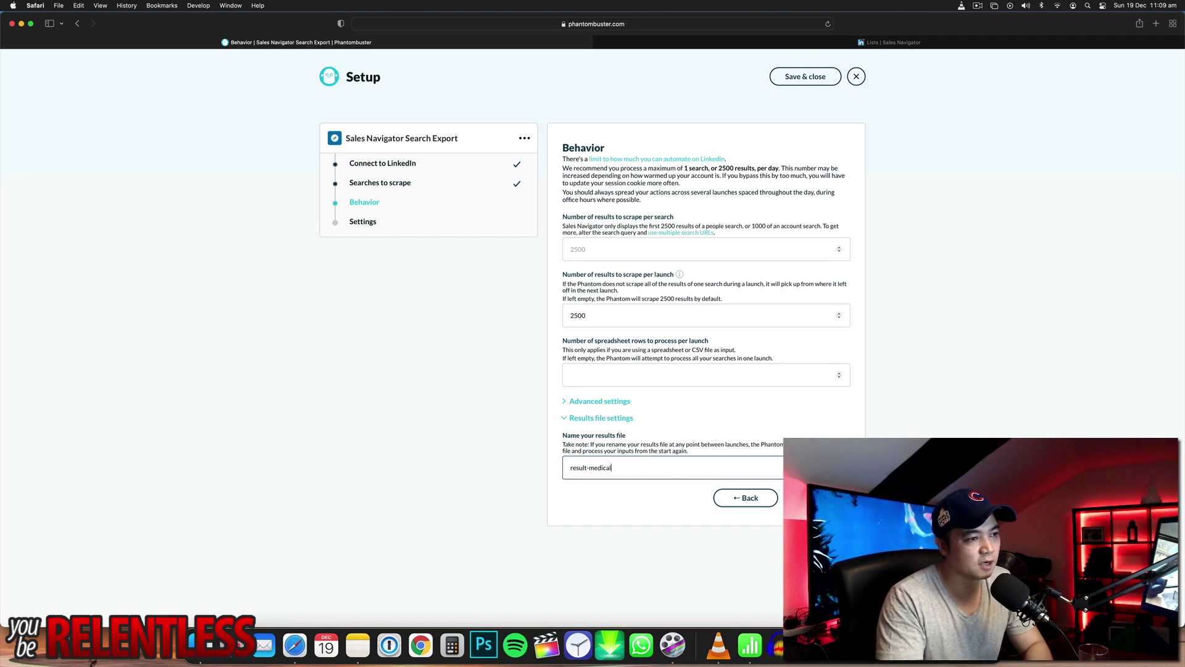
{"action": "type", "text": "companiessydney"}
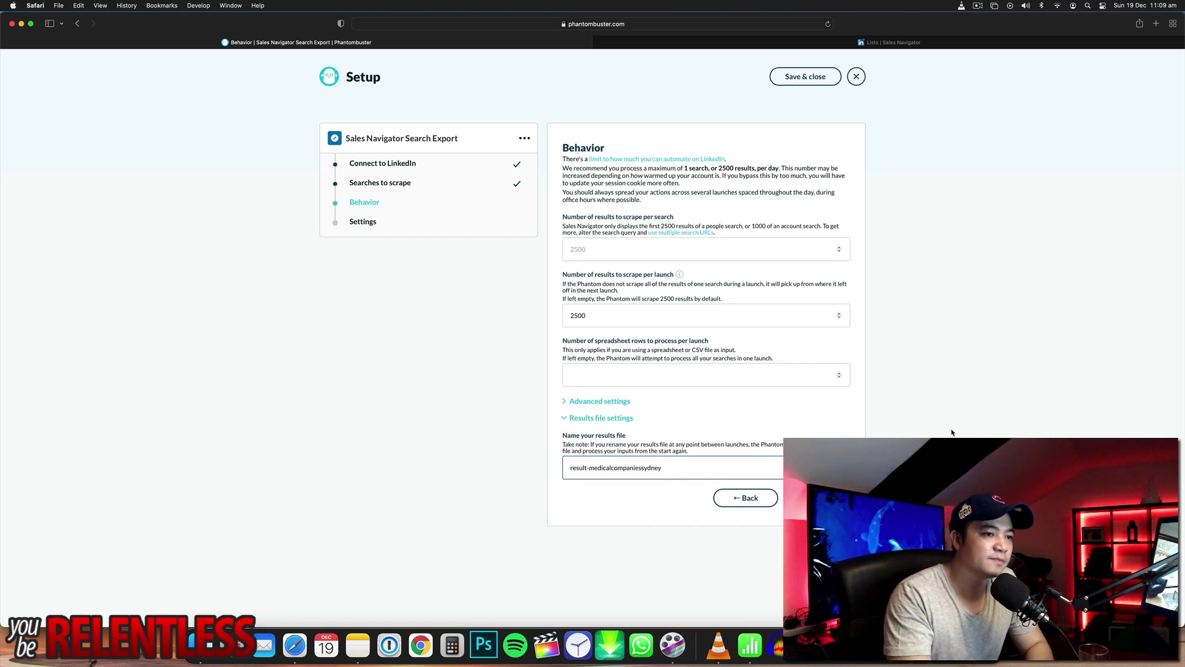
{"action": "left_click", "coordinate": [952, 432]}
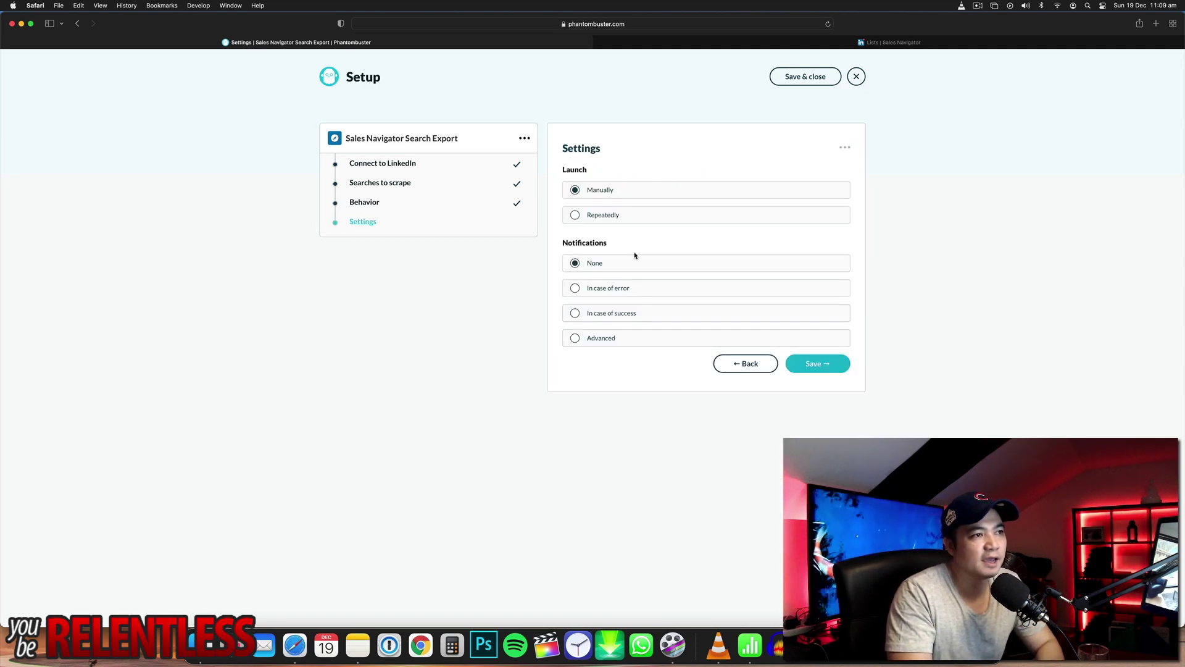
Save the settings with manual launch and no notifications, and launch the Sales Navigator Search Export phantom
{"action": "left_click", "coordinate": [826, 368]}
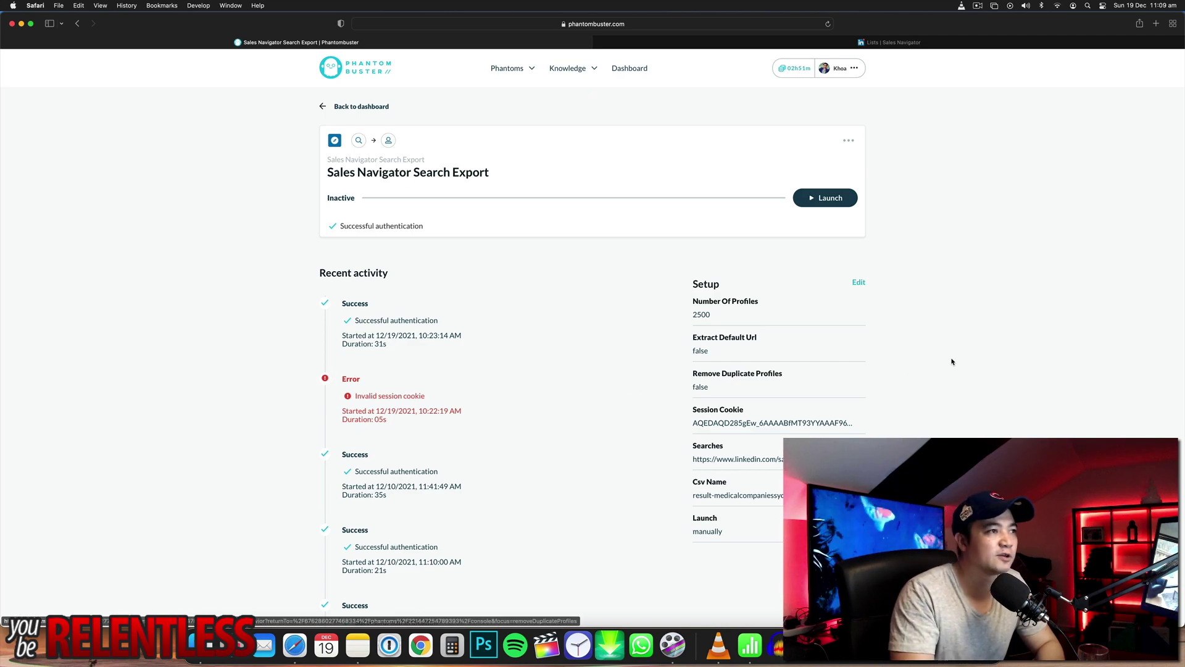
{"action": "left_click", "coordinate": [838, 207]}
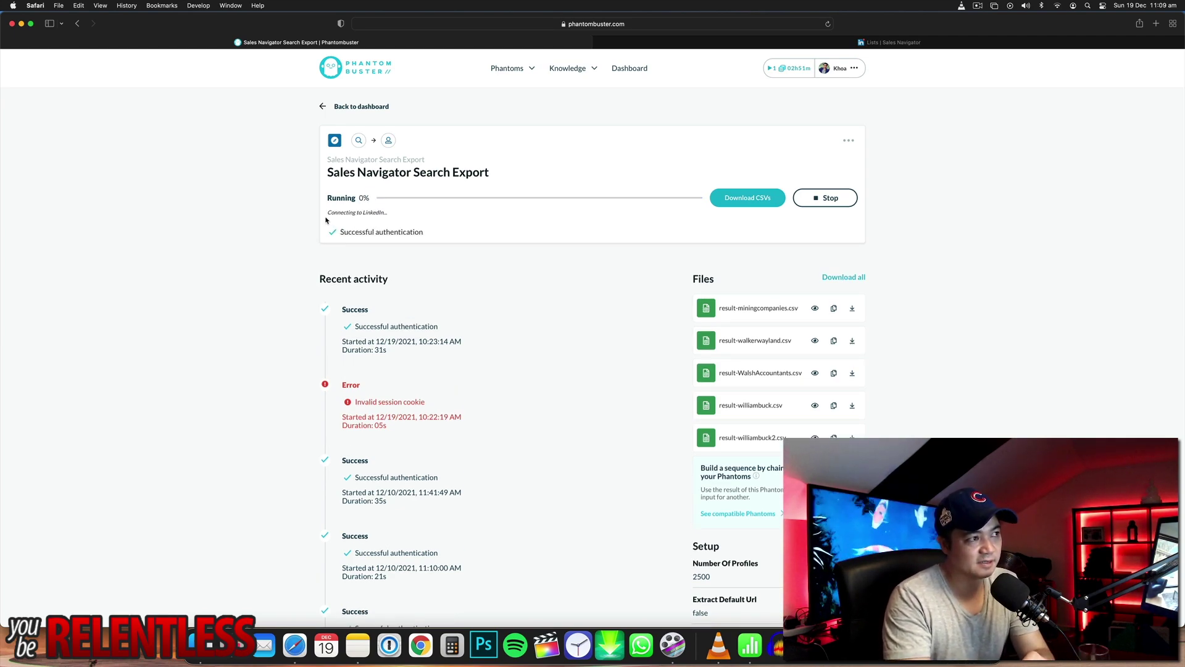
{"action": "mouse_move", "coordinate": [346, 233]}
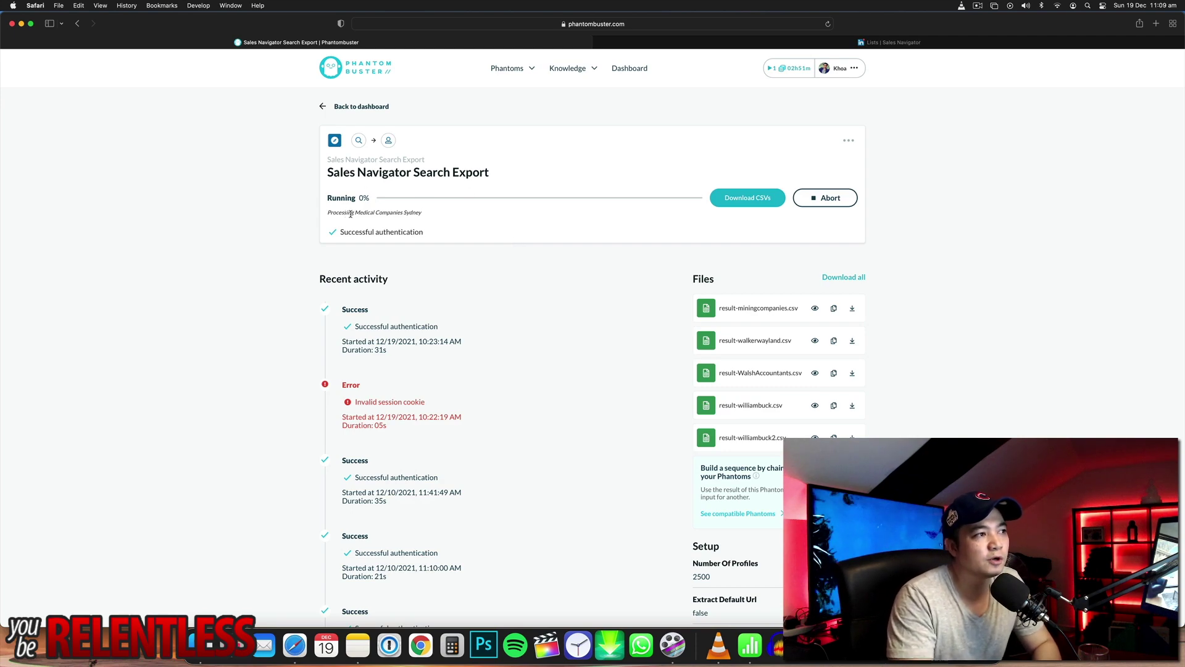
Switch to the Medical Companies Sydney list in Sales Navigator, close the web inspector and look through the saved leads
{"action": "left_click", "coordinate": [627, 44]}
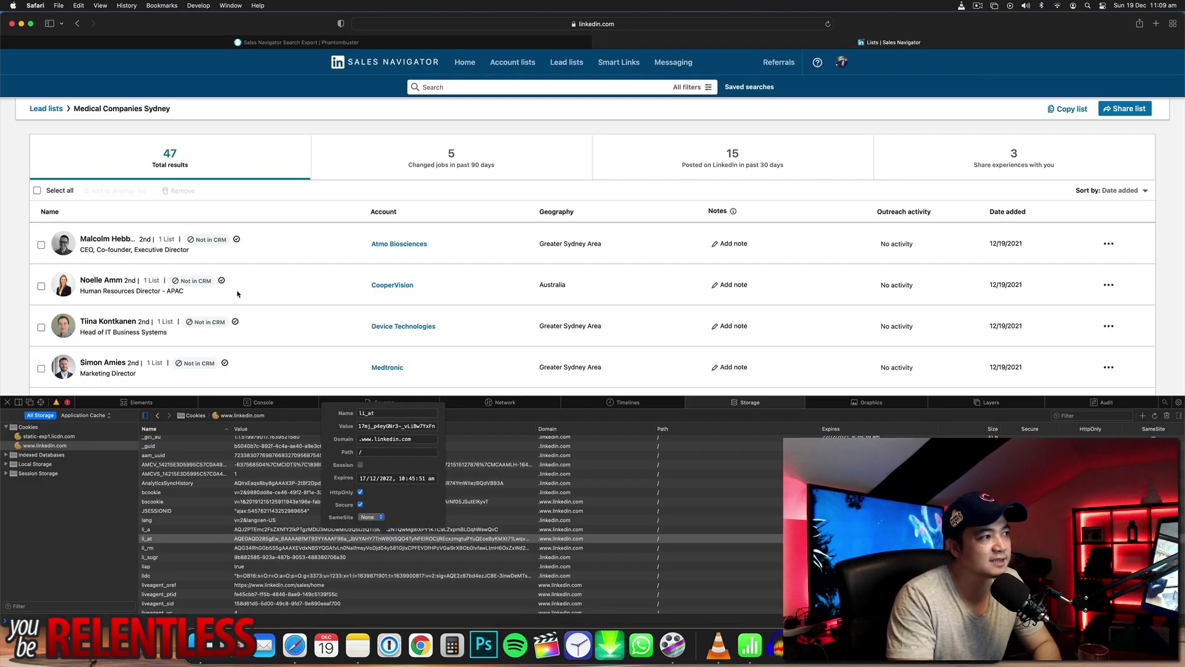
{"action": "scroll", "coordinate": [240, 278], "scroll_direction": "down", "scroll_amount": 1}
{"action": "key", "text": "super+alt+i"}
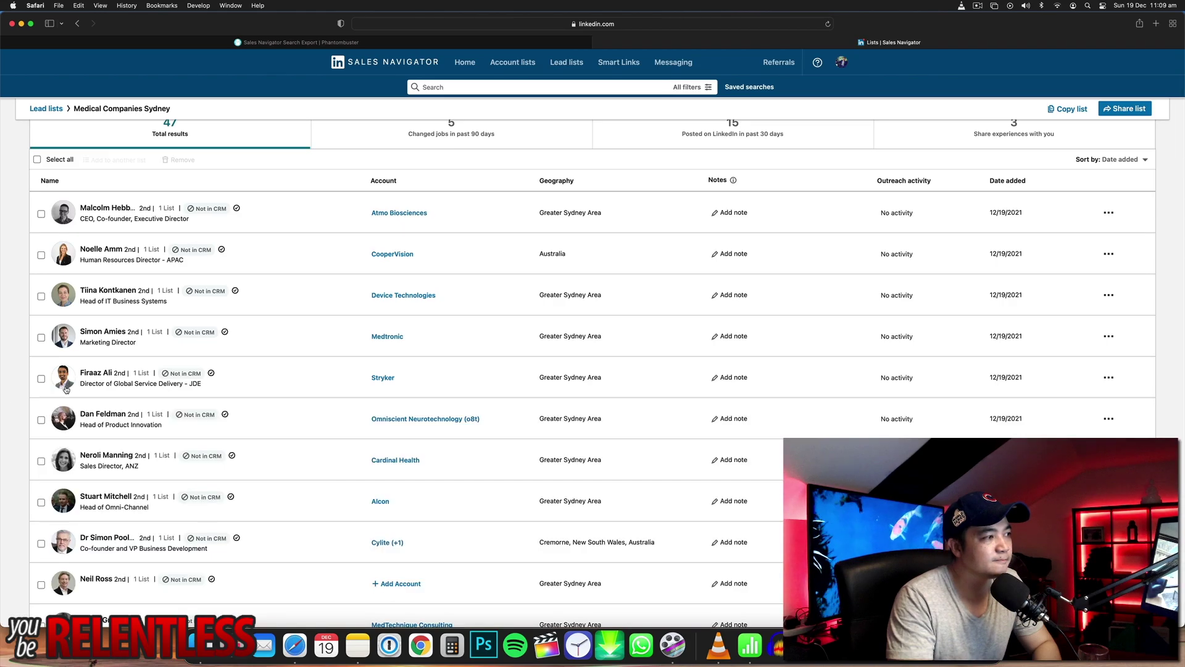
{"action": "scroll", "coordinate": [247, 280], "scroll_direction": "down", "scroll_amount": 2}
{"action": "scroll", "coordinate": [247, 280], "scroll_direction": "down", "scroll_amount": 8}
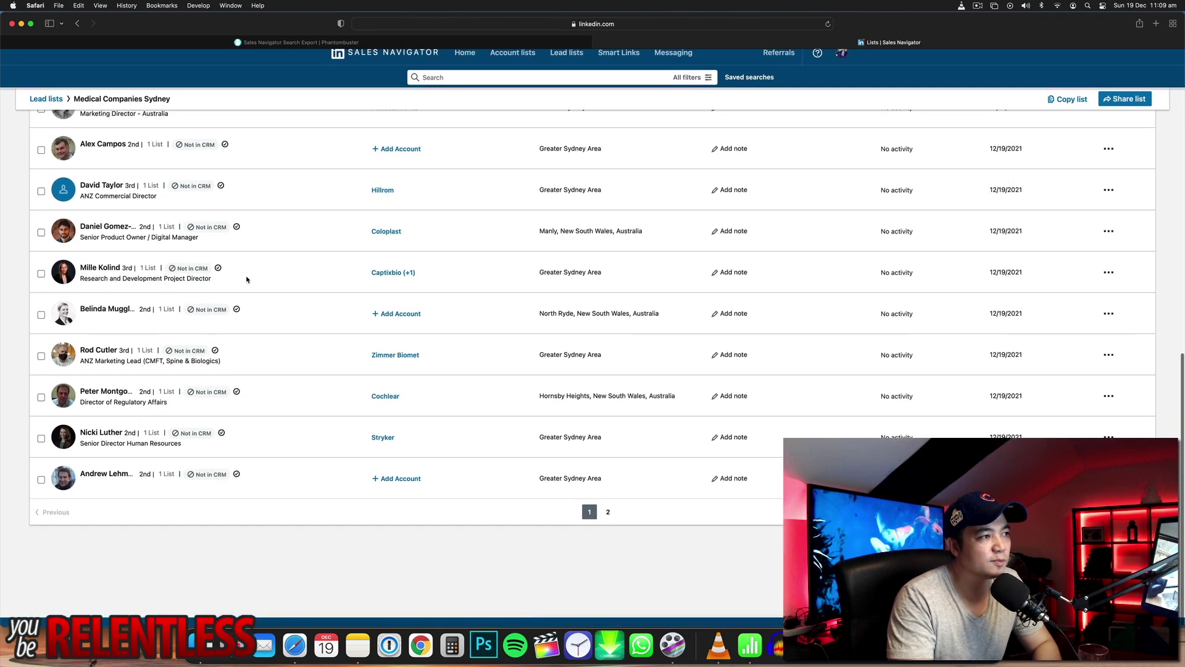
{"action": "scroll", "coordinate": [420, 400], "scroll_direction": "up", "scroll_amount": 10}
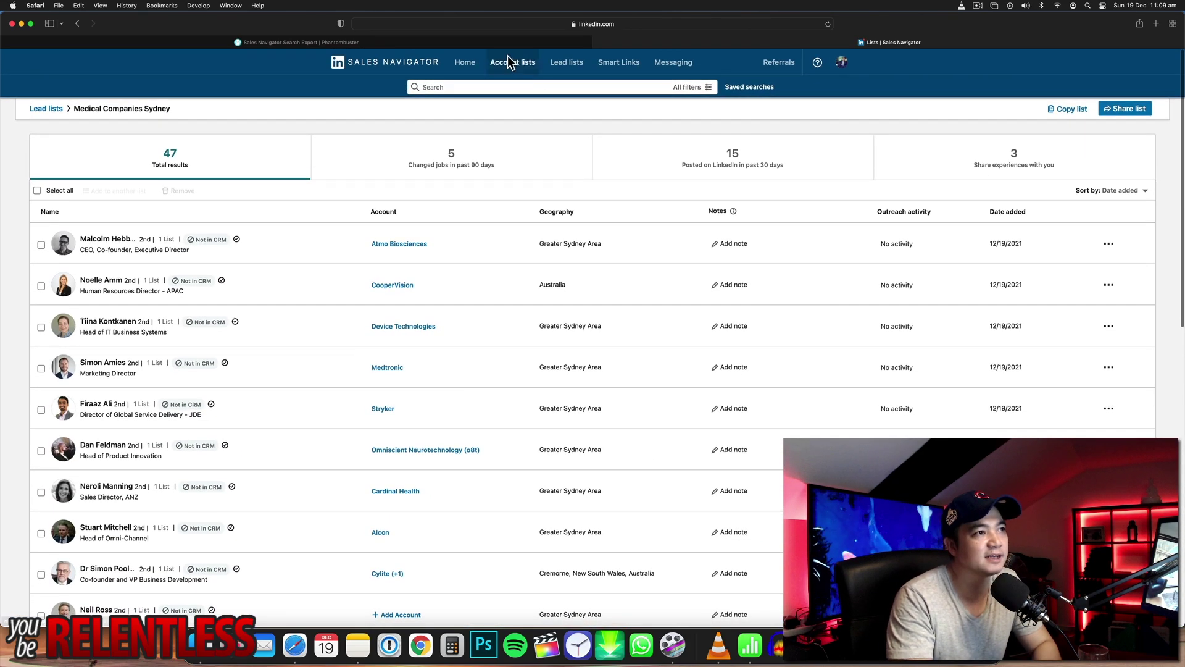
Return to PhantomBuster and open the Sales Navigator Profile Scraper phantom to view its files and setup summary
{"action": "left_click", "coordinate": [465, 43]}
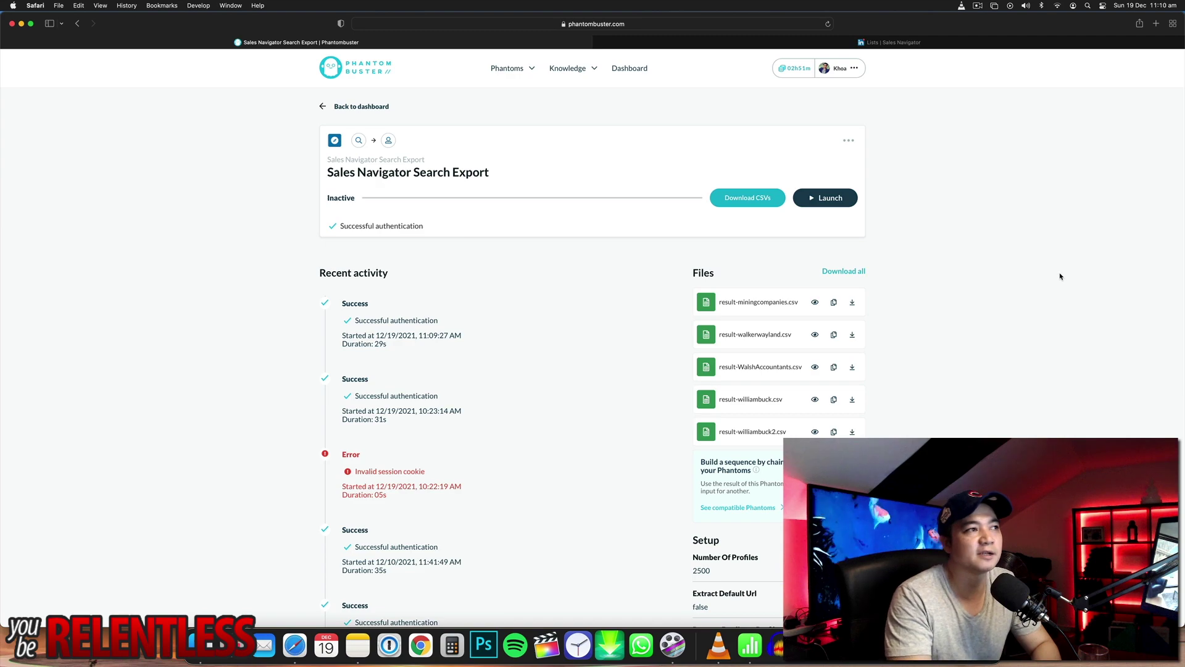
{"action": "left_click", "coordinate": [642, 70]}
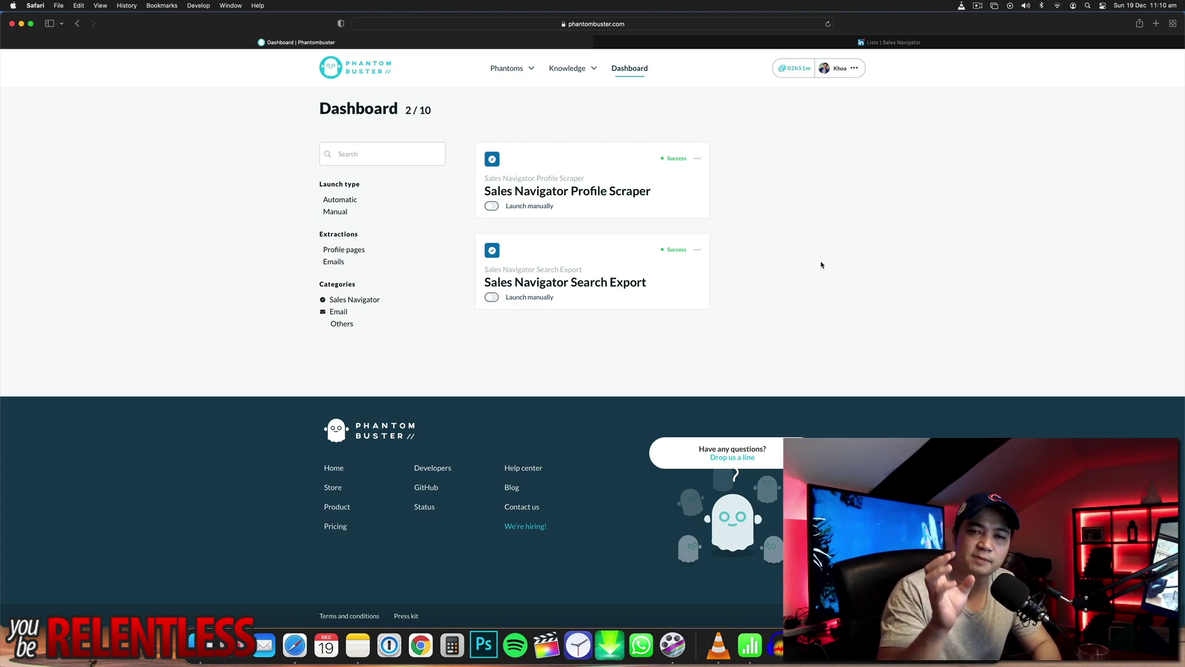
{"action": "left_click", "coordinate": [595, 192]}
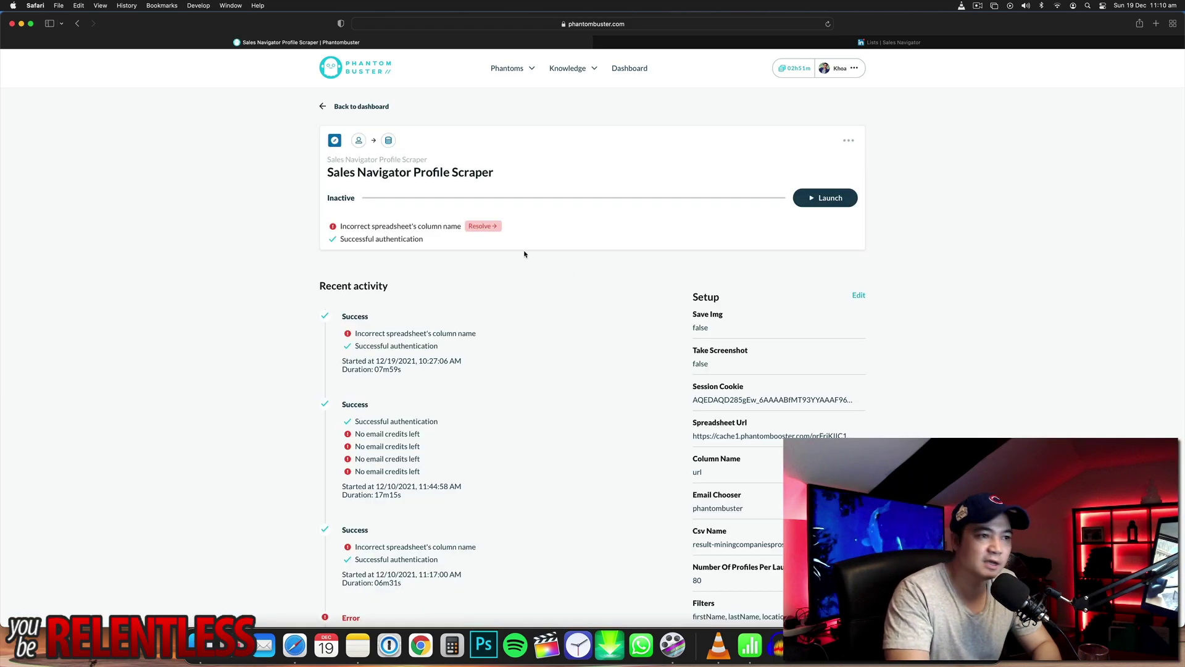
{"action": "scroll", "coordinate": [932, 304], "scroll_direction": "down", "scroll_amount": 5}
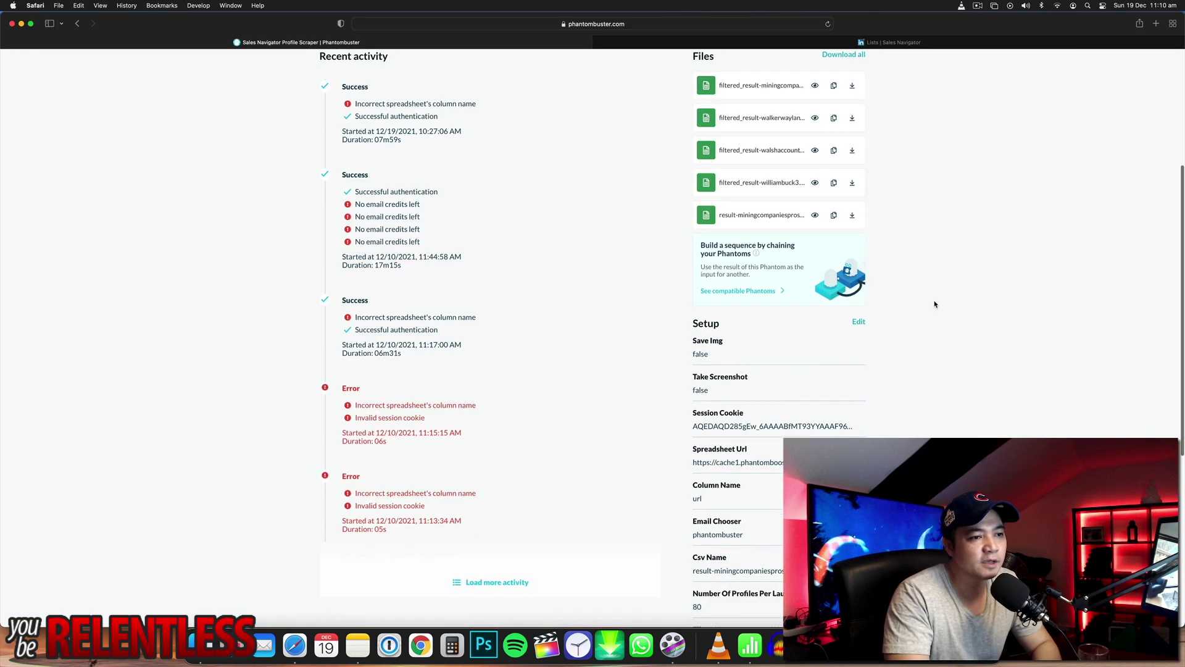
Open the Sales Navigator Profile Scraper's setup for editing and select the existing session cookie
{"action": "left_click", "coordinate": [859, 293]}
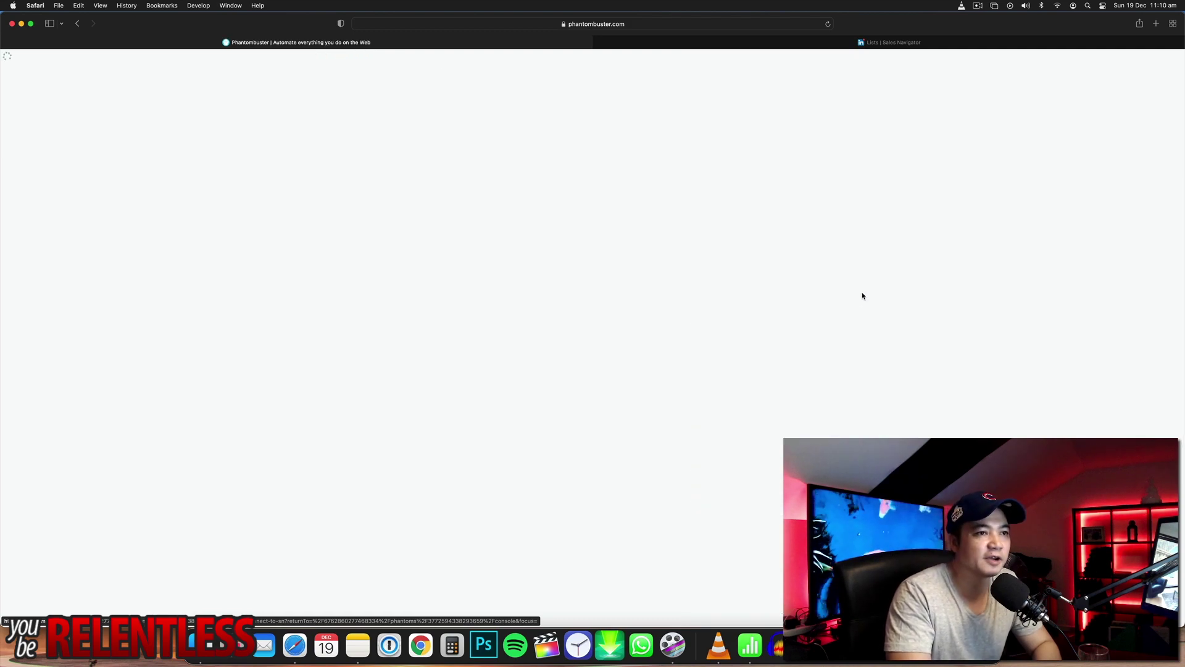
{"action": "left_click", "coordinate": [629, 308]}
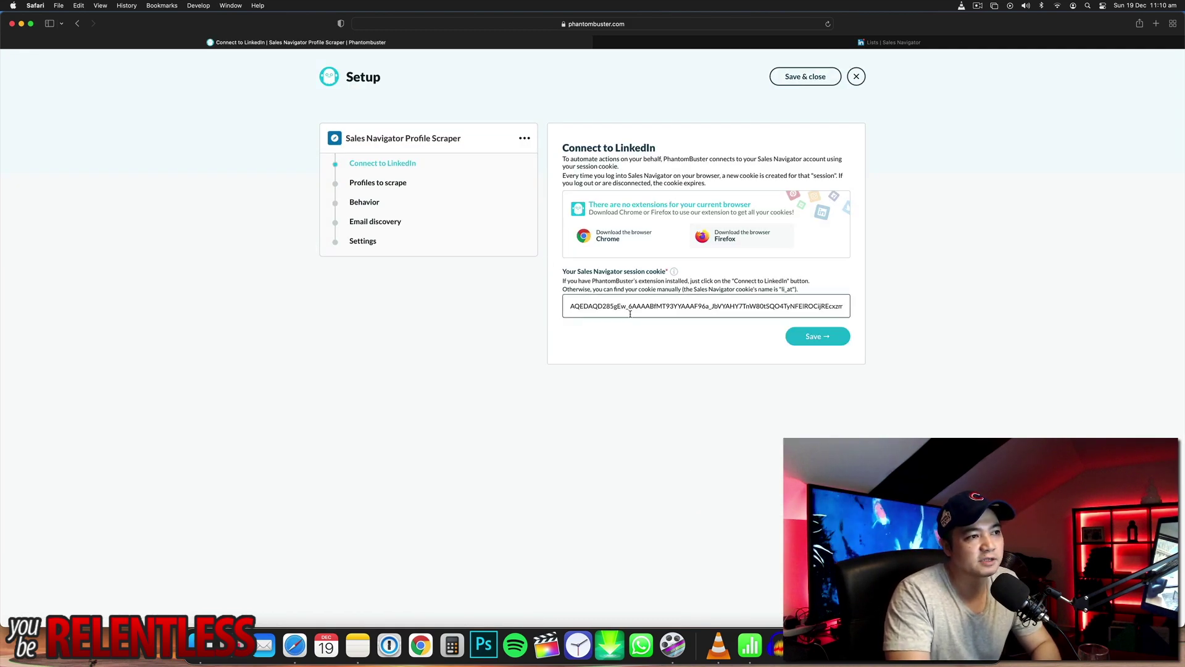
{"action": "key", "text": "super+a"}
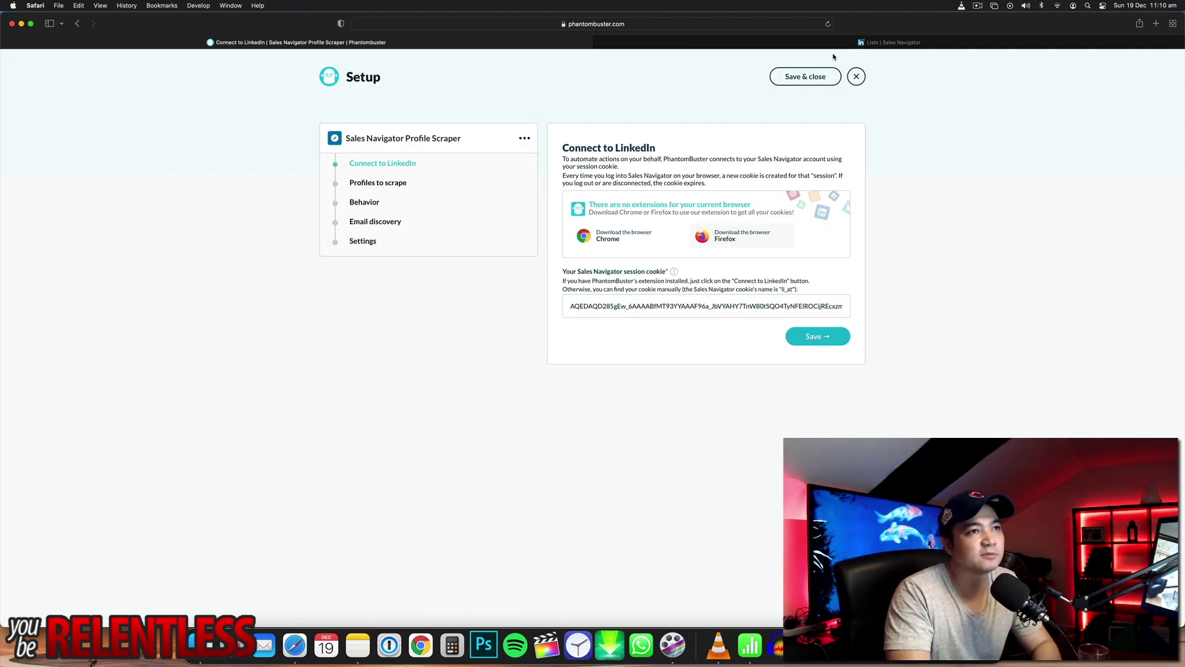
{"action": "left_click", "coordinate": [814, 43]}
{"action": "right_click", "coordinate": [308, 123]}
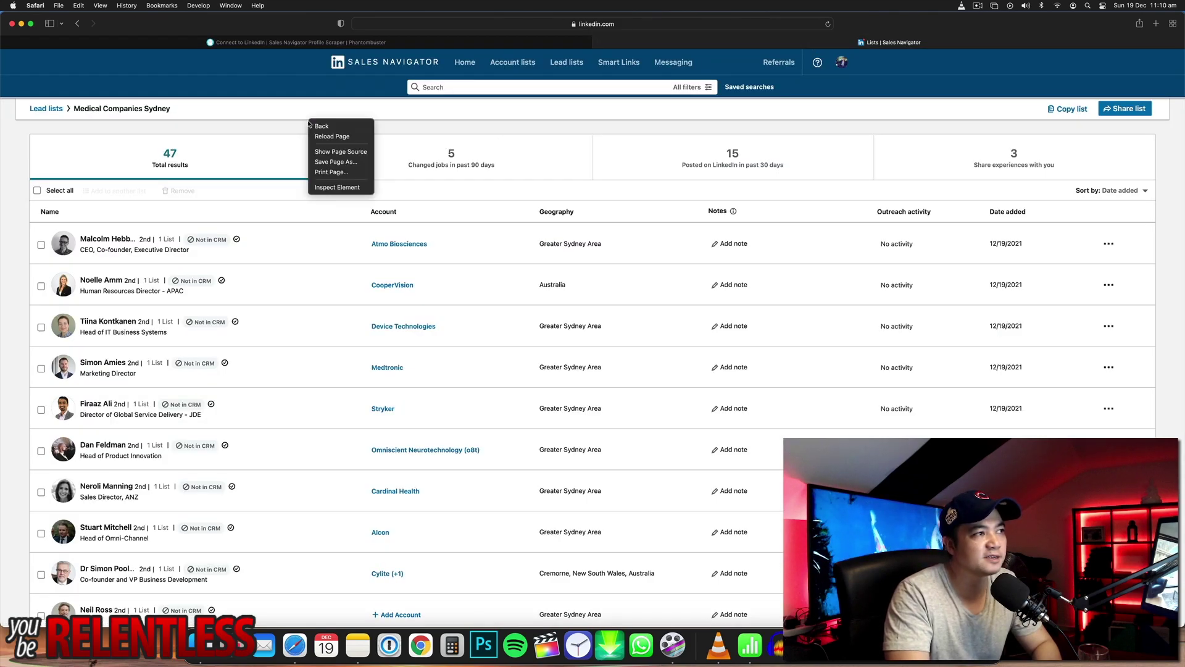
{"action": "left_click", "coordinate": [360, 187]}
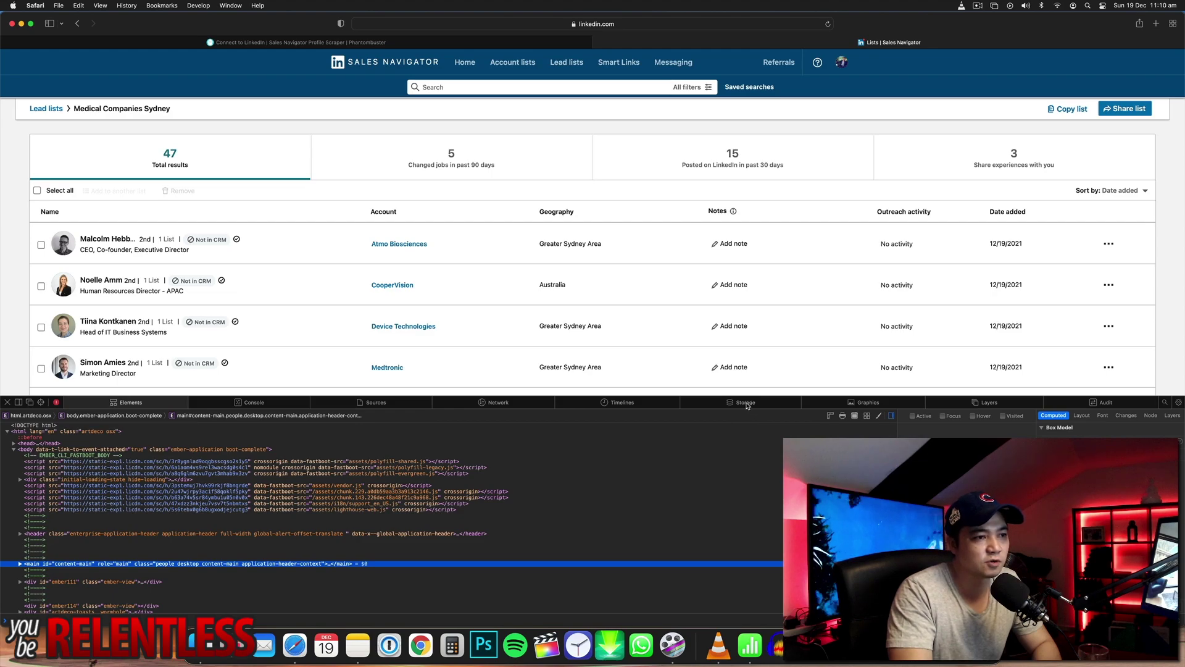
{"action": "left_click", "coordinate": [748, 404]}
{"action": "left_click", "coordinate": [6, 428]}
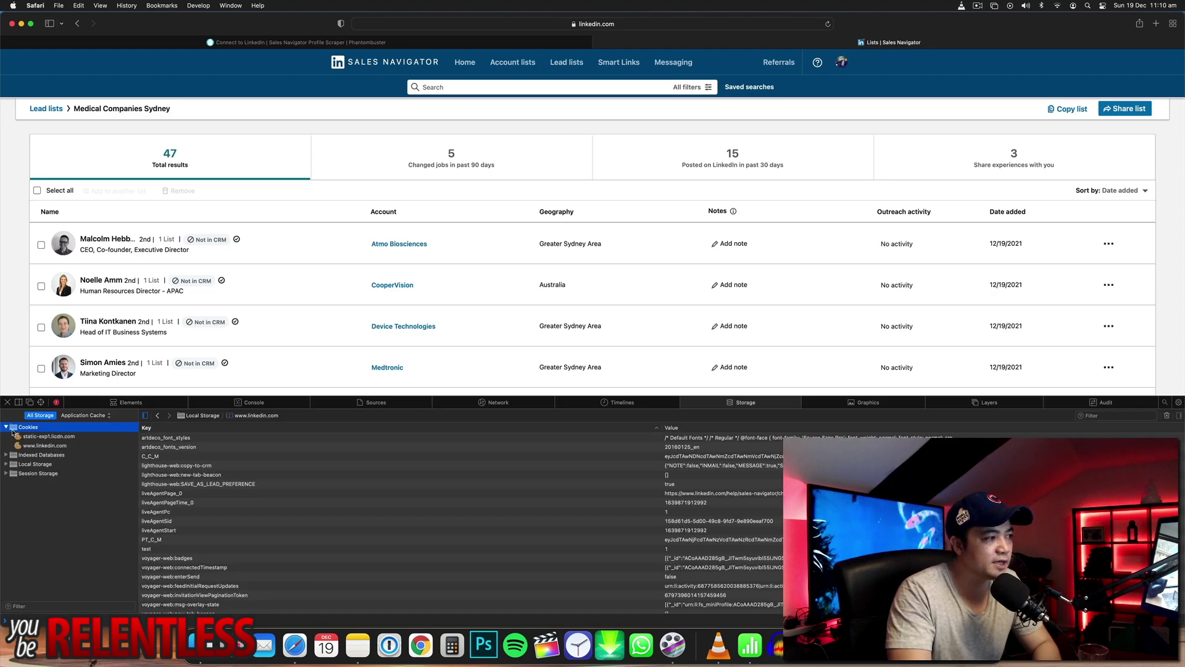
{"action": "left_click", "coordinate": [45, 445]}
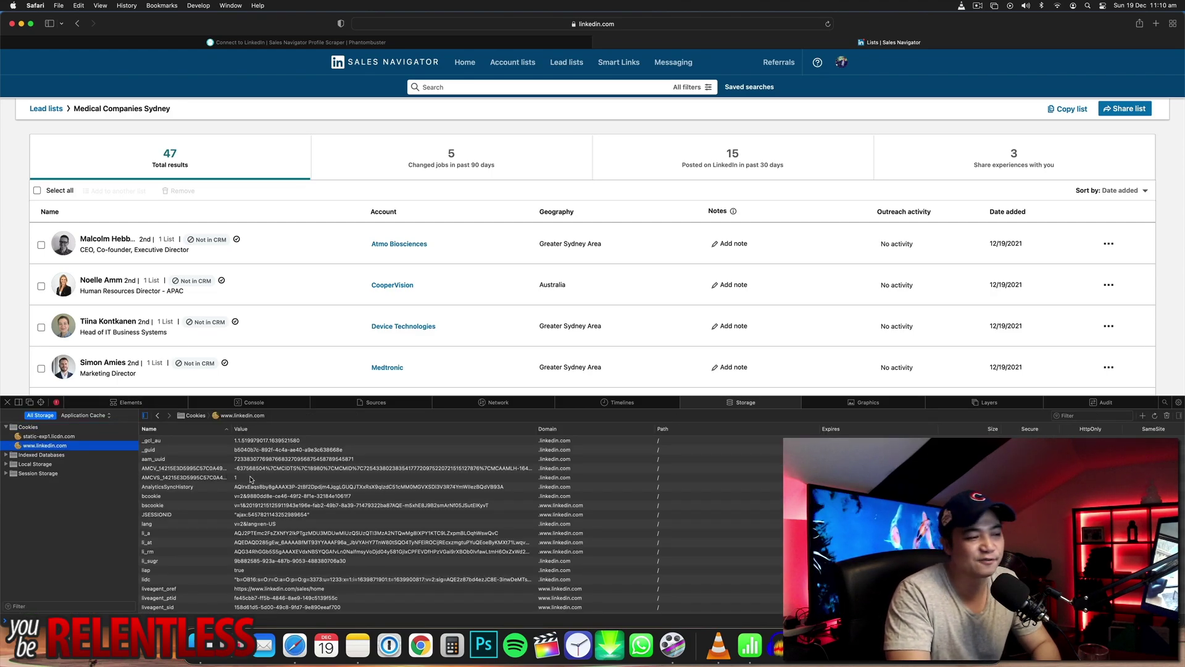
{"action": "scroll", "coordinate": [299, 488], "scroll_direction": "down", "scroll_amount": 4}
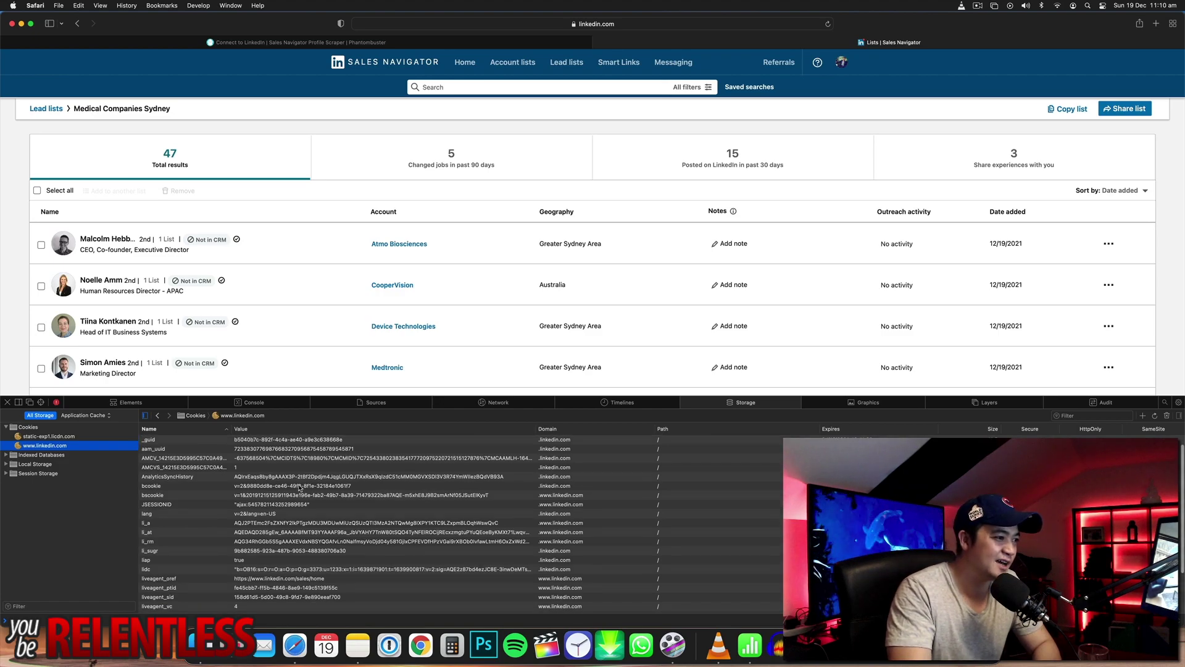
{"action": "scroll", "coordinate": [297, 479], "scroll_direction": "up", "scroll_amount": 4}
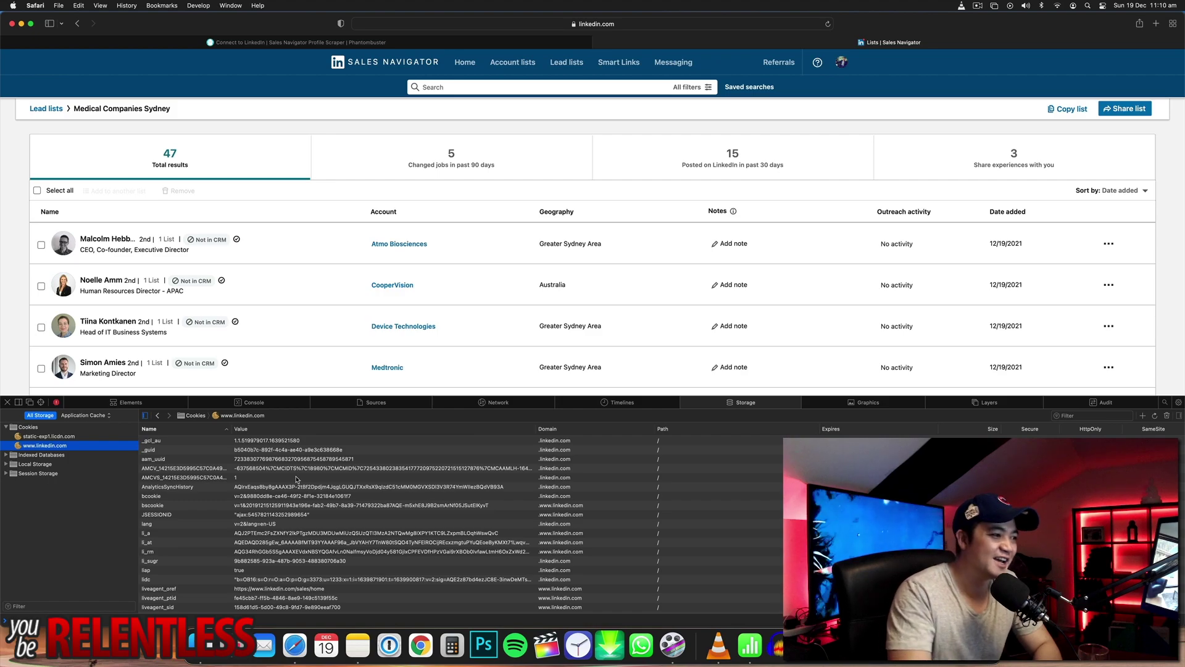
{"action": "scroll", "coordinate": [297, 480], "scroll_direction": "down", "scroll_amount": 2}
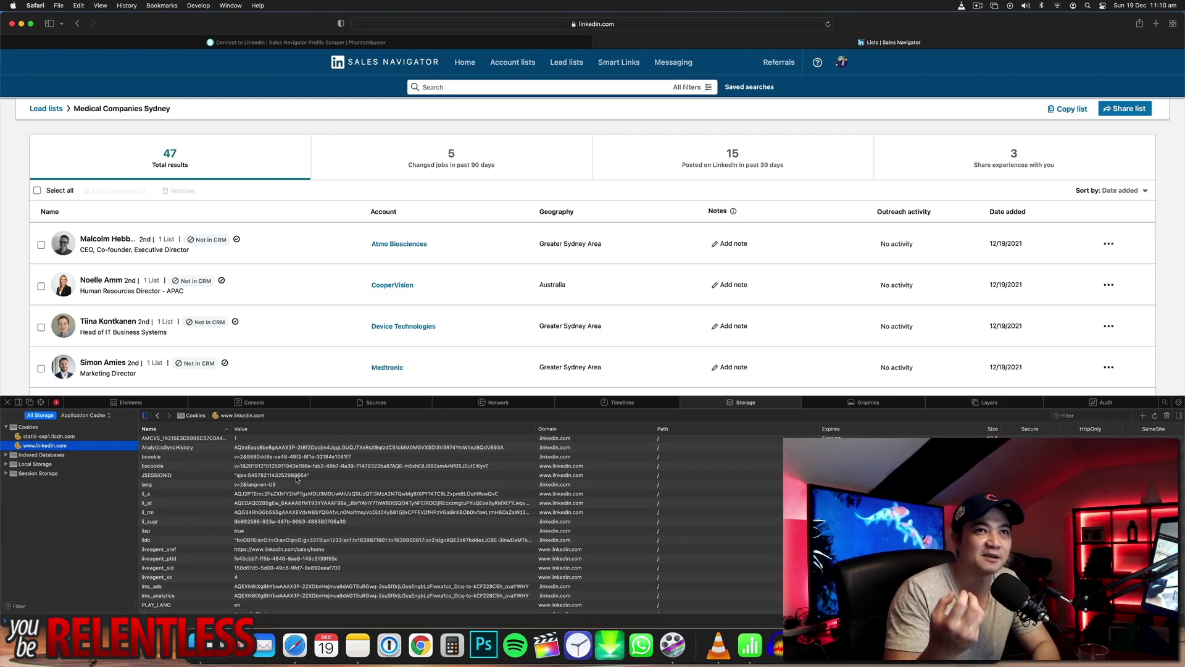
{"action": "left_click", "coordinate": [249, 505]}
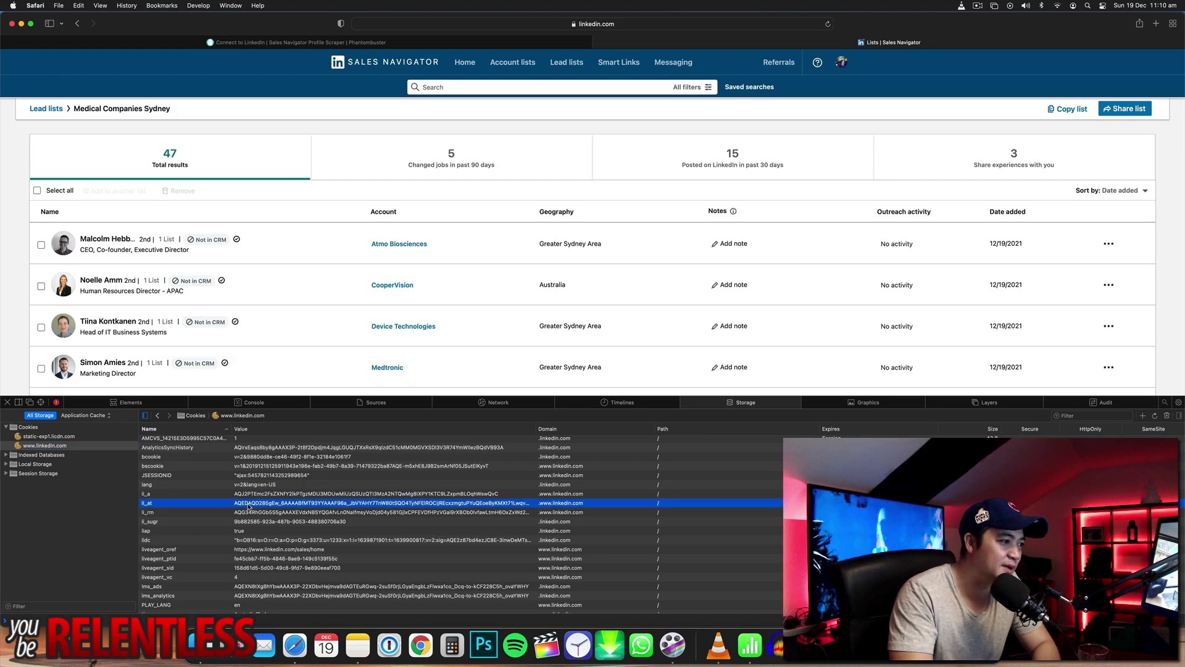
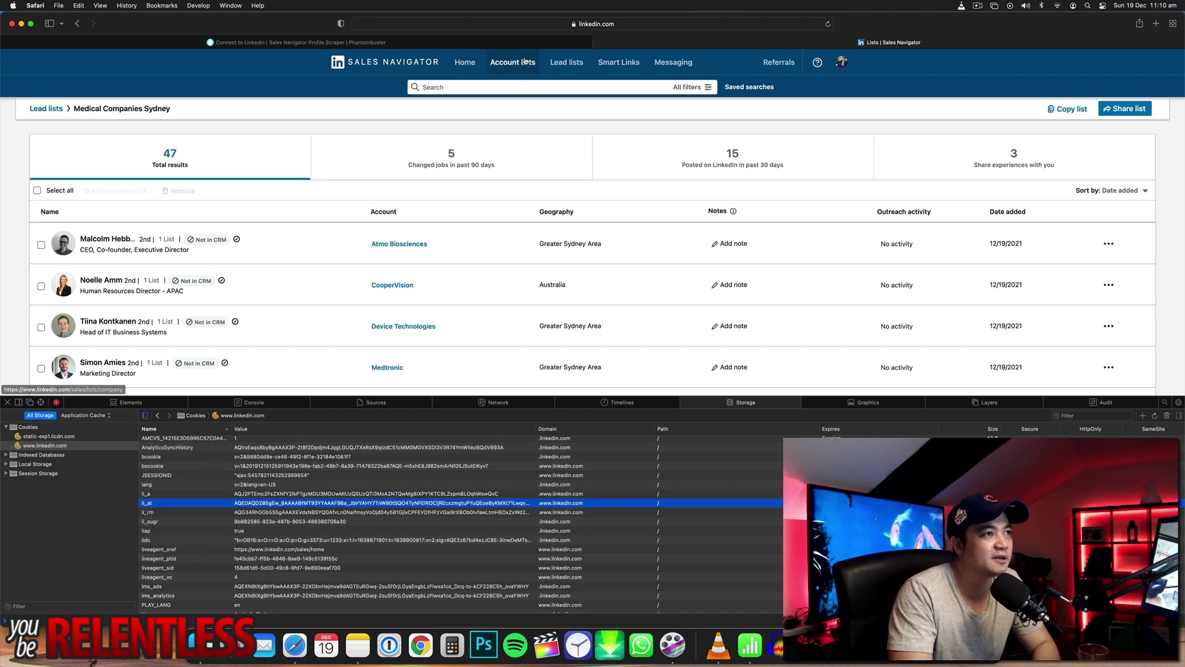
Return to the Profile Scraper setup, replace the Sales Navigator session cookie with the copied value and save the connection
{"action": "left_click", "coordinate": [395, 42]}
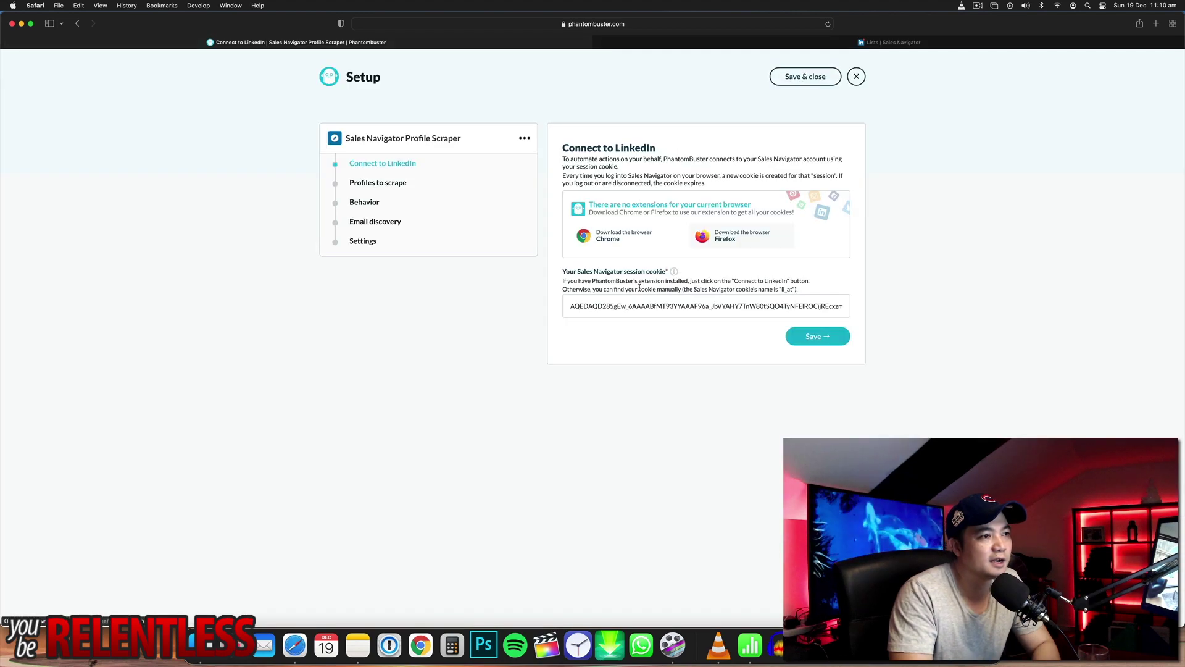
{"action": "left_click", "coordinate": [632, 306]}
{"action": "key", "text": "super+a"}
{"action": "key", "text": "super+v"}
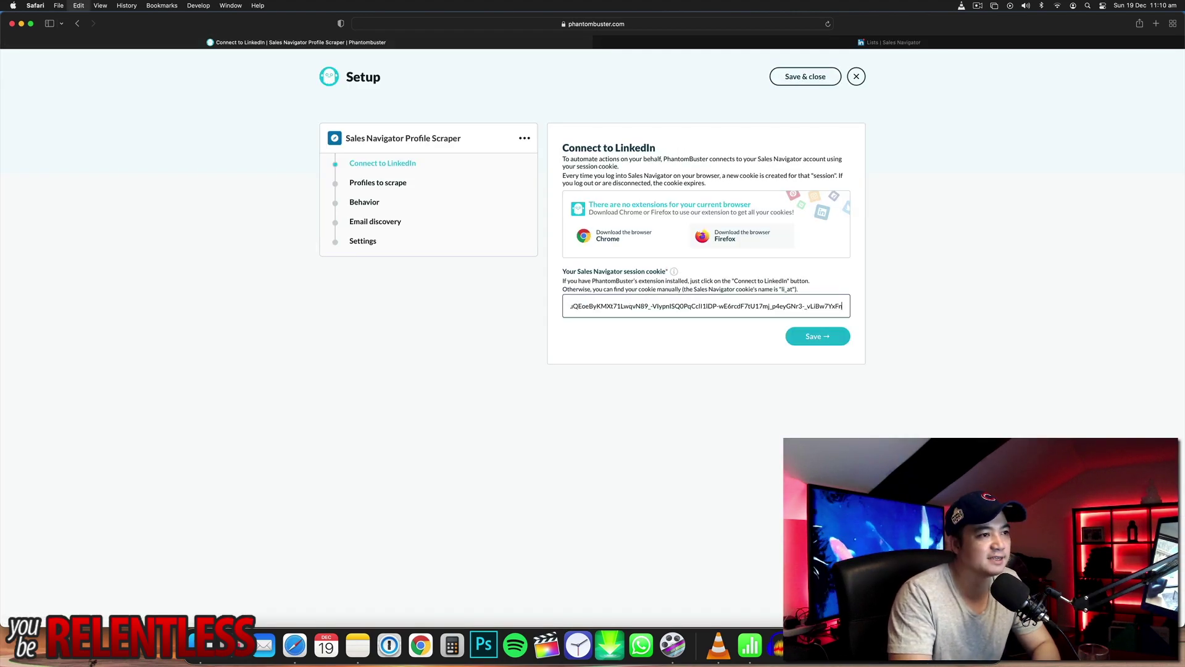
{"action": "left_click", "coordinate": [831, 337]}
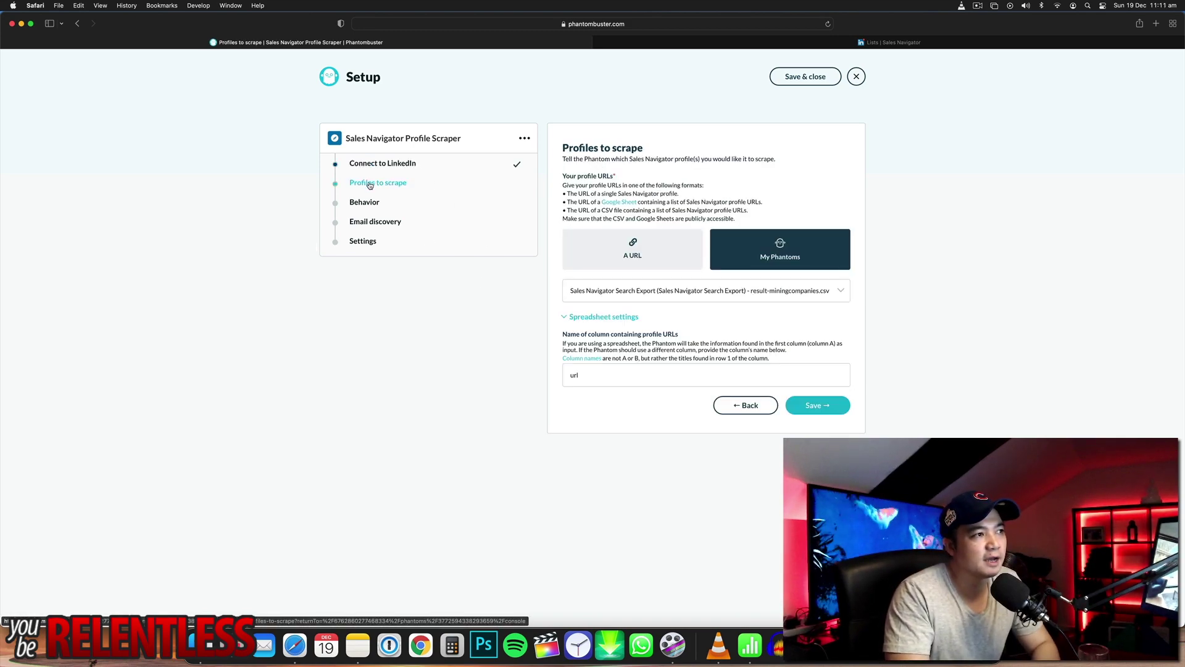
Choose the Sales Navigator Search Export file result-medicalcompaniessydney.csv as the profiles to scrape and save
{"action": "left_click", "coordinate": [699, 291]}
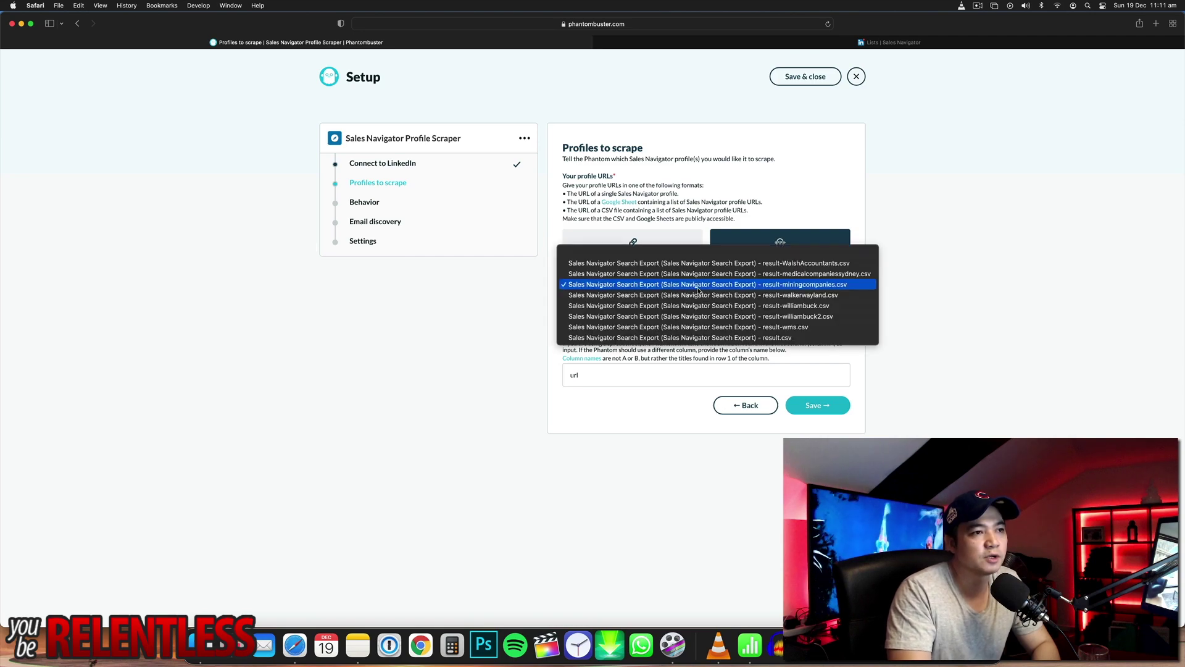
{"action": "left_click", "coordinate": [700, 285]}
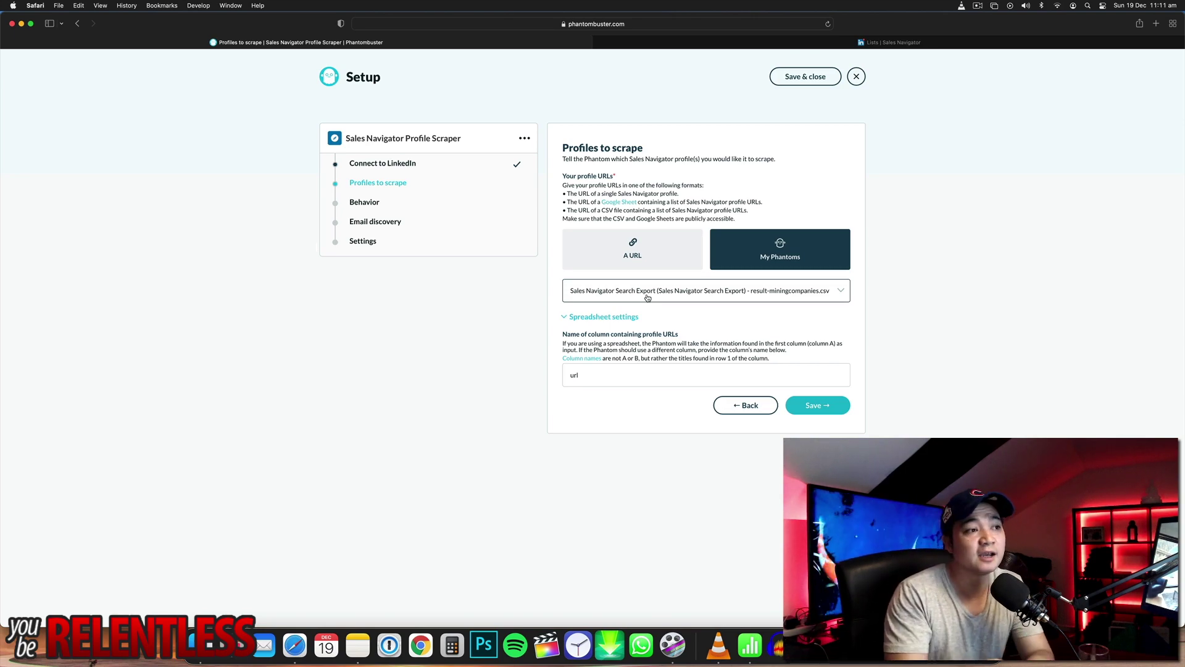
{"action": "left_click", "coordinate": [648, 298]}
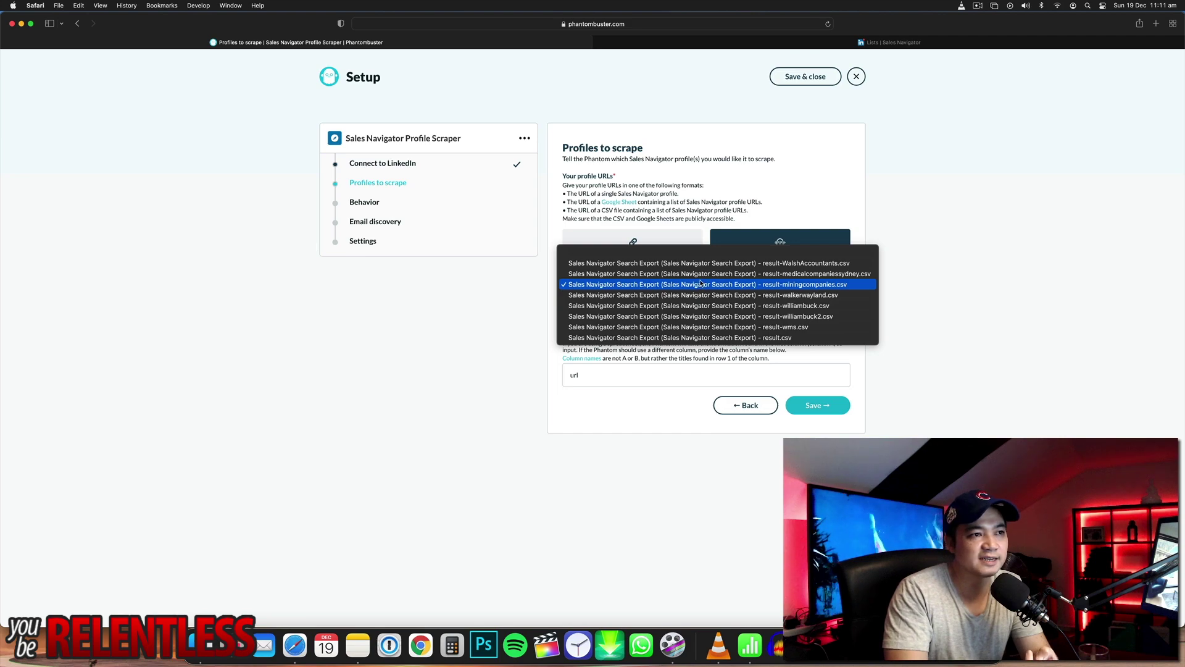
{"action": "left_click", "coordinate": [851, 279]}
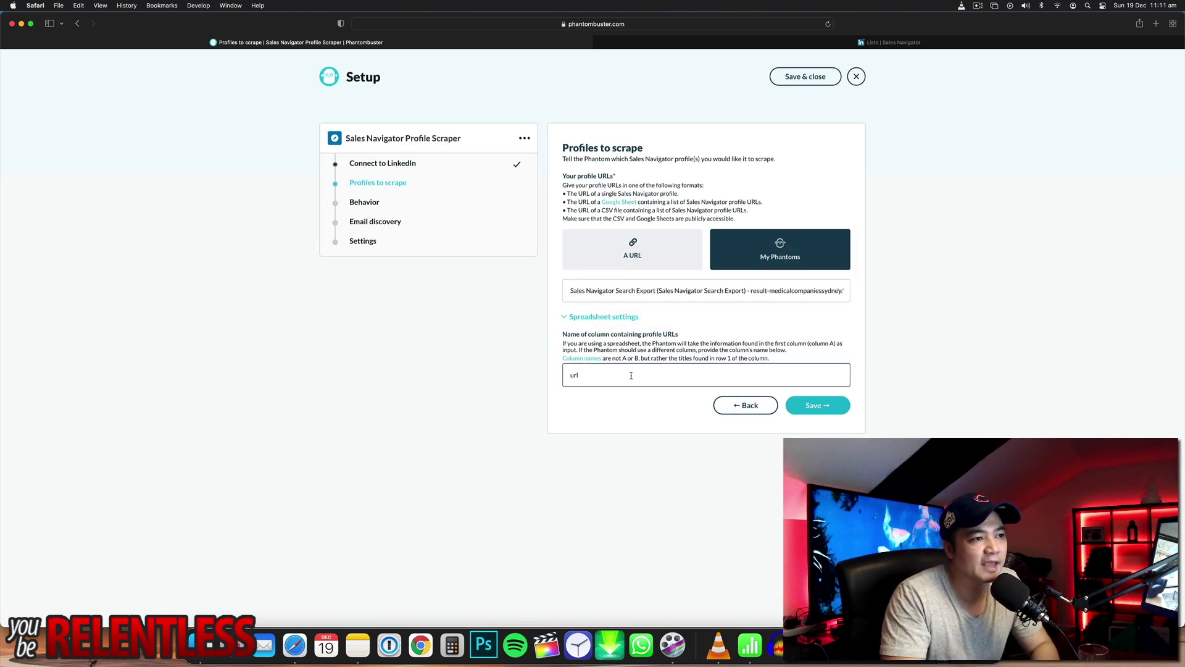
{"action": "left_click", "coordinate": [584, 370]}
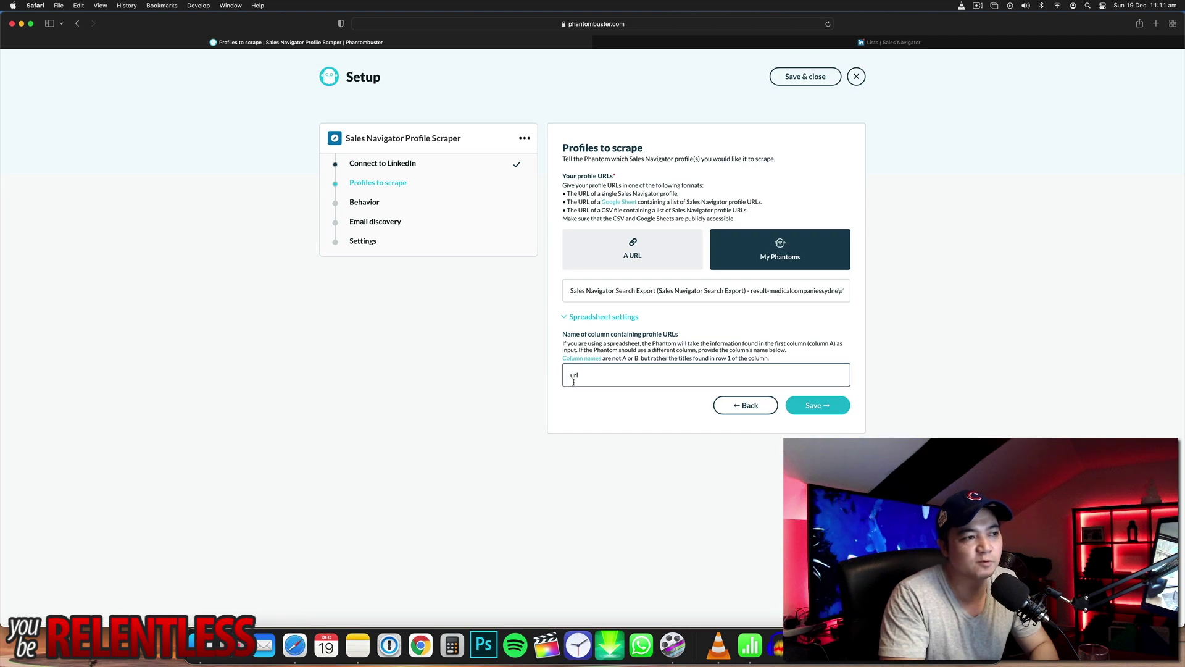
{"action": "left_click", "coordinate": [821, 409]}
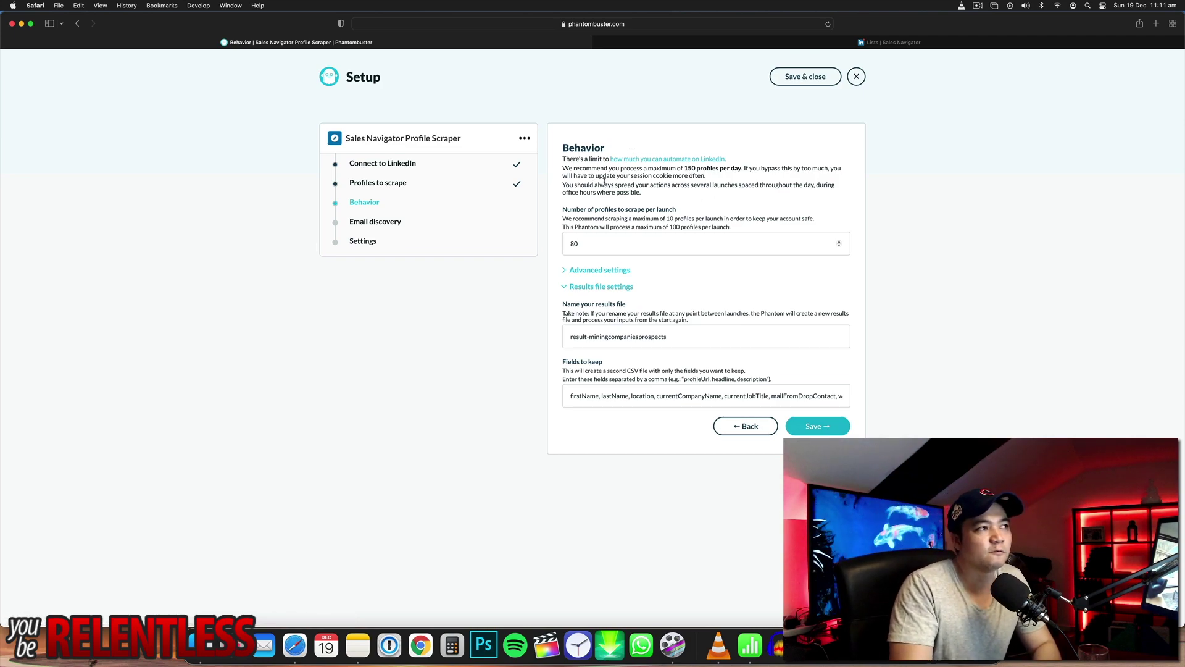
Examine the recommended daily profile maximum and the number of profiles to scrape per launch in the behavior settings
{"action": "left_click_drag", "start_coordinate": [685, 170], "coordinate": [697, 169]}
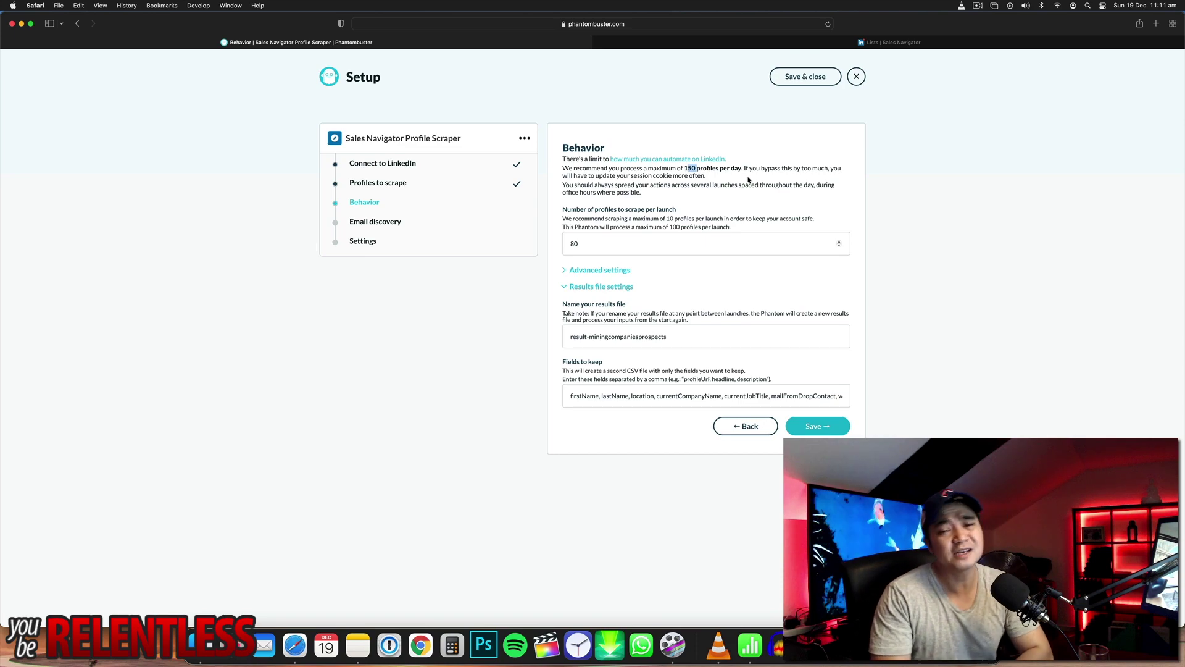
{"action": "left_click", "coordinate": [883, 192]}
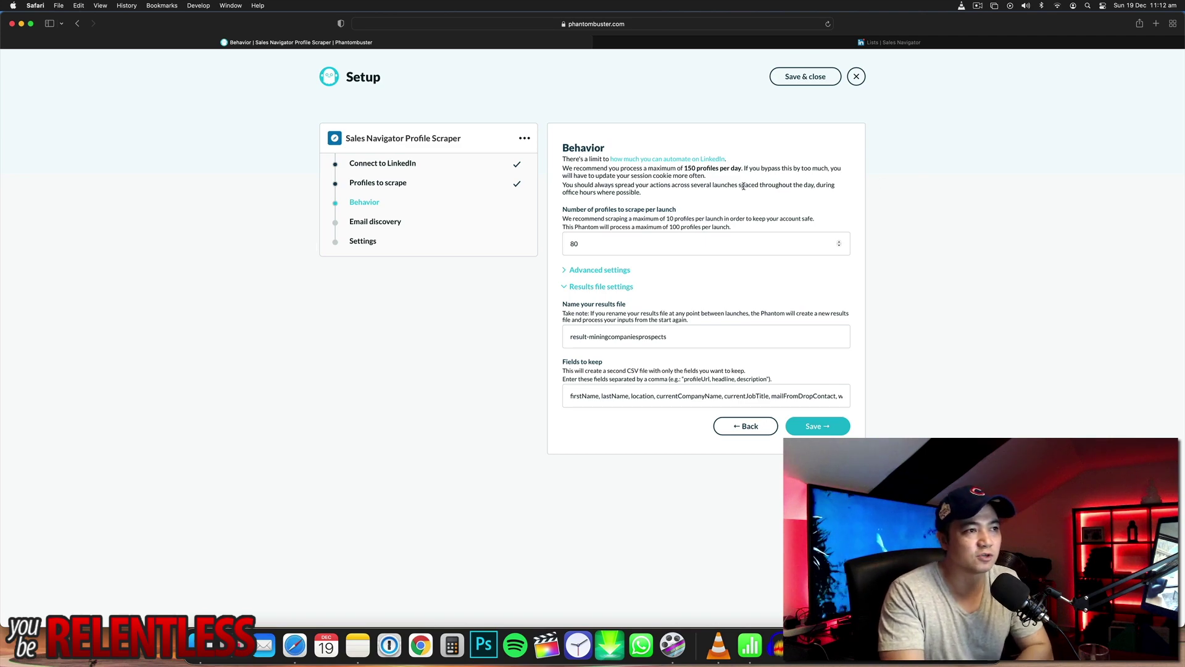
{"action": "double_click", "coordinate": [693, 169]}
{"action": "double_click", "coordinate": [589, 243]}
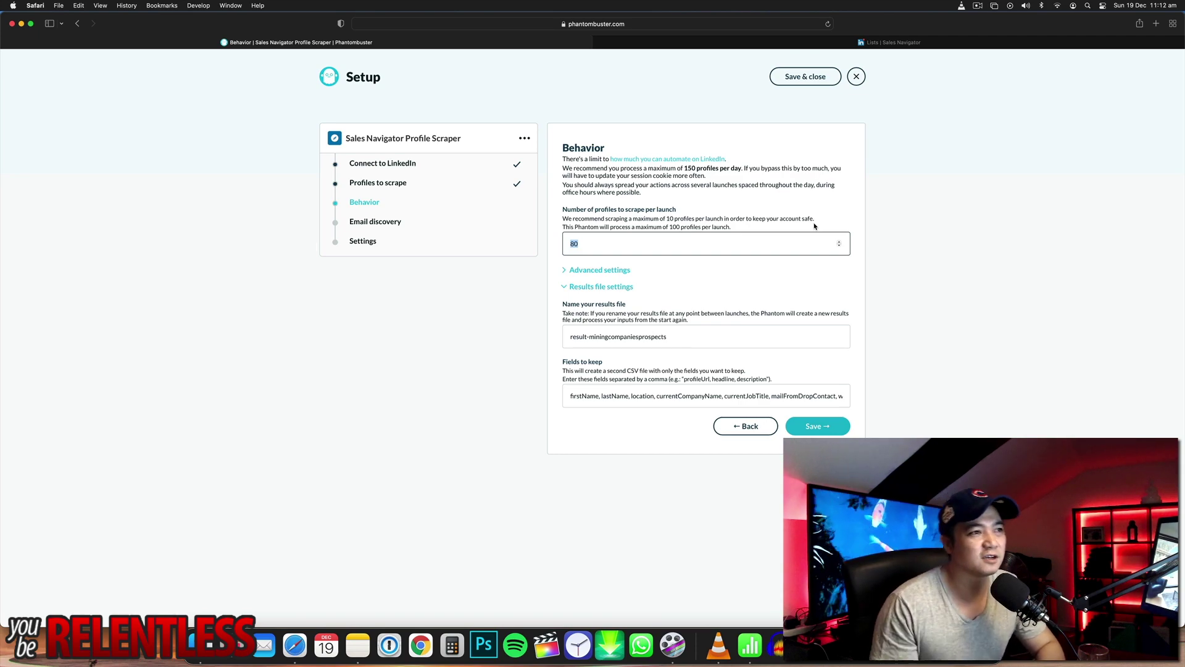
{"action": "left_click", "coordinate": [703, 216]}
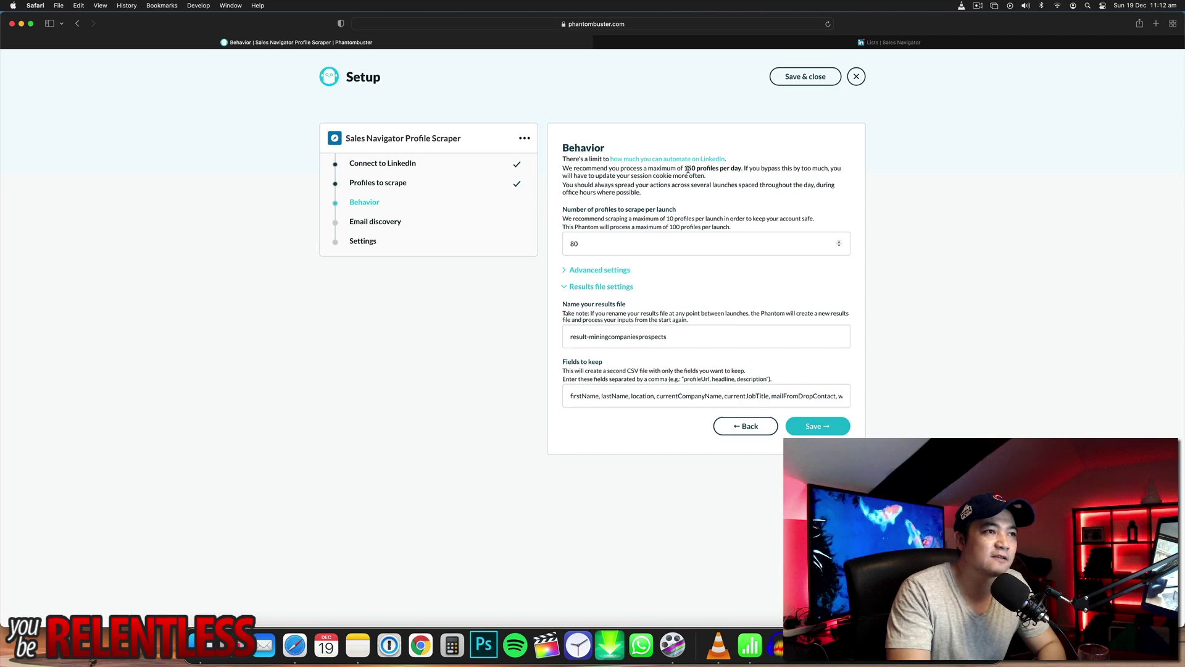
{"action": "double_click", "coordinate": [690, 168]}
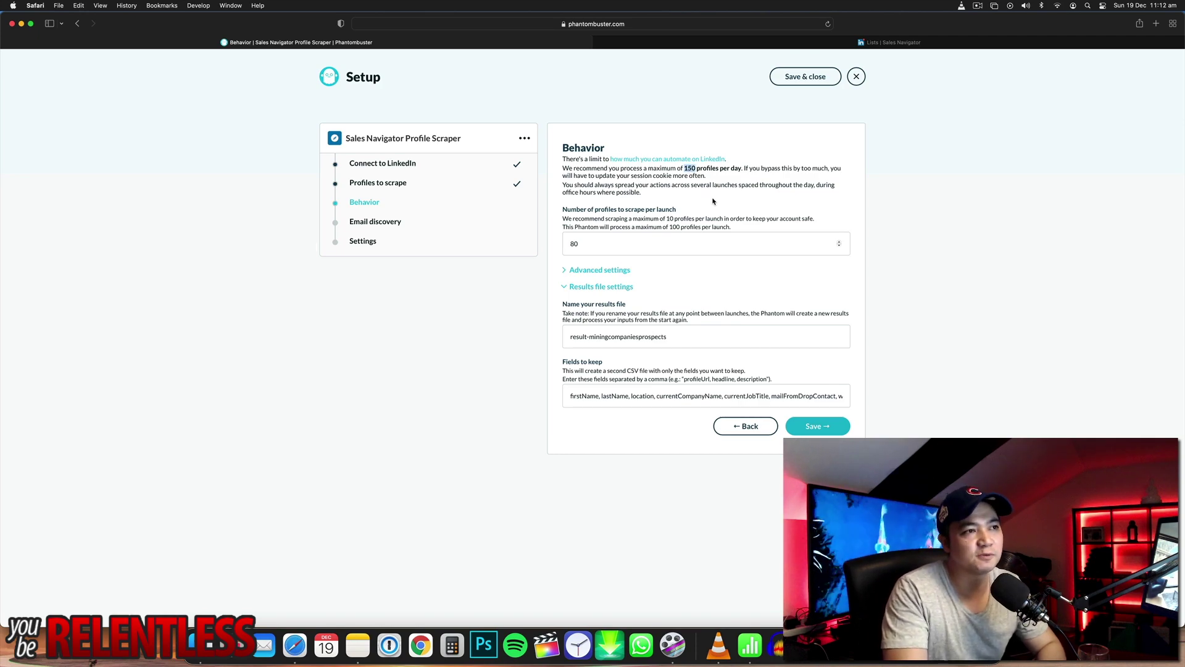
{"action": "left_click", "coordinate": [713, 201]}
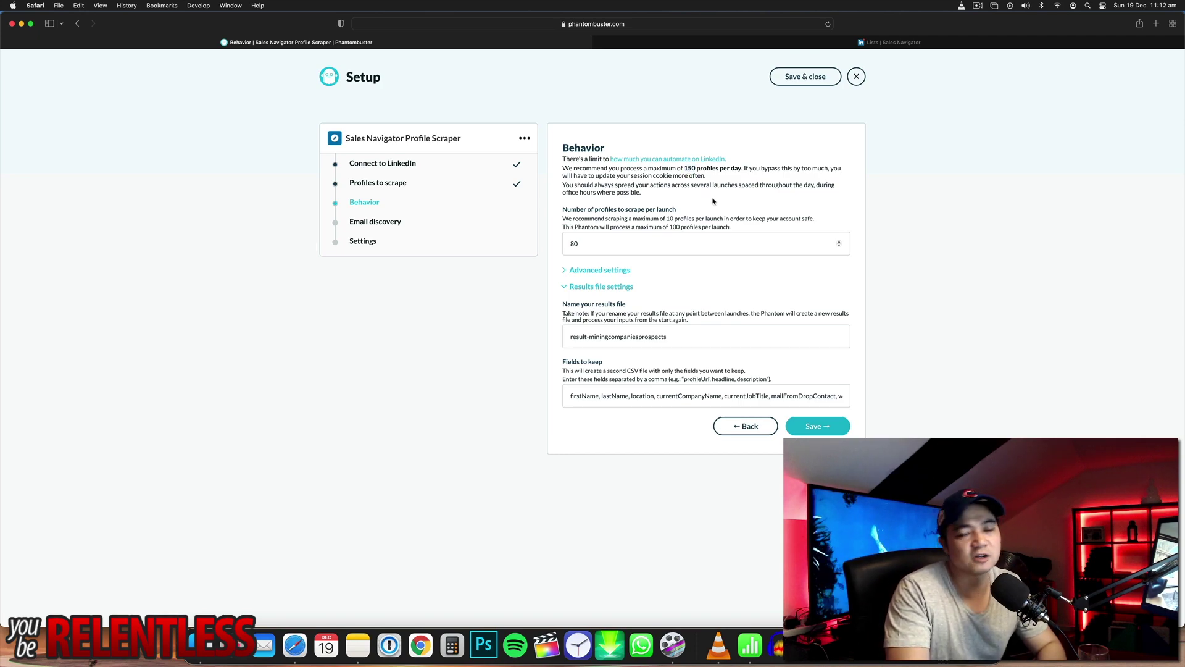
{"action": "double_click", "coordinate": [564, 248]}
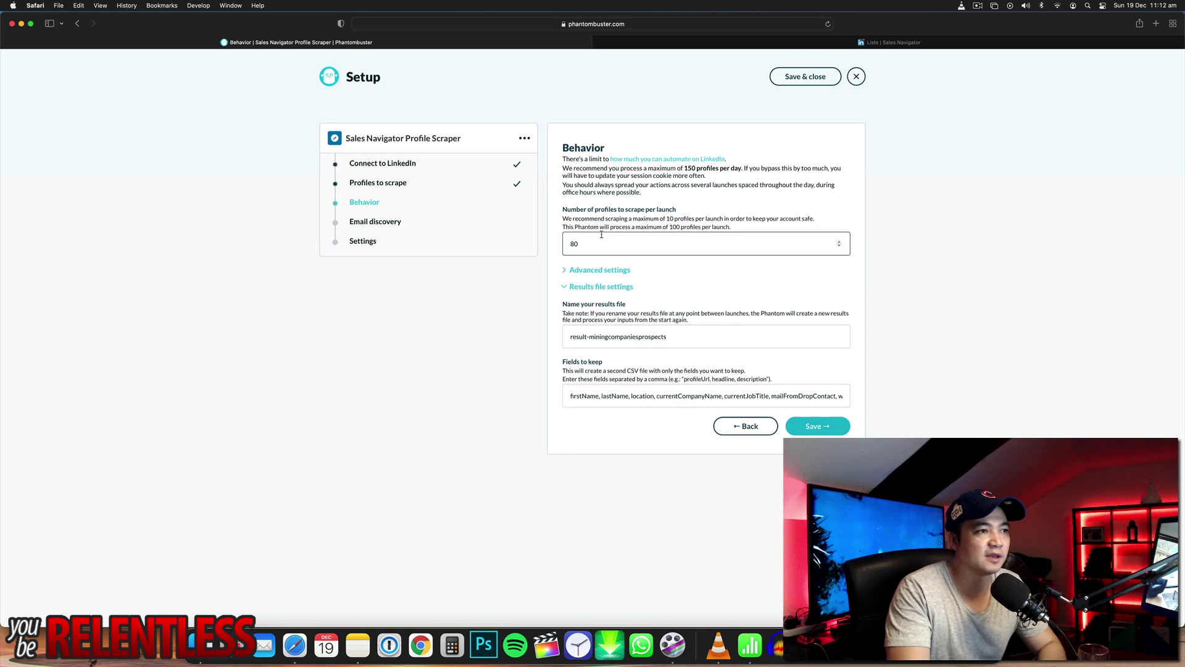
{"action": "left_click", "coordinate": [971, 268]}
Name the scraper's results file result-medicalcompanysydney
{"action": "left_click", "coordinate": [592, 338]}
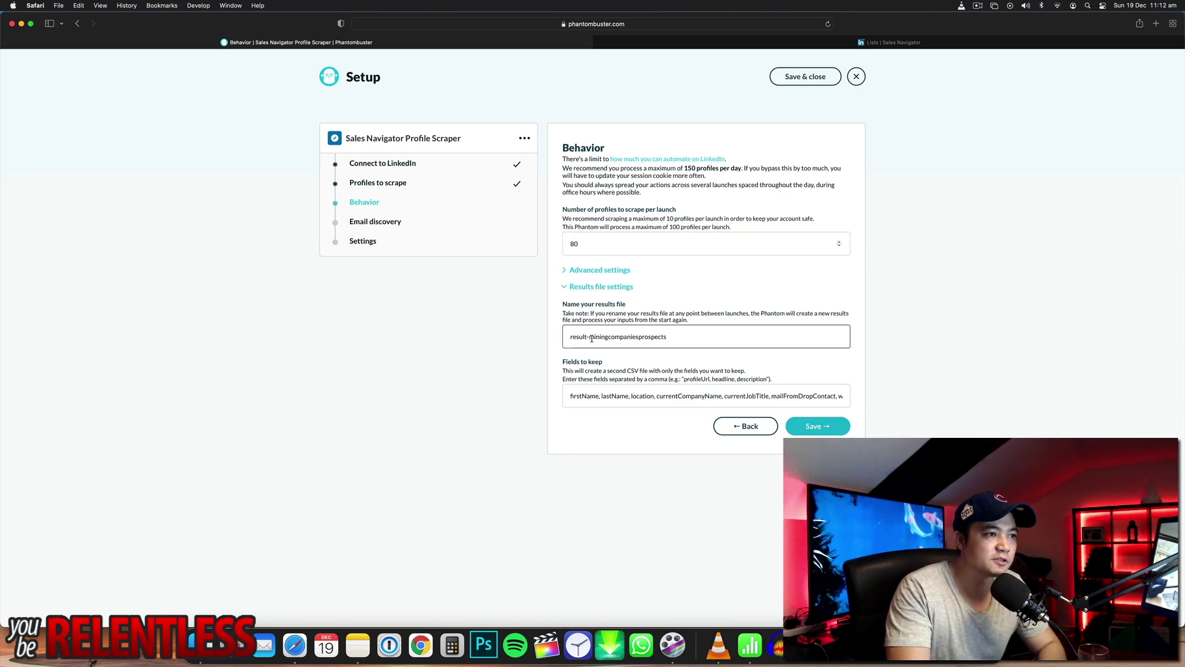
{"action": "left_click_drag", "start_coordinate": [592, 338], "coordinate": [717, 338]}
{"action": "type", "text": "me"}
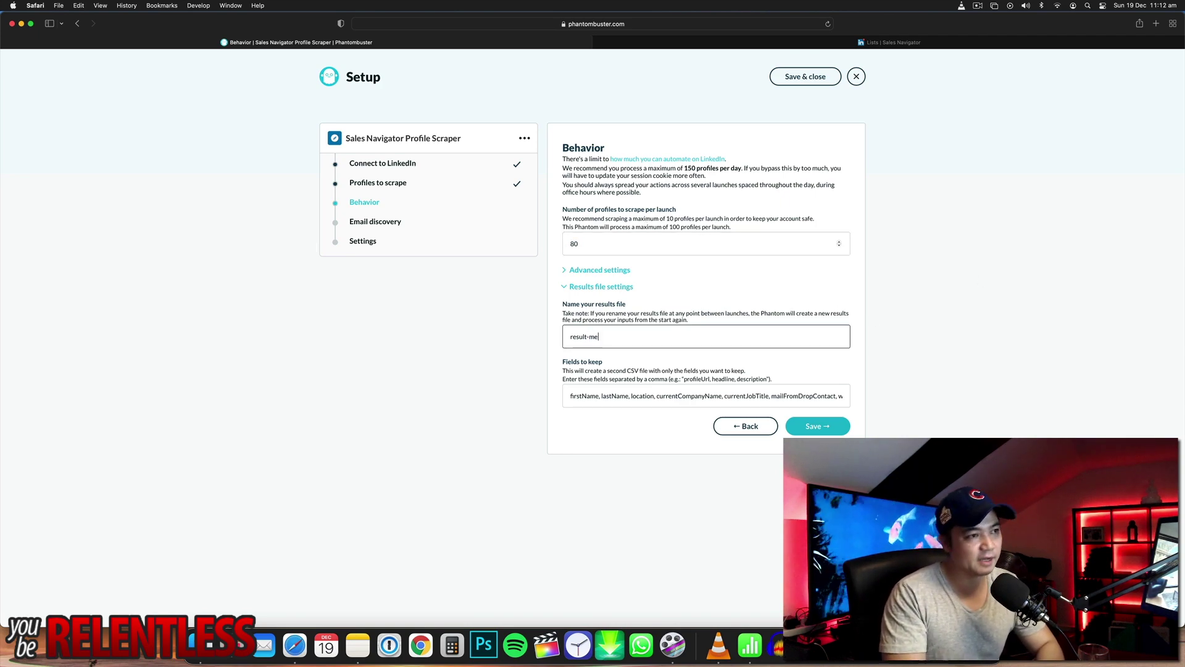
{"action": "type", "text": "dicalcompanysydney"}
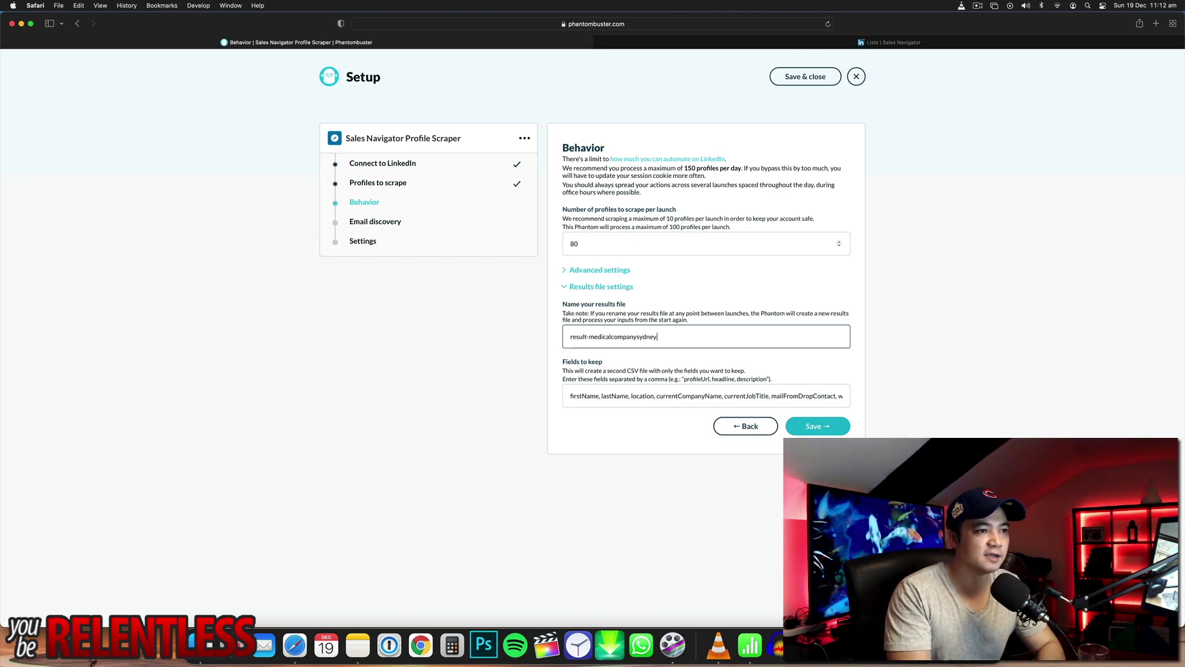
{"action": "key", "text": "BackSpace"}
{"action": "key", "text": "BackSpace"}
{"action": "key", "text": "BackSpace"}
{"action": "key", "text": "BackSpace"}
{"action": "type", "text": "sydney"}
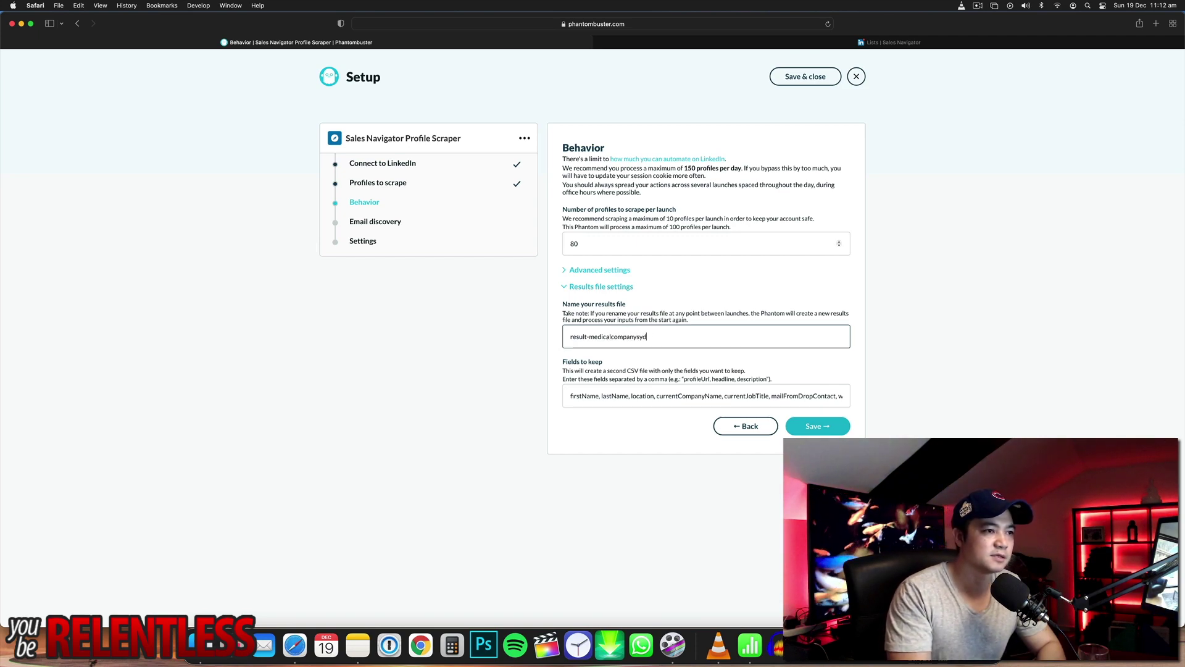
{"action": "left_click", "coordinate": [900, 353]}
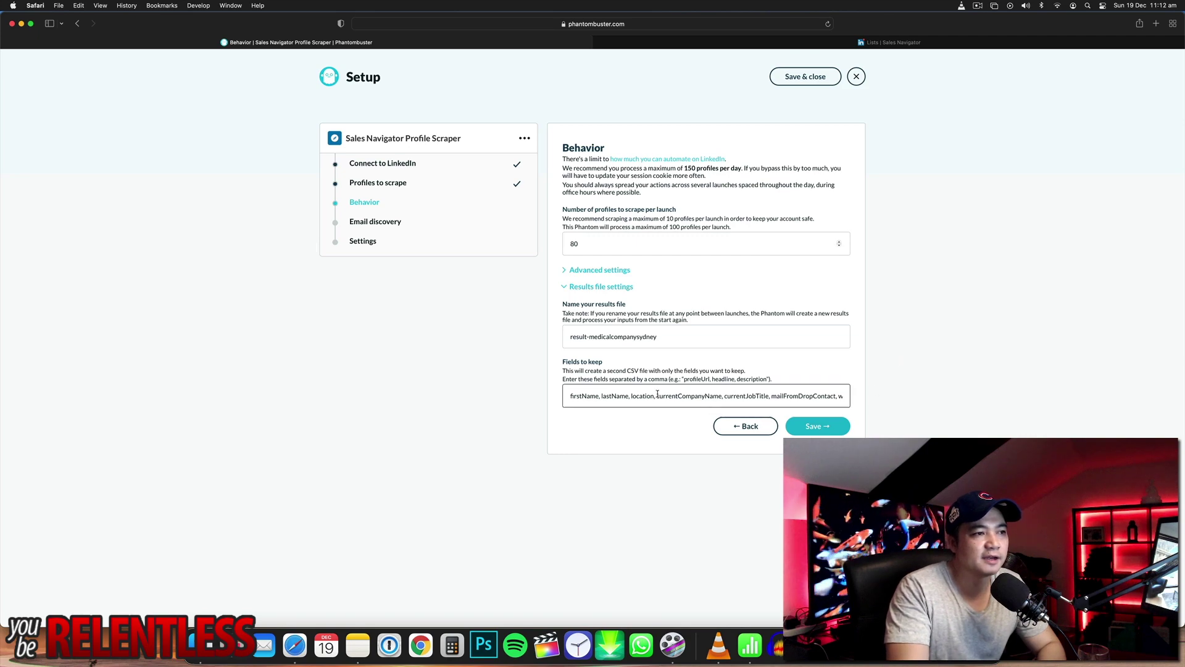
Look through the list of fields to keep for the second CSV file, starting with firstName
{"action": "left_click", "coordinate": [577, 396]}
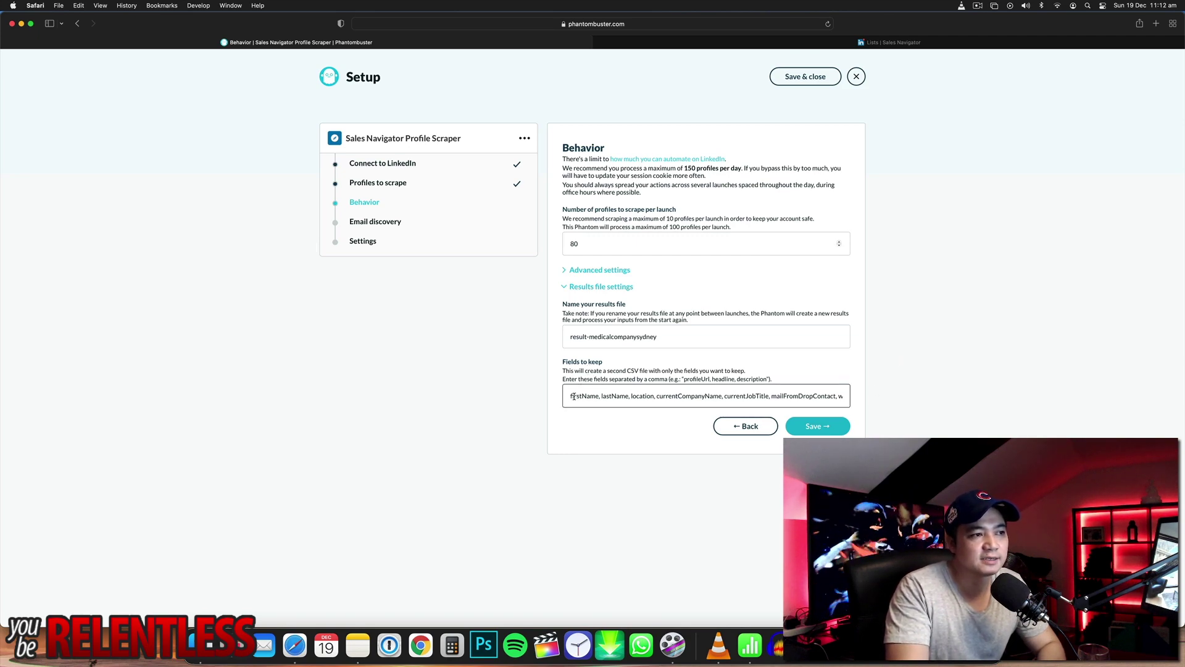
{"action": "left_click_drag", "start_coordinate": [569, 395], "coordinate": [602, 397]}
{"action": "left_click", "coordinate": [588, 397]}
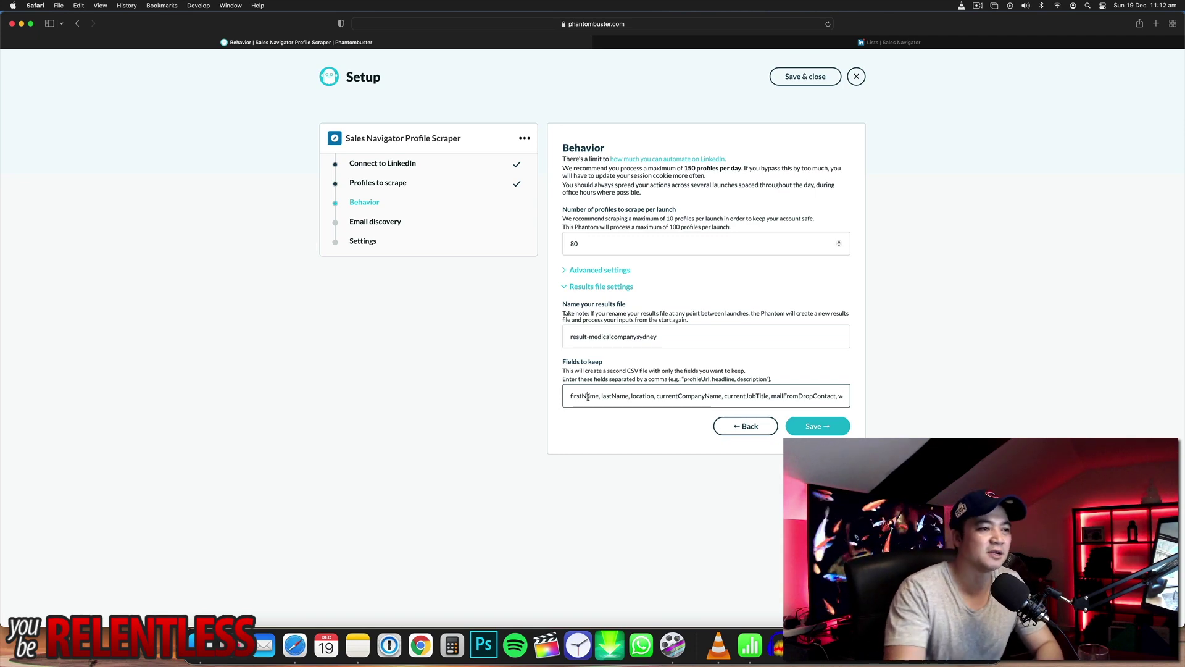
Review the individual fields to keep for the second CSV file, from firstName through to mailFromDropContact
{"action": "left_click", "coordinate": [569, 396]}
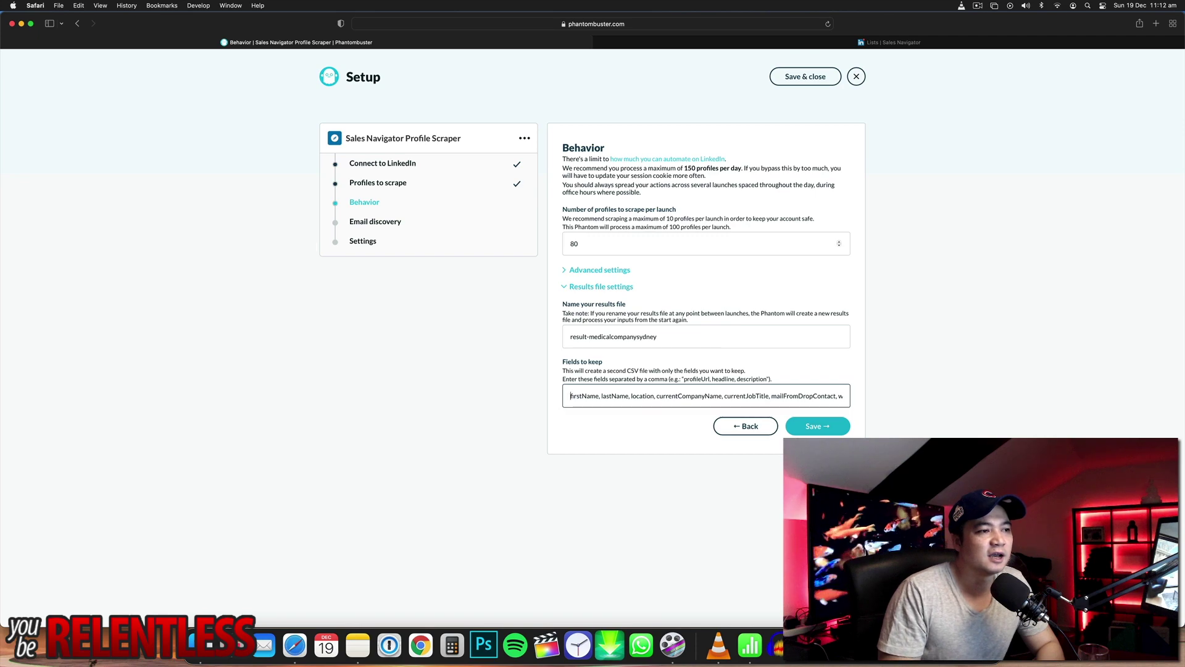
{"action": "double_click", "coordinate": [584, 396]}
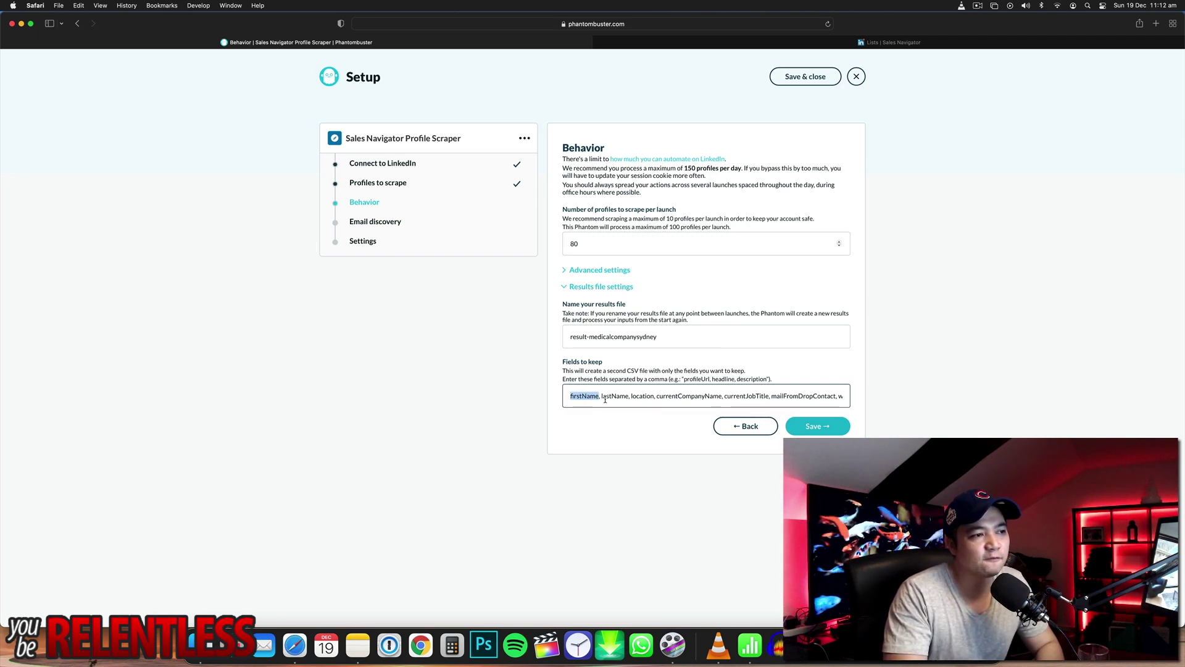
{"action": "double_click", "coordinate": [616, 396]}
{"action": "left_click", "coordinate": [643, 396]}
{"action": "double_click", "coordinate": [644, 396]}
{"action": "double_click", "coordinate": [689, 395]}
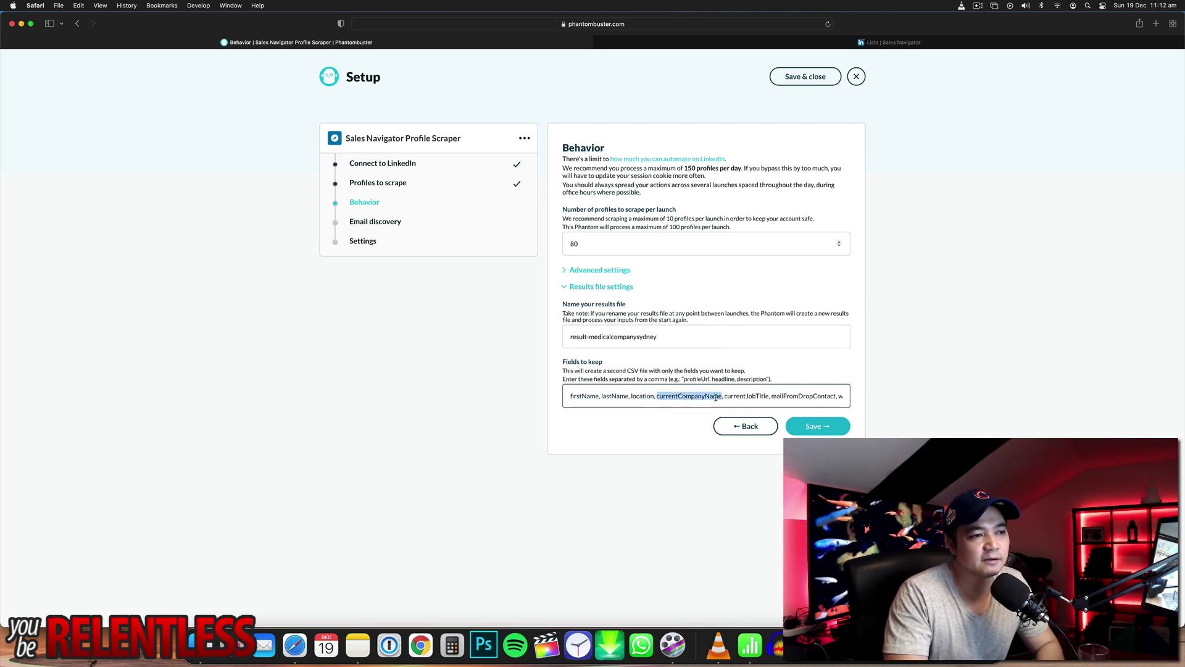
{"action": "double_click", "coordinate": [747, 395]}
{"action": "double_click", "coordinate": [801, 395]}
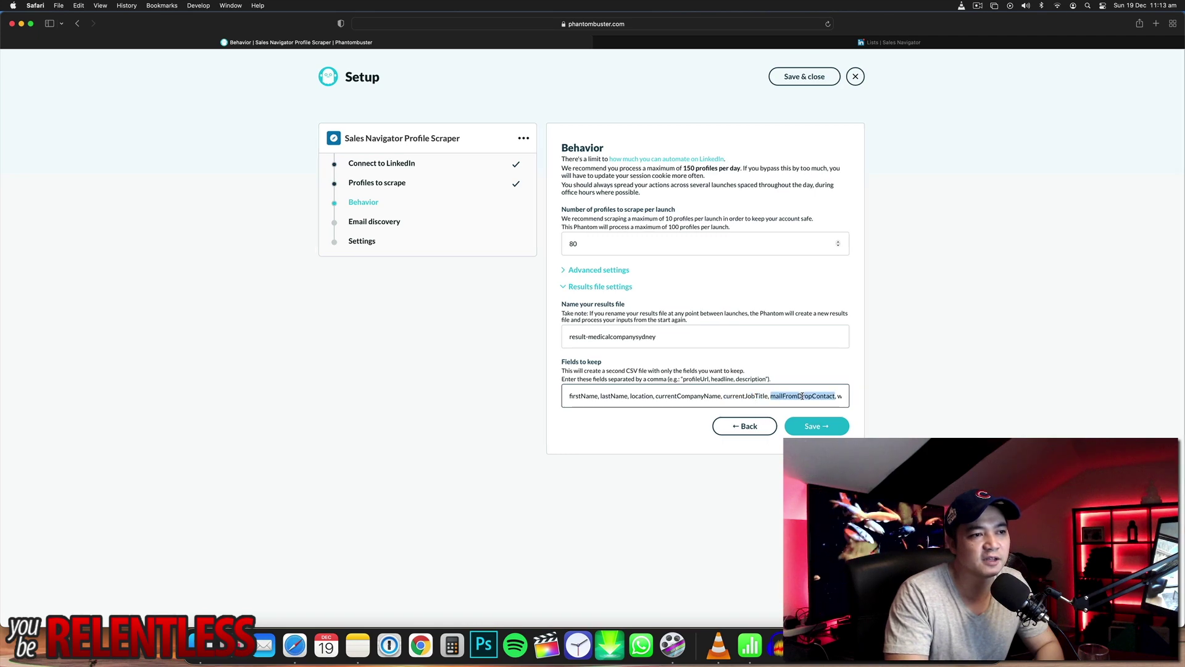
{"action": "left_click", "coordinate": [1070, 425]}
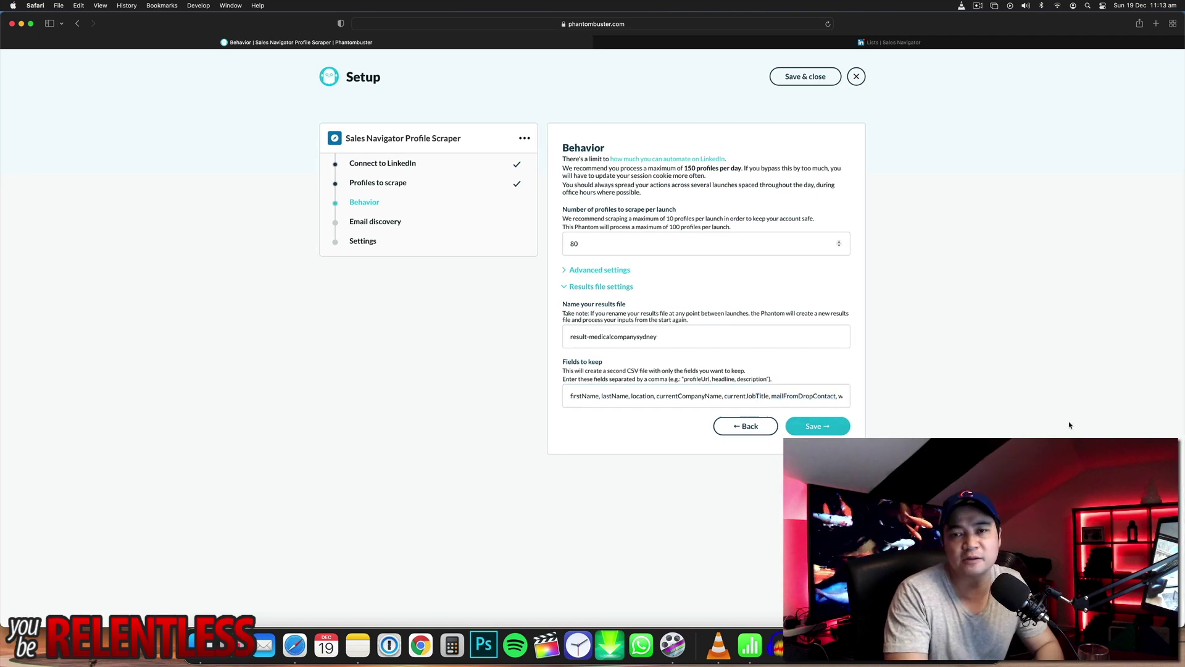
Save the behavior settings, then keep PhantomBuster as the email discovery service and save that choice
{"action": "left_click", "coordinate": [822, 426]}
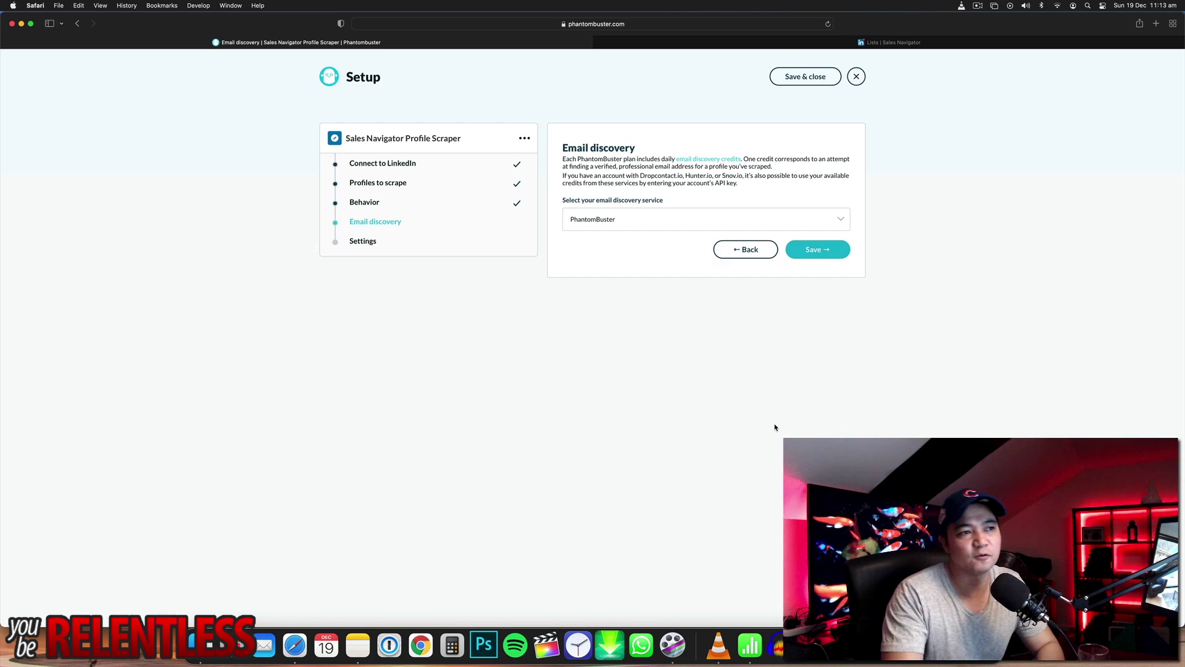
{"action": "left_click", "coordinate": [604, 213]}
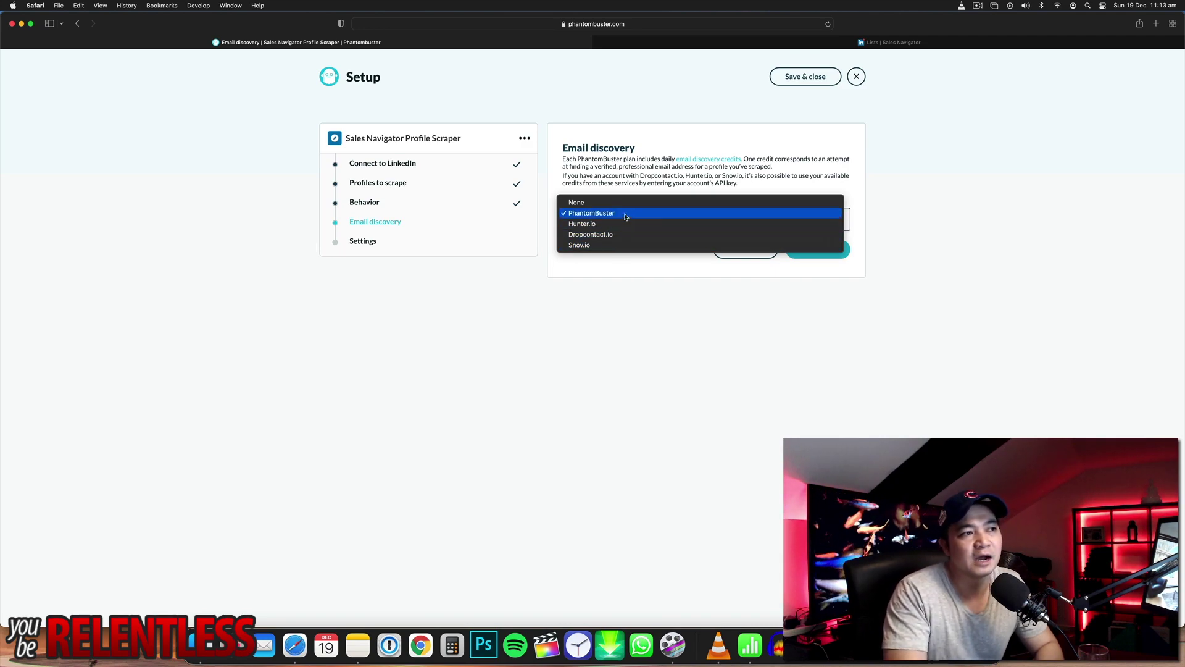
{"action": "left_click", "coordinate": [625, 213]}
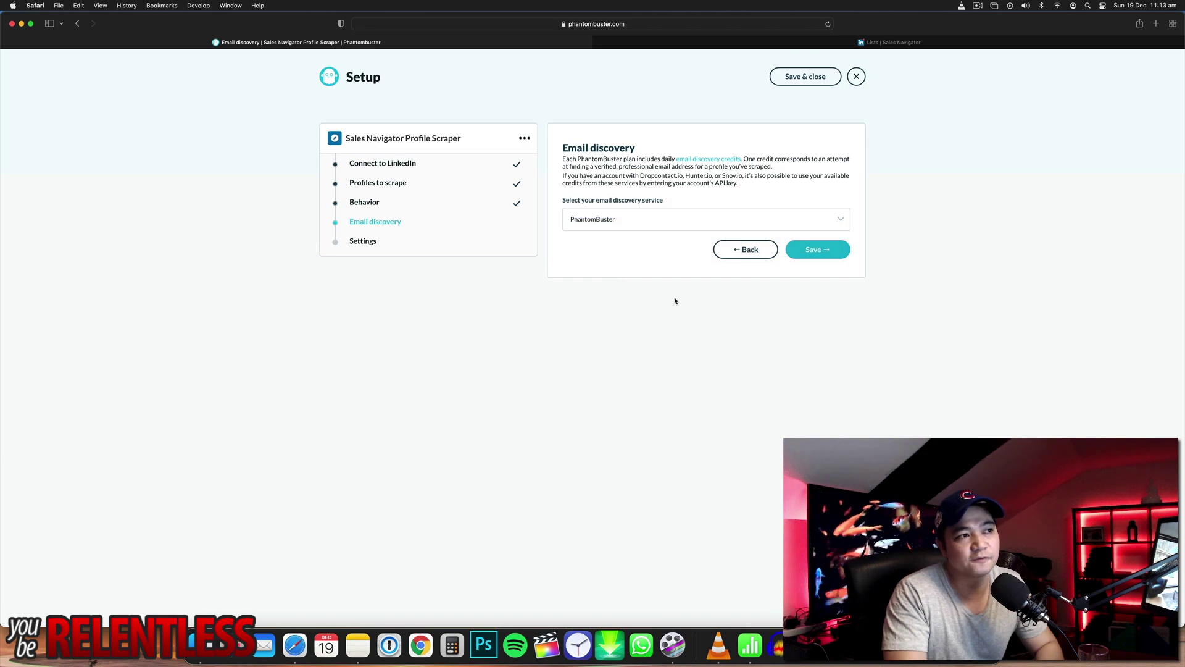
{"action": "left_click", "coordinate": [822, 253]}
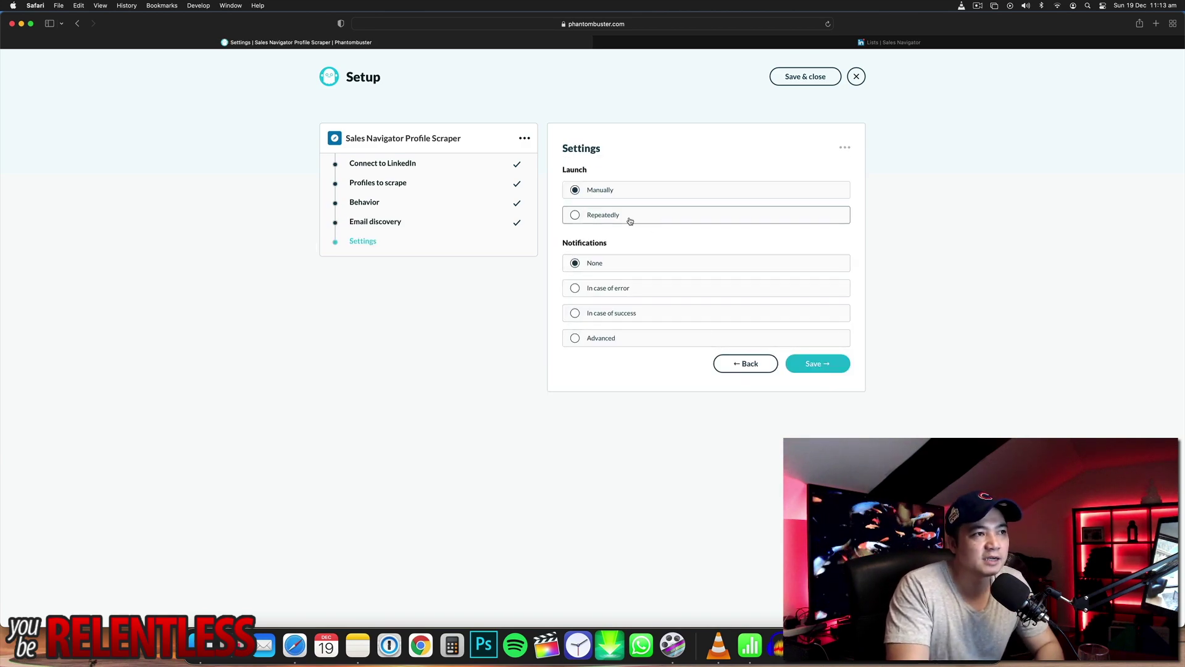
Save the settings with manual launch and no notifications, launch the Sales Navigator Profile Scraper and check its progress
{"action": "left_click", "coordinate": [816, 364]}
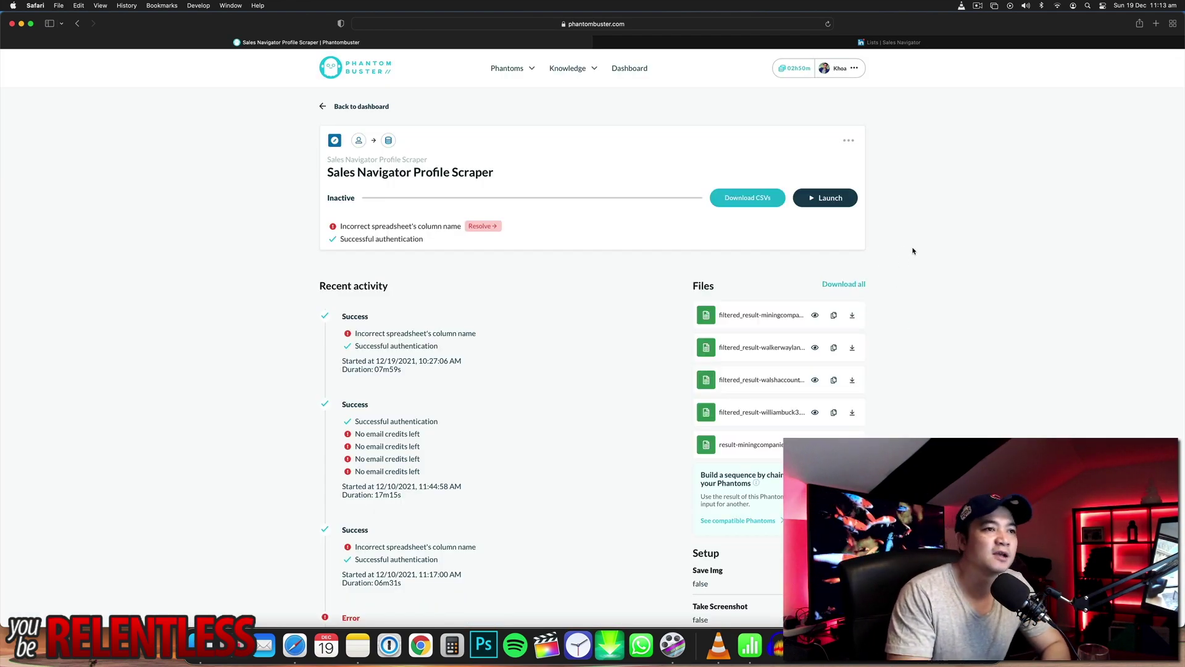
{"action": "left_click", "coordinate": [834, 199]}
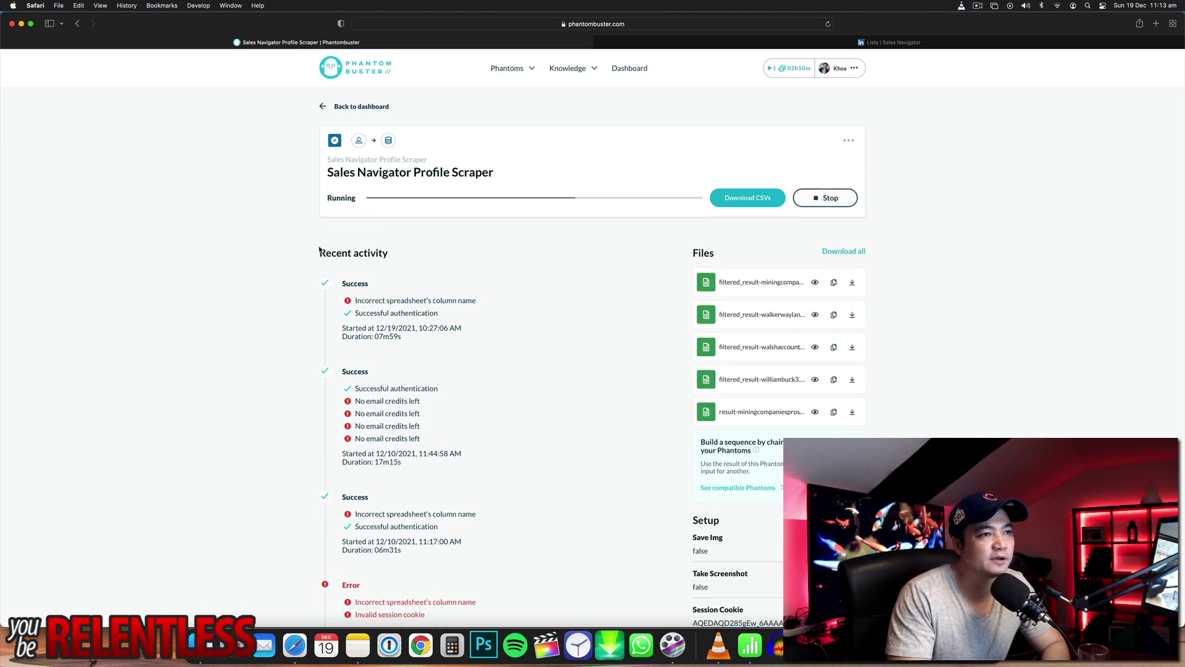
{"action": "mouse_move", "coordinate": [333, 228]}
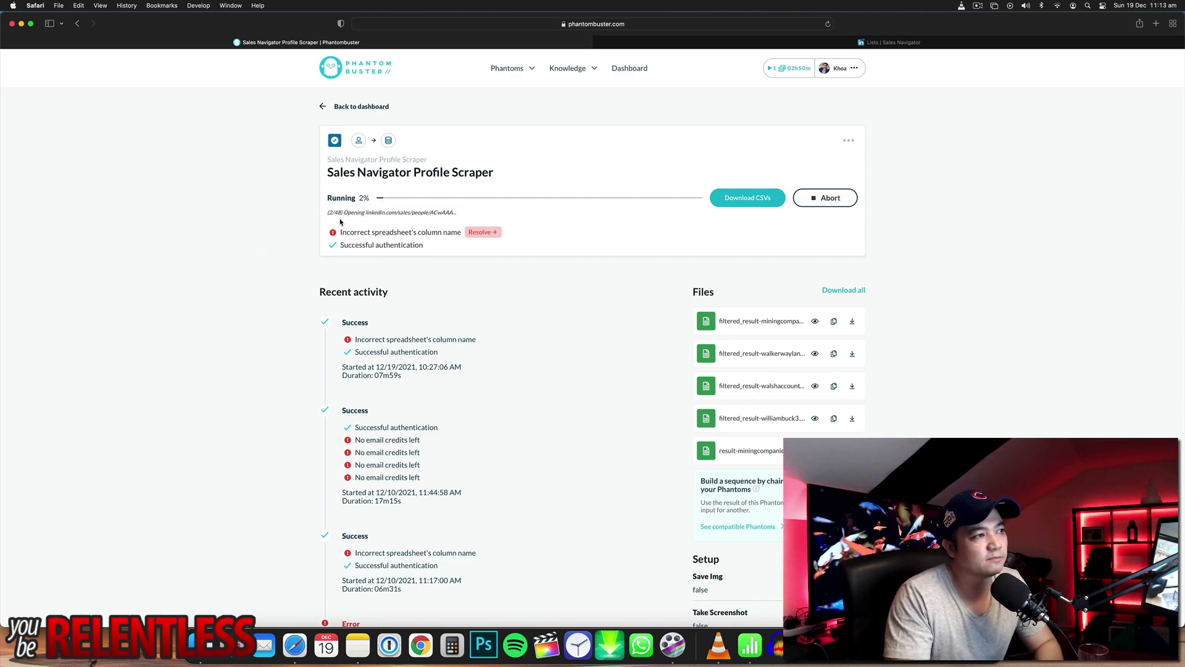
{"action": "left_click_drag", "start_coordinate": [328, 212], "coordinate": [342, 213]}
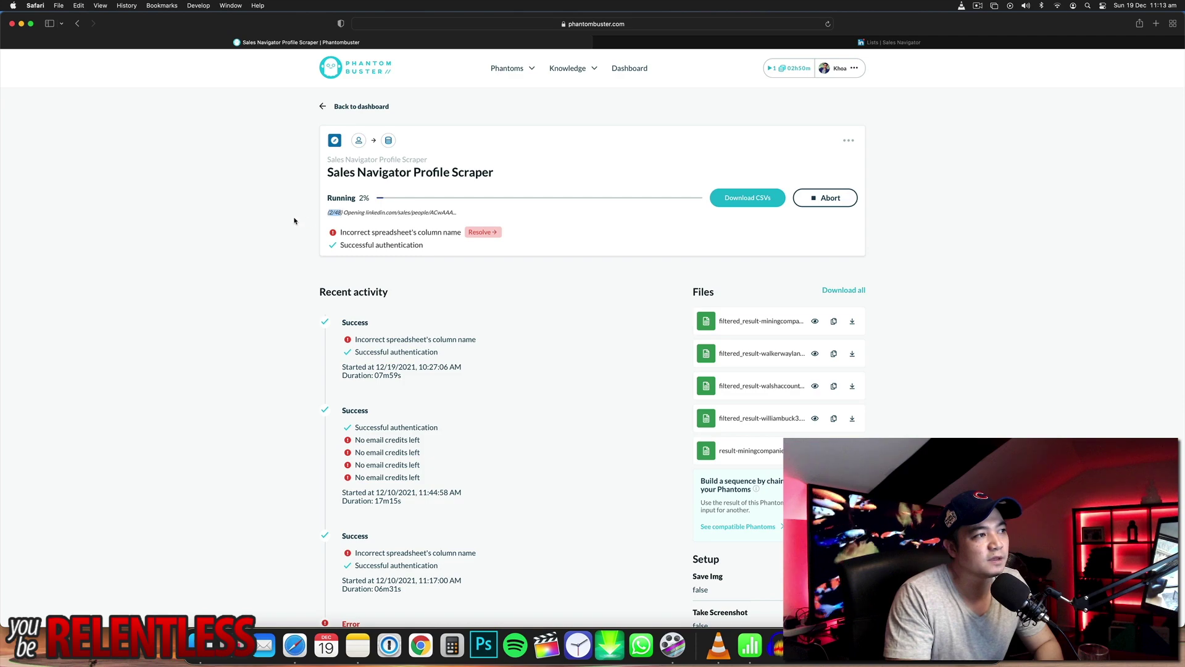
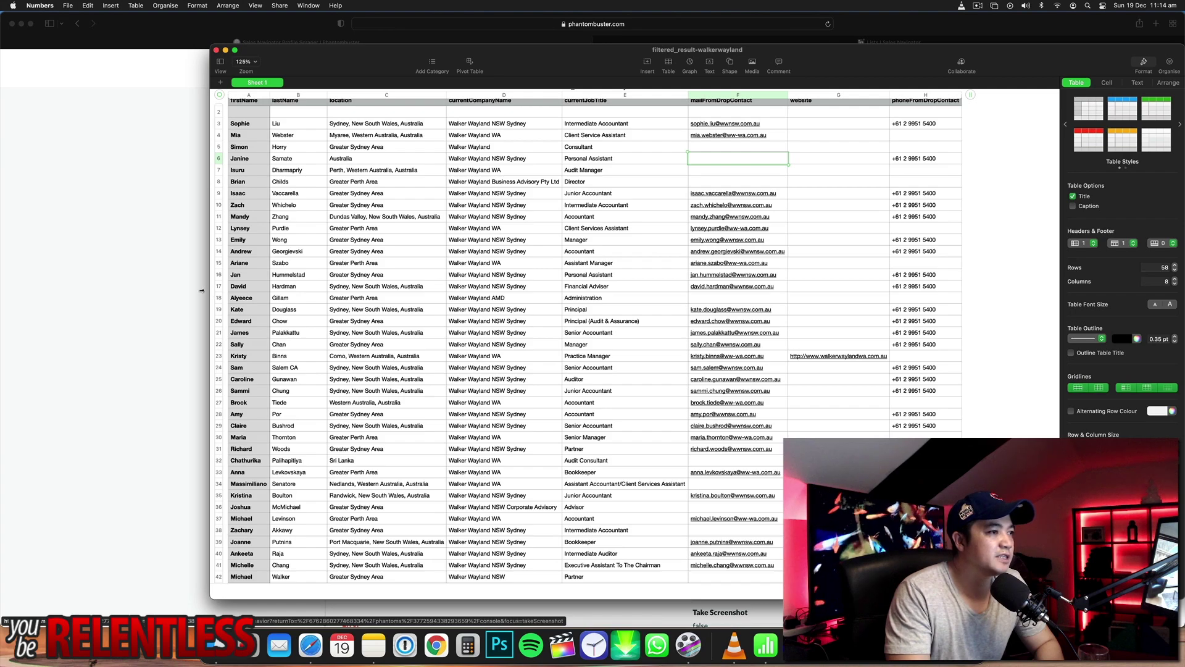
In Numbers, reposition the filtered_result-walkerwayland window and examine the first contact's location, company, job title and email in row 3
{"action": "left_click_drag", "start_coordinate": [212, 291], "coordinate": [81, 297]}
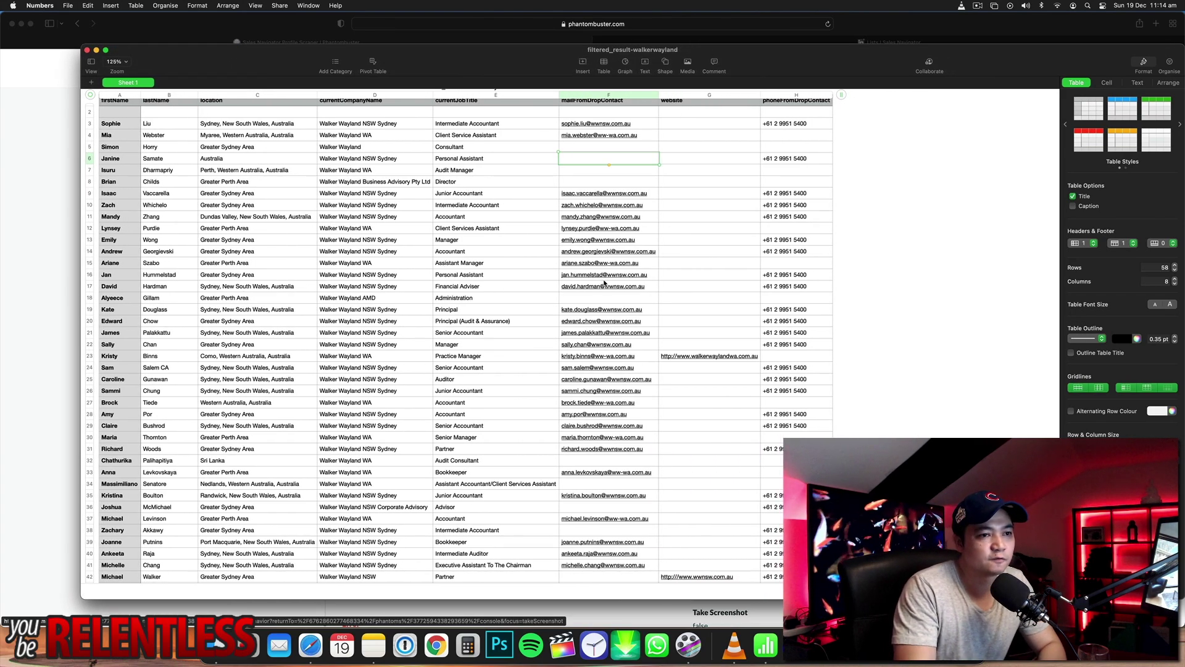
{"action": "scroll", "coordinate": [450, 287], "scroll_direction": "up", "scroll_amount": 1}
{"action": "scroll", "coordinate": [450, 288], "scroll_direction": "up", "scroll_amount": 2}
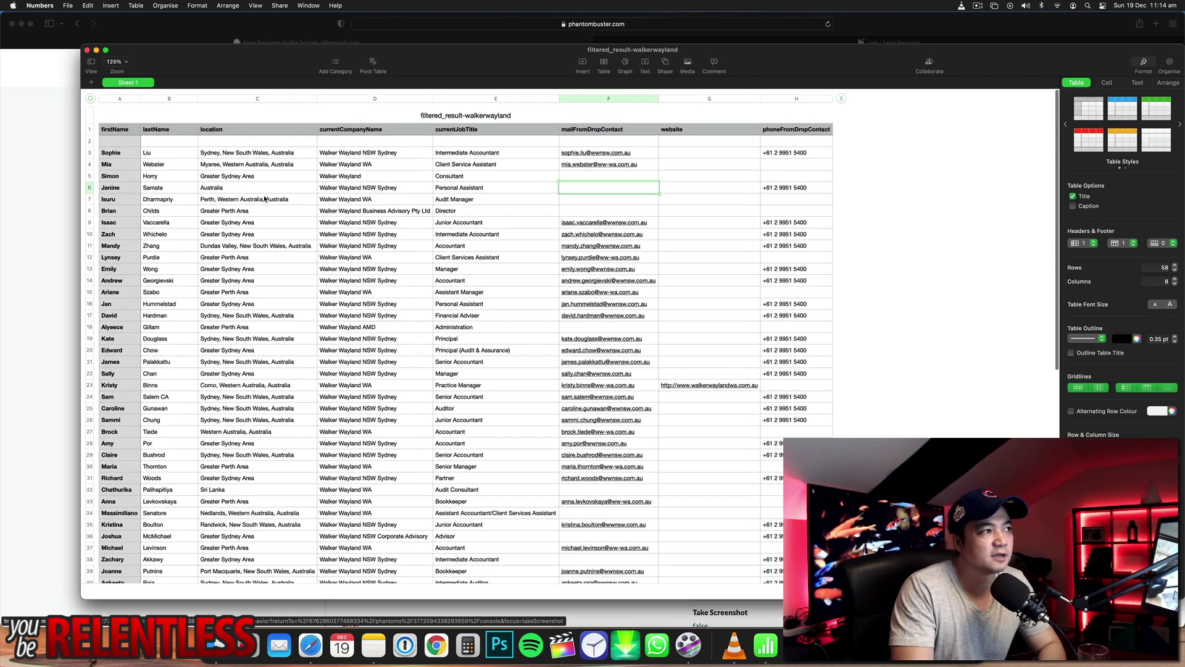
{"action": "left_click", "coordinate": [170, 164]}
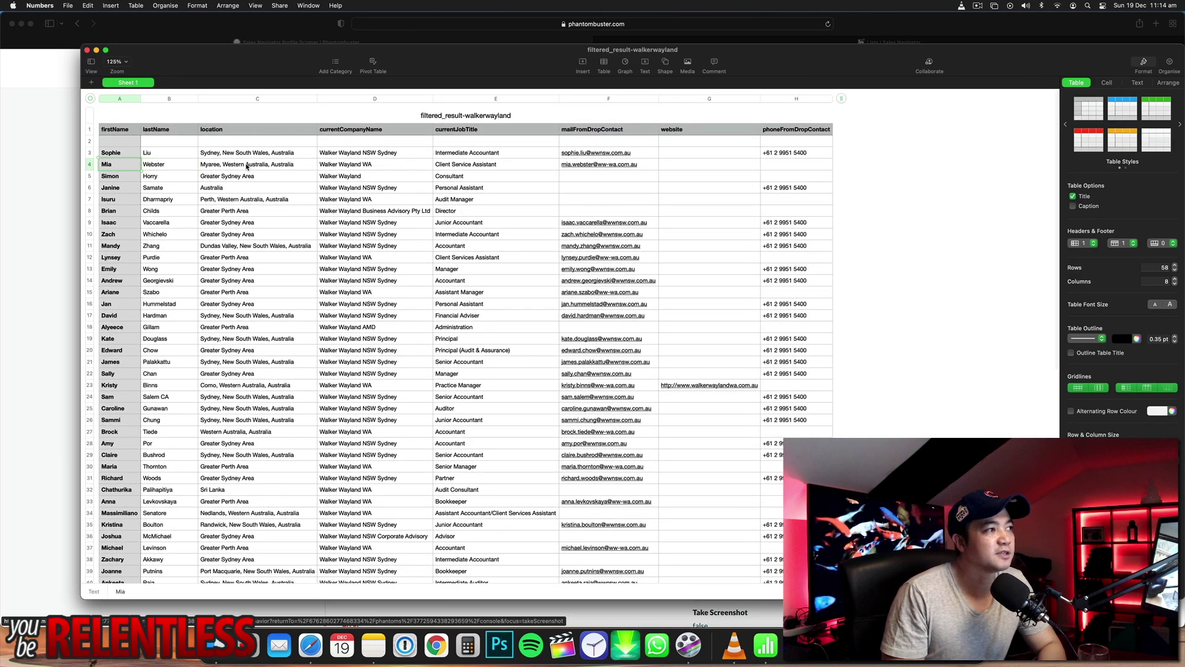
{"action": "key", "text": "Up"}
{"action": "key", "text": "Right"}
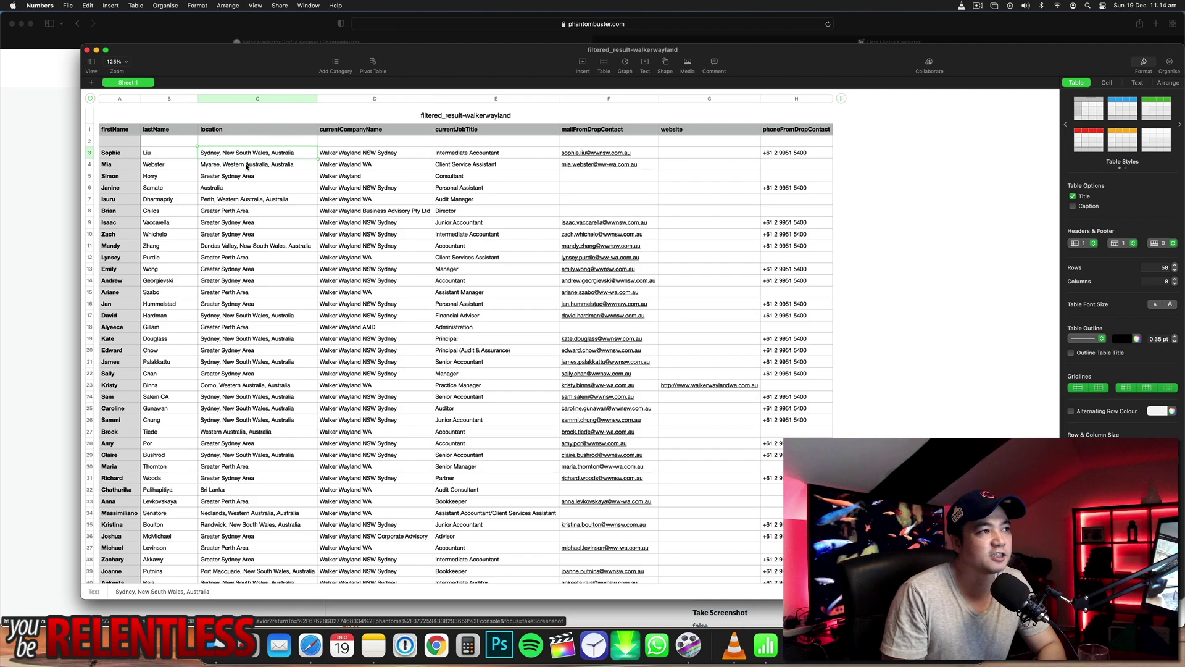
{"action": "key", "text": "Right"}
{"action": "key", "text": "Right"}
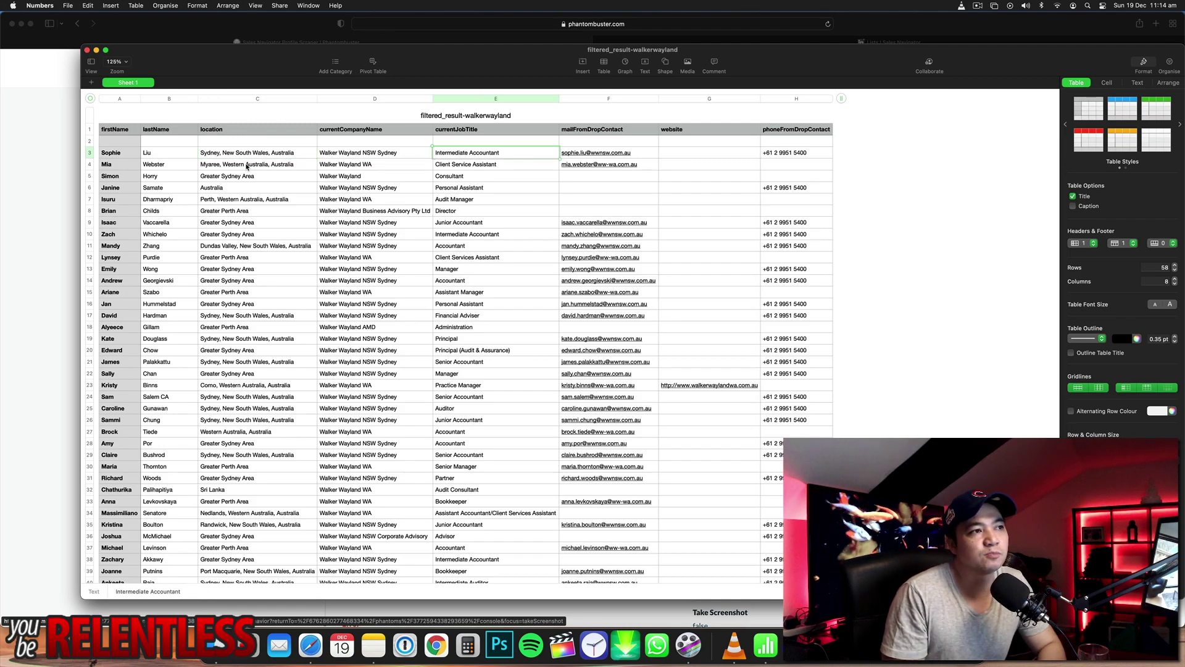
{"action": "key", "text": "Right"}
{"action": "key", "text": "Right"}
{"action": "key", "text": "Right"}
{"action": "key", "text": "Left"}
{"action": "key", "text": "Left"}
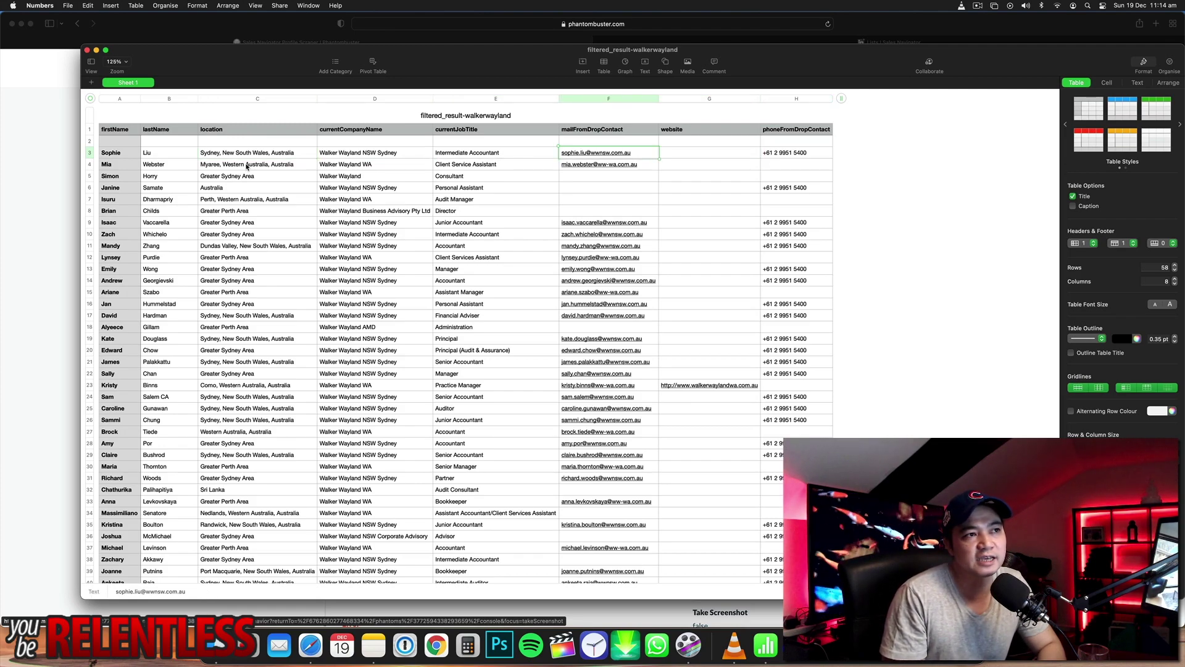
Examine the first contact's phoneFromDropContact and website cells in row 3
{"action": "scroll", "coordinate": [246, 166], "scroll_direction": "down", "scroll_amount": 1}
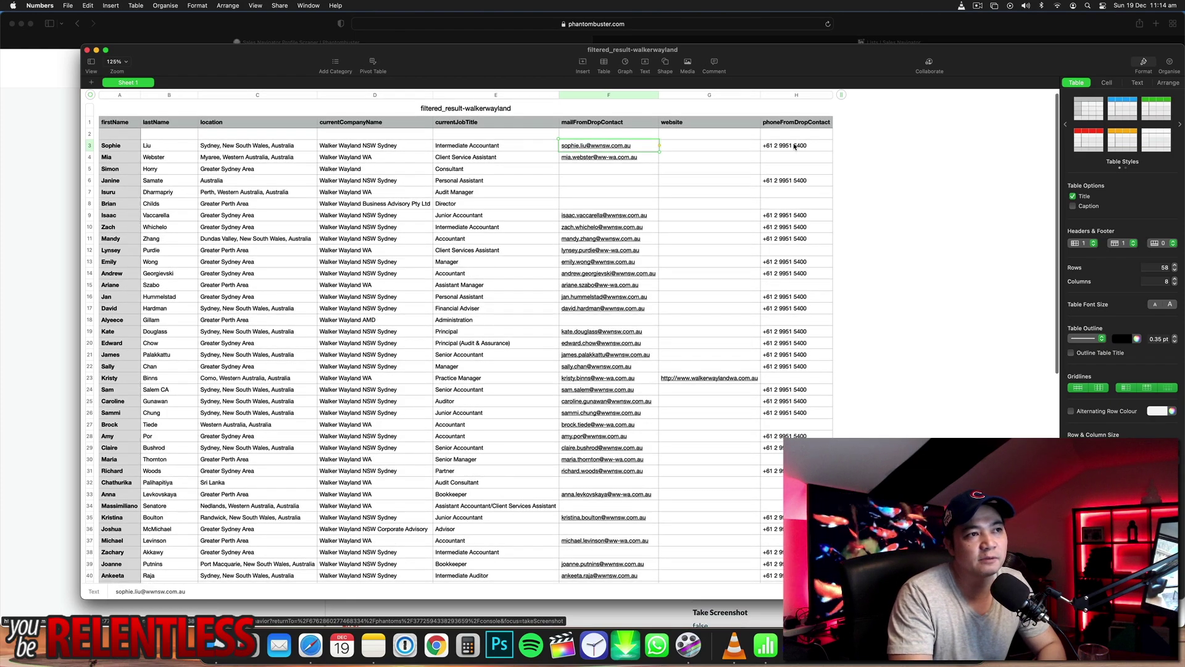
{"action": "left_click", "coordinate": [795, 145]}
{"action": "scroll", "coordinate": [796, 146], "scroll_direction": "down", "scroll_amount": 2}
{"action": "scroll", "coordinate": [795, 146], "scroll_direction": "up", "scroll_amount": 3}
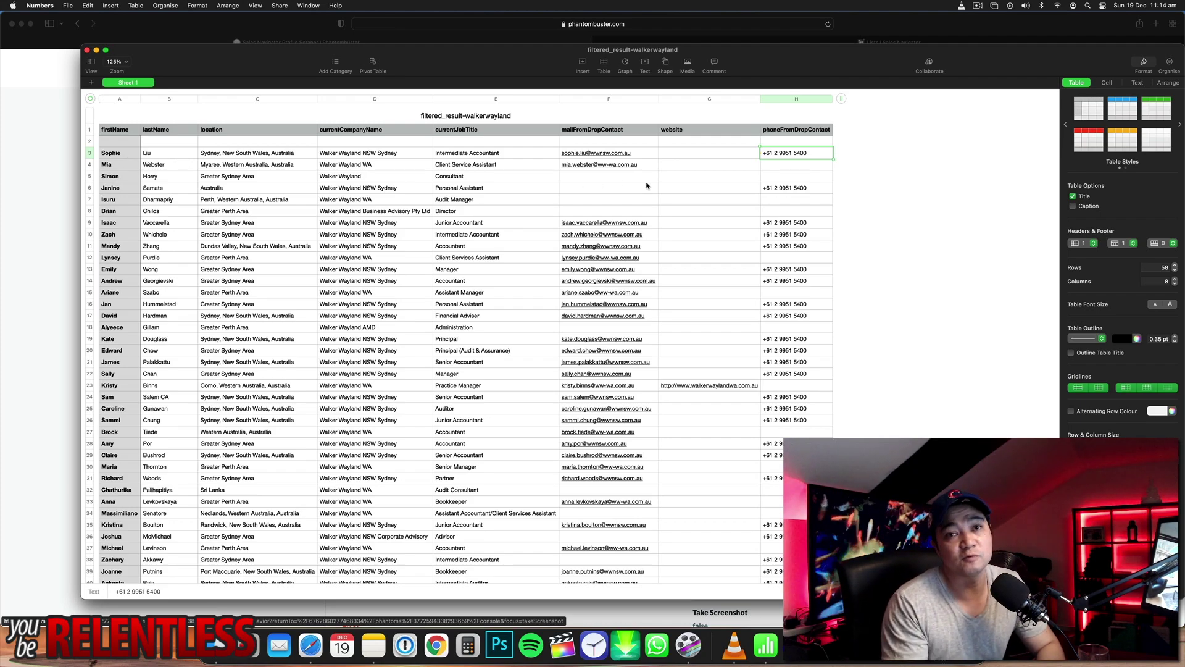
{"action": "key", "text": "Left"}
{"action": "key", "text": "Left"}
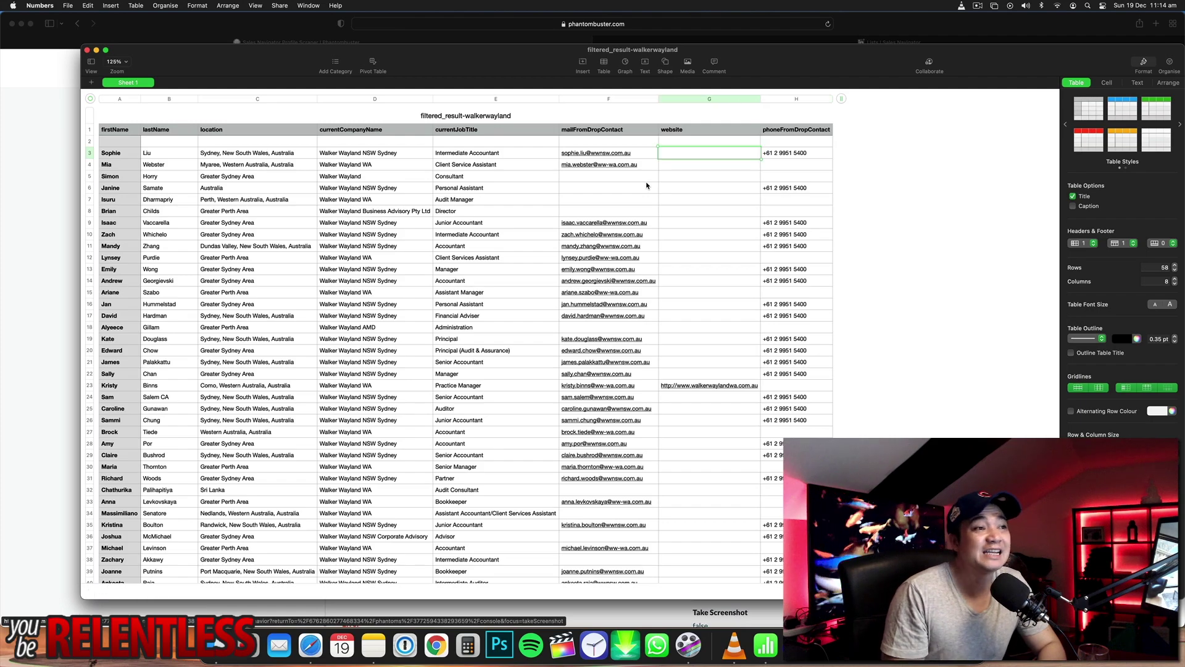
Examine the second contact's details in row 4, then the website column down to row 8
{"action": "key", "text": "Down"}
{"action": "key", "text": "Left"}
{"action": "key", "text": "Left"}
{"action": "key", "text": "Left"}
{"action": "key", "text": "Left"}
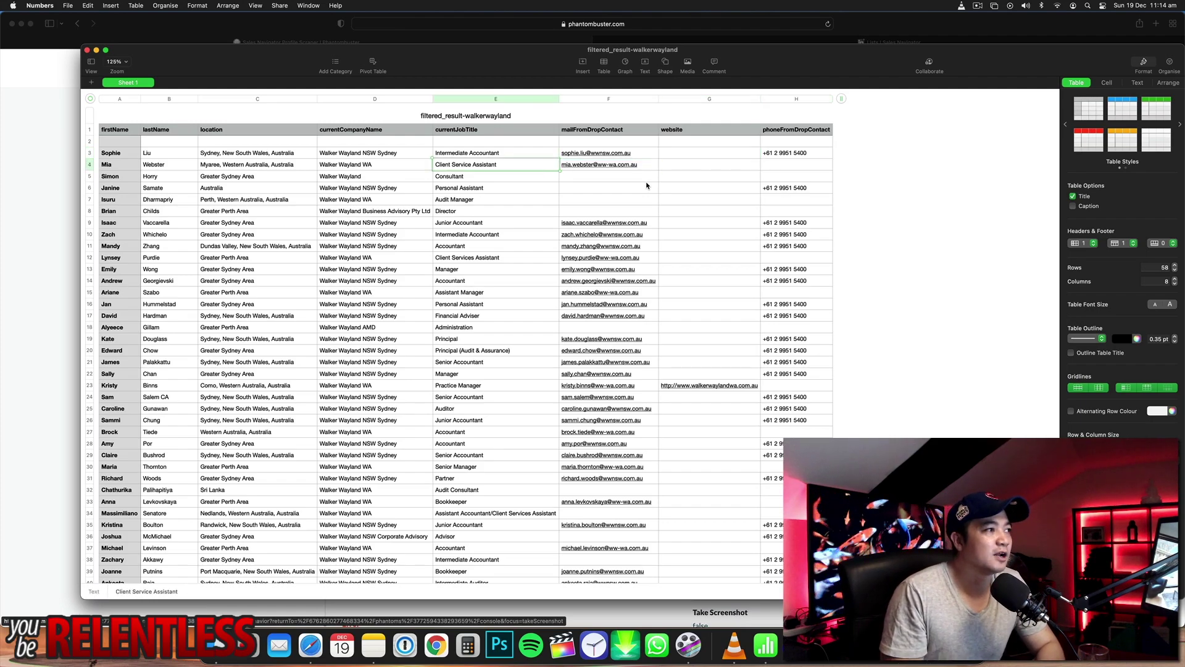
{"action": "key", "text": "Right"}
{"action": "key", "text": "Right"}
{"action": "key", "text": "Right"}
{"action": "key", "text": "Right"}
{"action": "key", "text": "Down"}
{"action": "key", "text": "Right"}
{"action": "key", "text": "Down"}
{"action": "key", "text": "Down"}
{"action": "key", "text": "Down"}
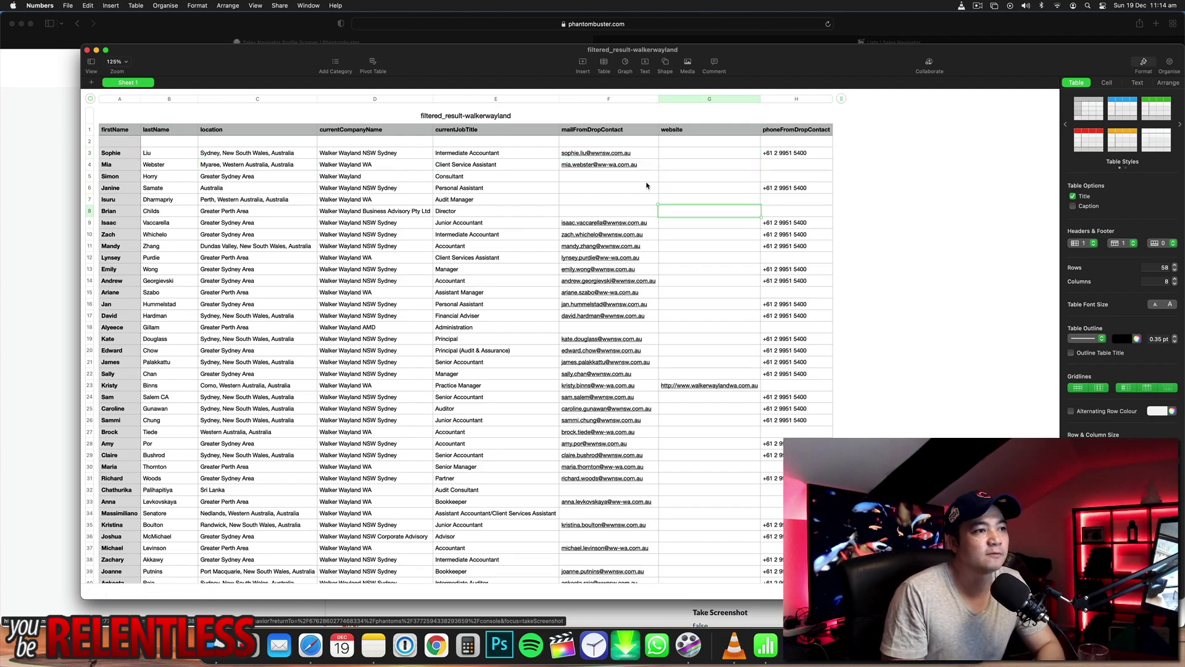
Look down the mailFromDropContact column from row 8 to row 16
{"action": "key", "text": "Left"}
{"action": "key", "text": "Down"}
{"action": "key", "text": "Down"}
{"action": "key", "text": "Down"}
{"action": "key", "text": "Down"}
{"action": "key", "text": "Down"}
{"action": "key", "text": "Down"}
{"action": "key", "text": "Down"}
{"action": "key", "text": "Down"}
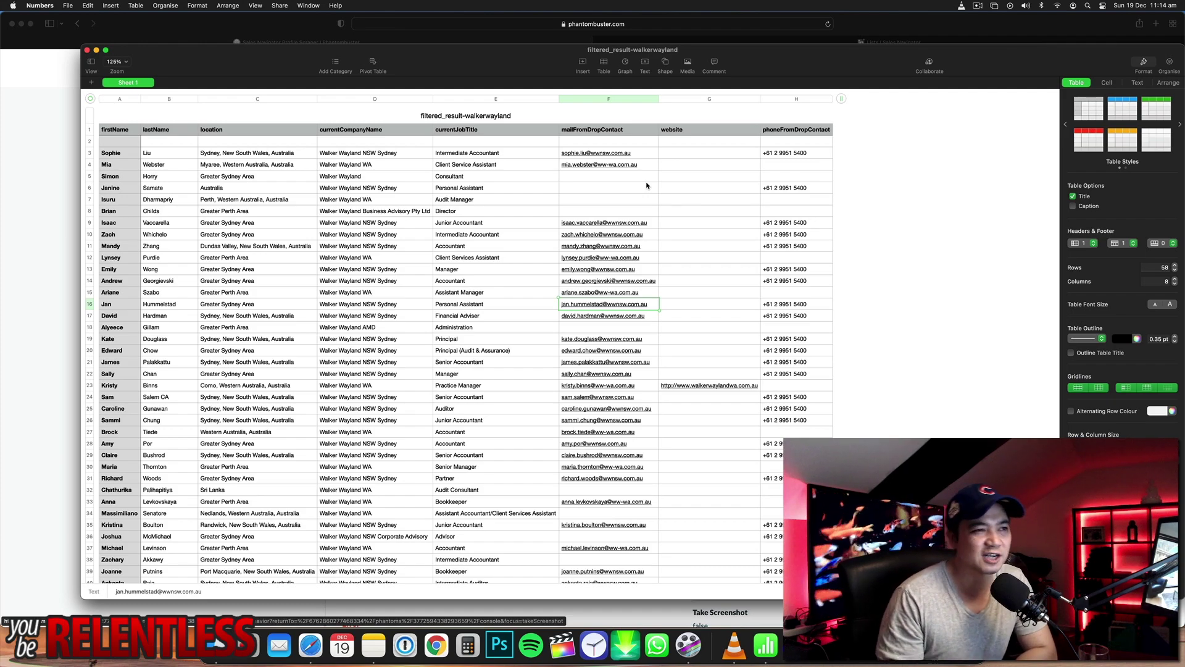
Inspect the empty mailFromDropContact cells around rows 5 to 7 and the phone cell in row 5
{"action": "left_click", "coordinate": [647, 186]}
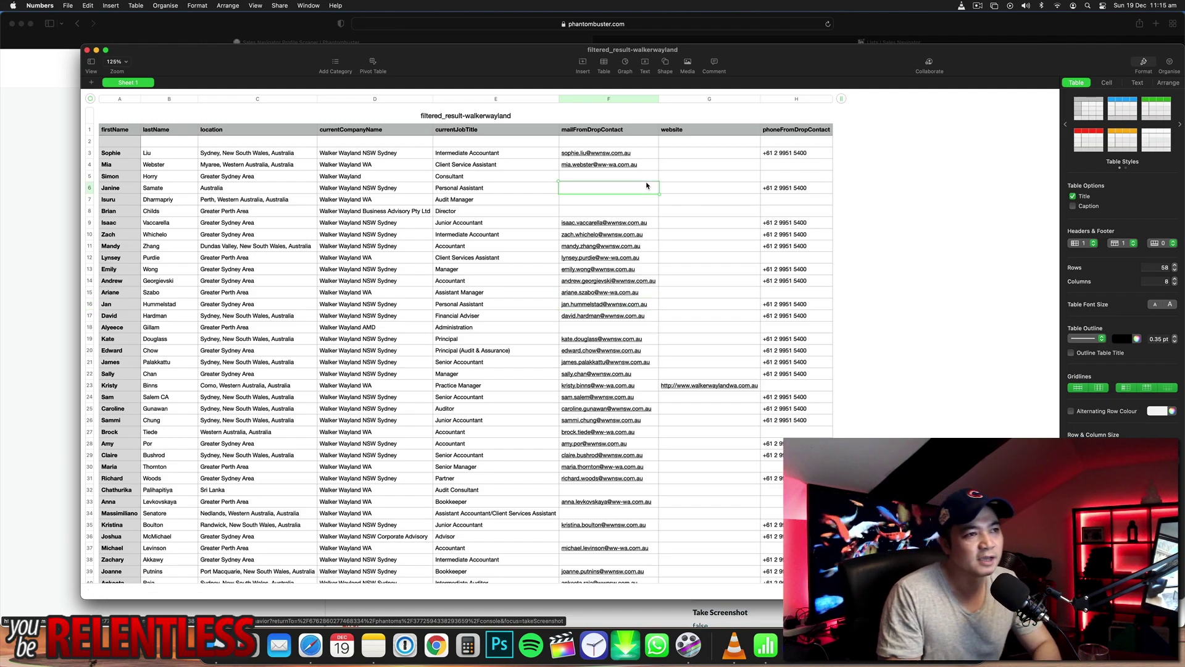
{"action": "key", "text": "shift+Up"}
{"action": "key", "text": "shift+Down"}
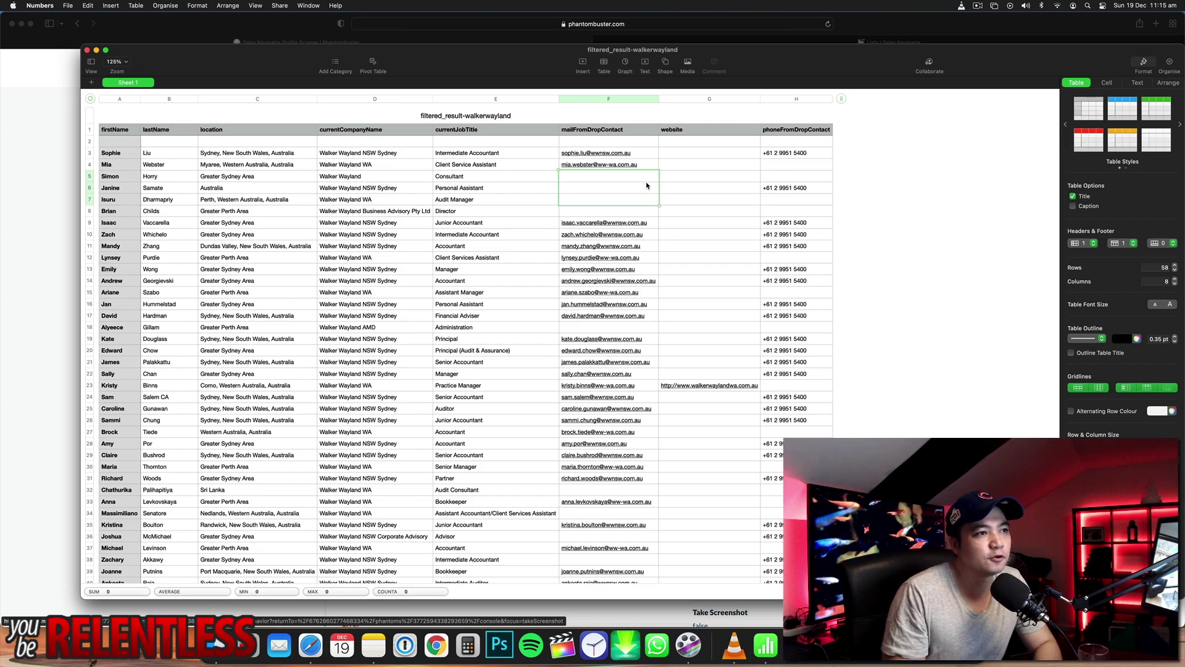
{"action": "key", "text": "shift+Down"}
{"action": "key", "text": "shift+Down"}
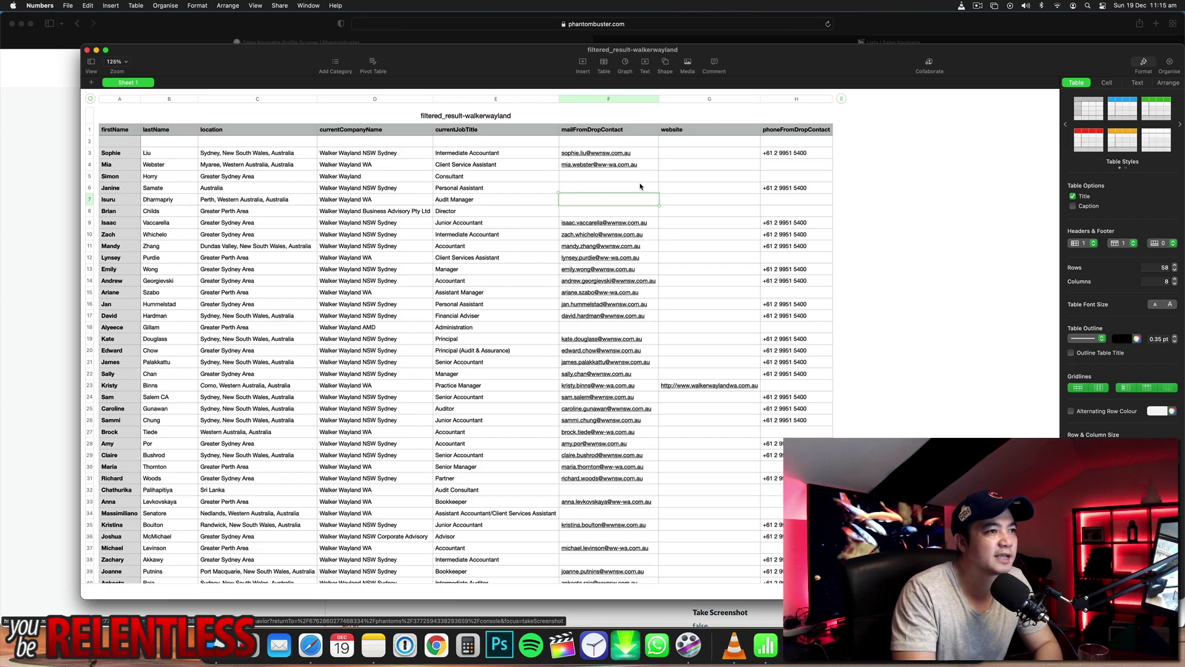
{"action": "left_click", "coordinate": [599, 179]}
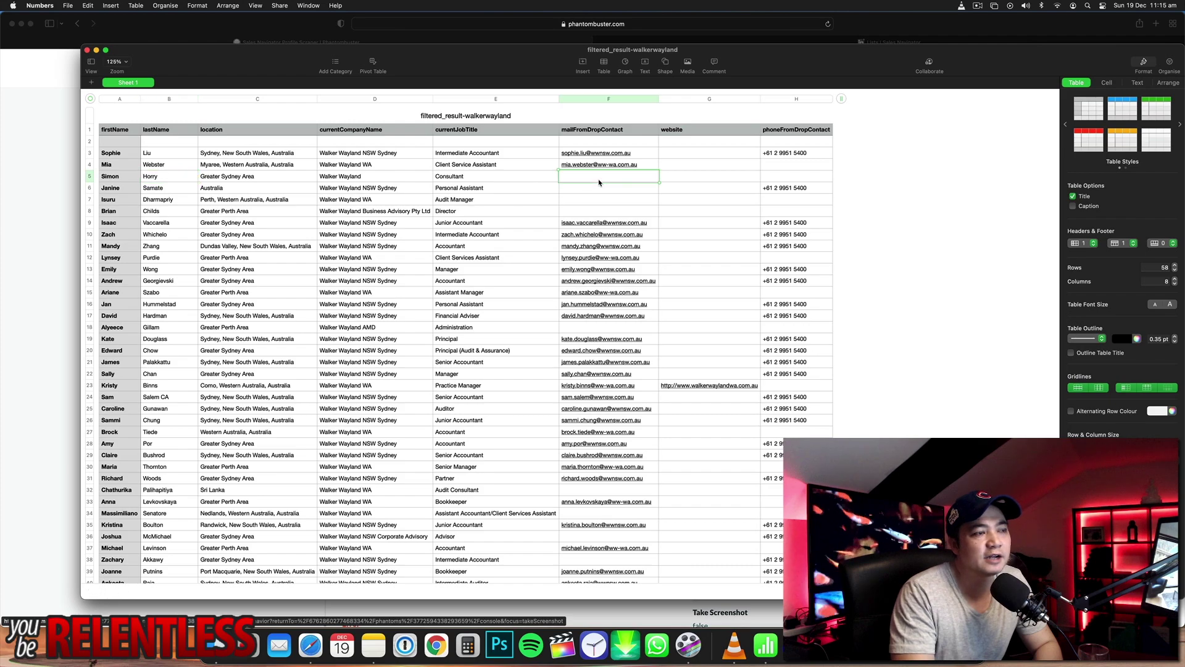
{"action": "key", "text": "Right"}
{"action": "key", "text": "Right"}
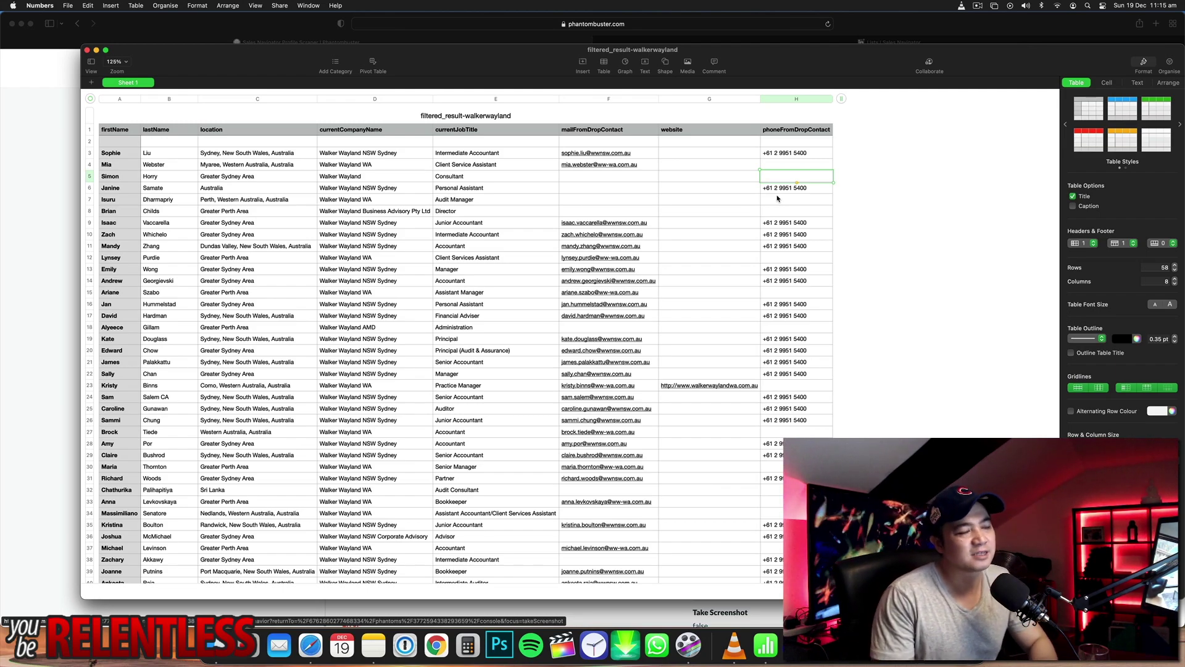
Look through the whole contact list to its last row and inspect the mailFromDropContact column from row 5 to row 12
{"action": "key", "text": "Left"}
{"action": "key", "text": "Left"}
{"action": "key", "text": "Down"}
{"action": "key", "text": "Down"}
{"action": "key", "text": "Down"}
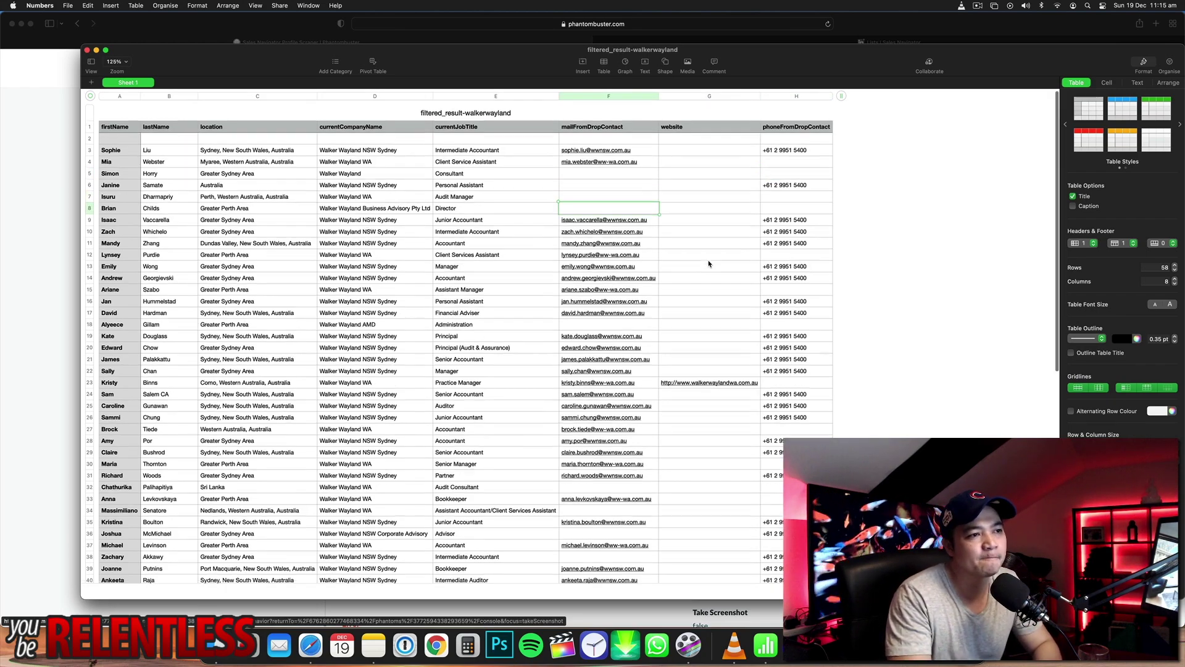
{"action": "scroll", "coordinate": [710, 260], "scroll_direction": "down", "scroll_amount": 5}
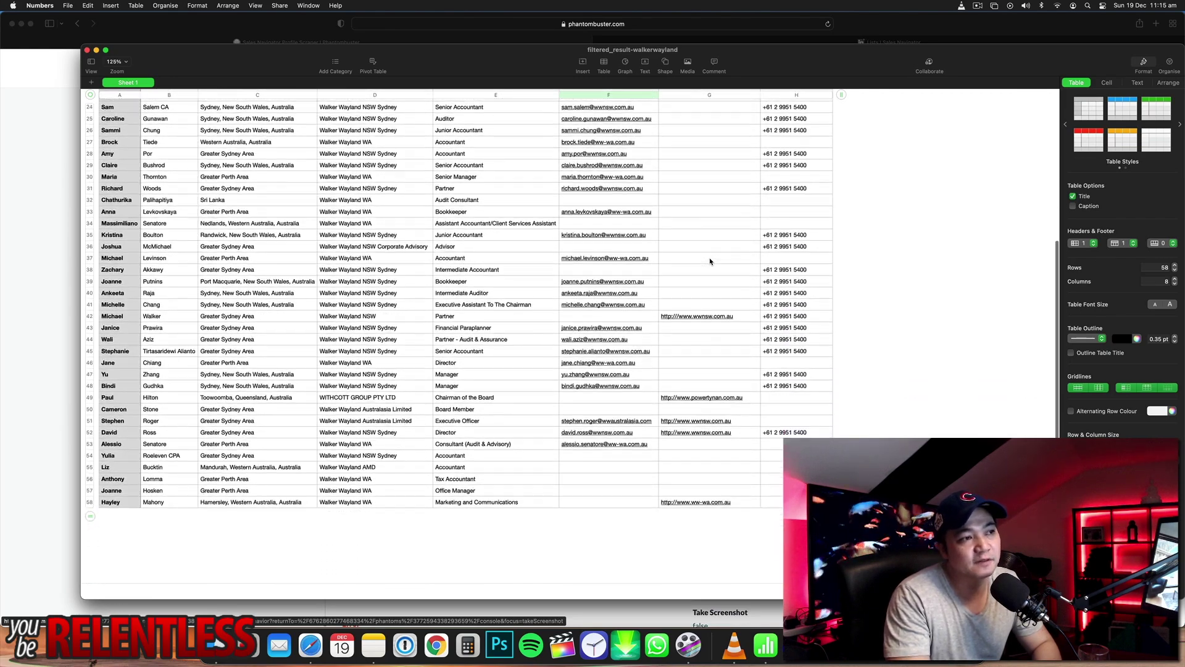
{"action": "scroll", "coordinate": [710, 261], "scroll_direction": "up", "scroll_amount": 10}
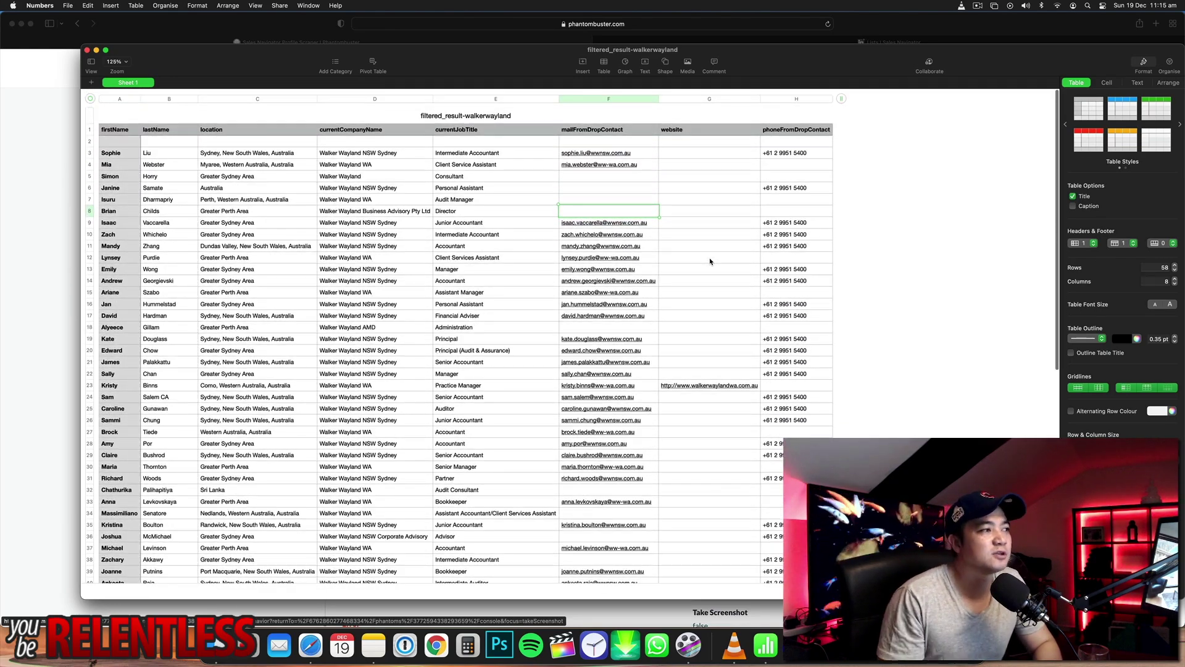
{"action": "key", "text": "Down"}
{"action": "key", "text": "Down"}
{"action": "key", "text": "Down"}
{"action": "key", "text": "Down"}
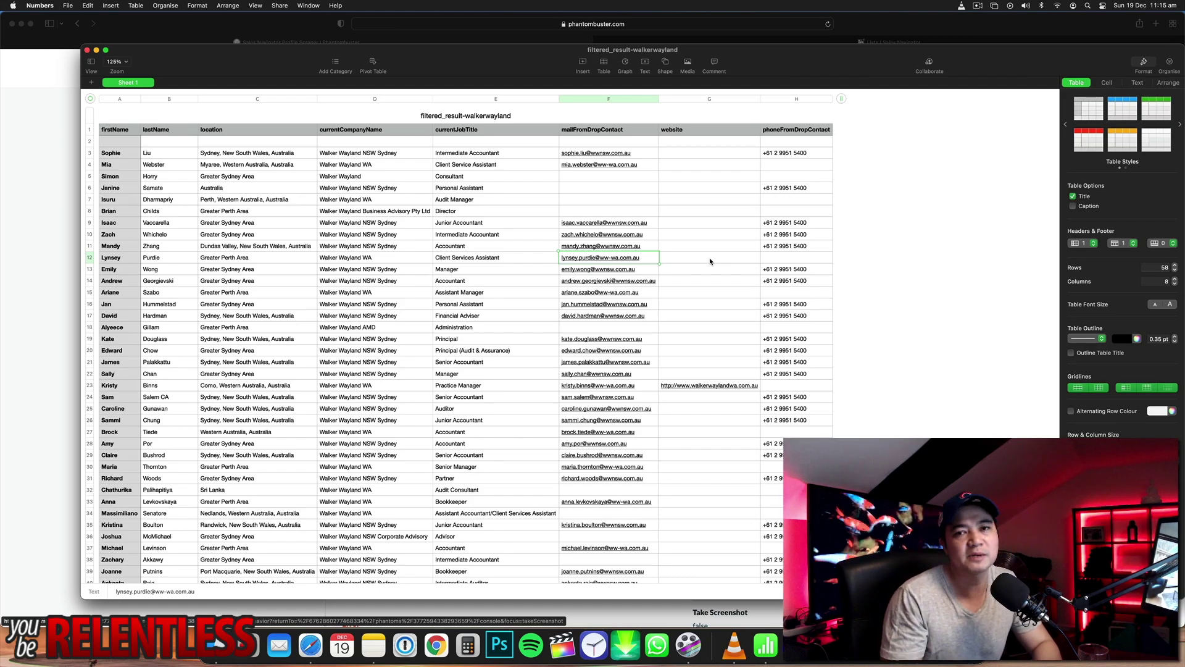
Look down the mailFromDropContact column from row 12 to the cell in row 18
{"action": "key", "text": "Down"}
{"action": "key", "text": "Down"}
{"action": "key", "text": "Down"}
{"action": "key", "text": "Down"}
{"action": "key", "text": "Down"}
{"action": "key", "text": "Down"}
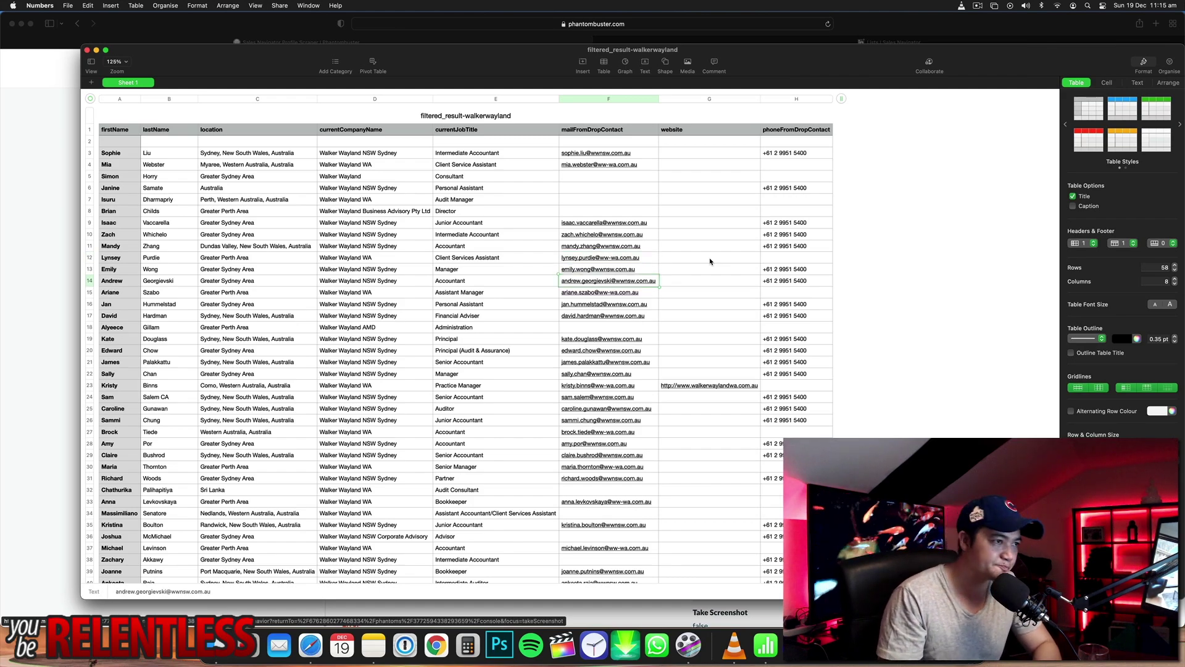
{"action": "scroll", "coordinate": [710, 261], "scroll_direction": "down", "scroll_amount": 3}
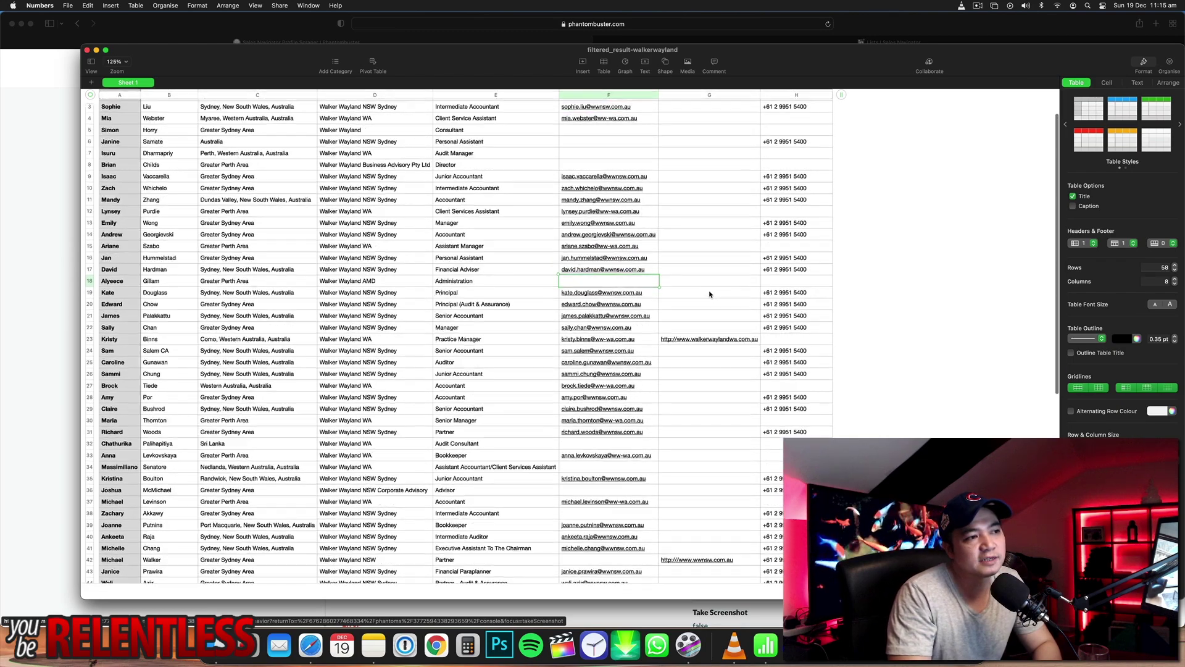
Look through the contact list down to row 58, checking the website and phone columns, and return to the header row
{"action": "scroll", "coordinate": [630, 263], "scroll_direction": "up", "scroll_amount": 3}
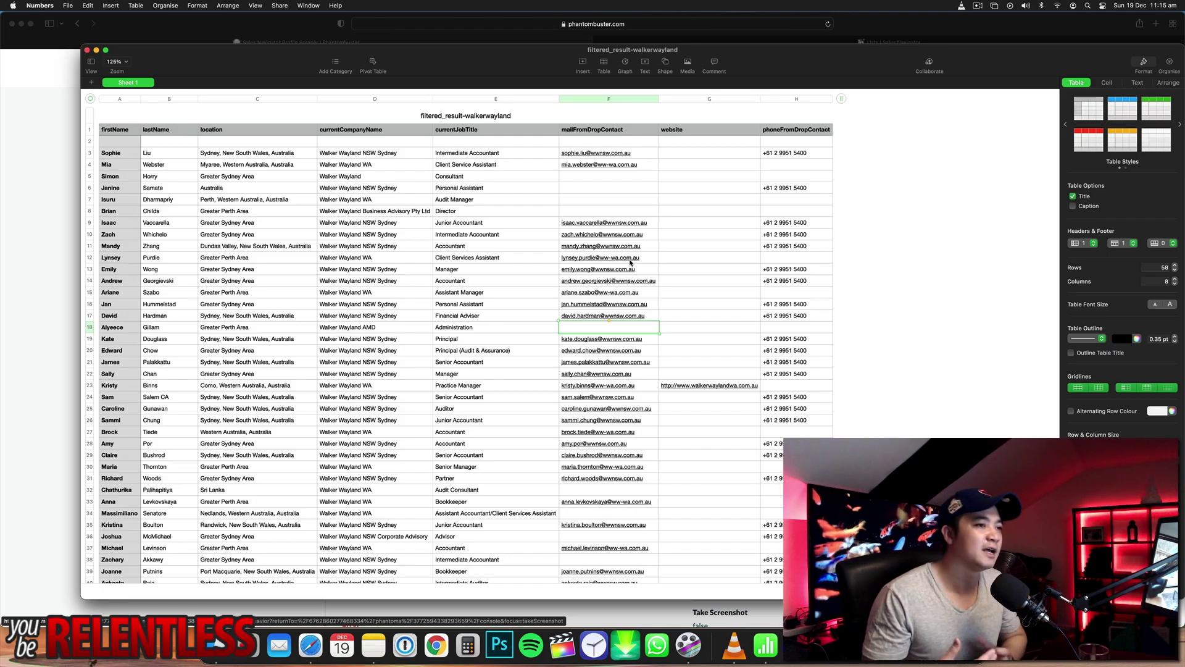
{"action": "scroll", "coordinate": [631, 263], "scroll_direction": "down", "scroll_amount": 5}
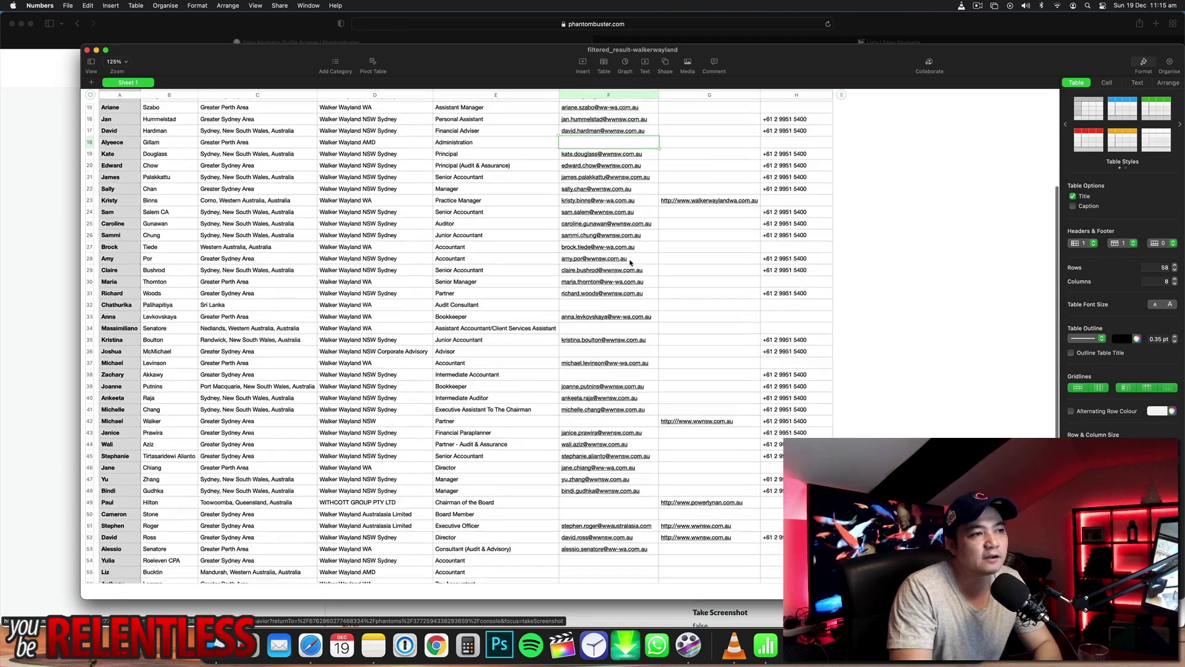
{"action": "scroll", "coordinate": [630, 263], "scroll_direction": "down", "scroll_amount": 8}
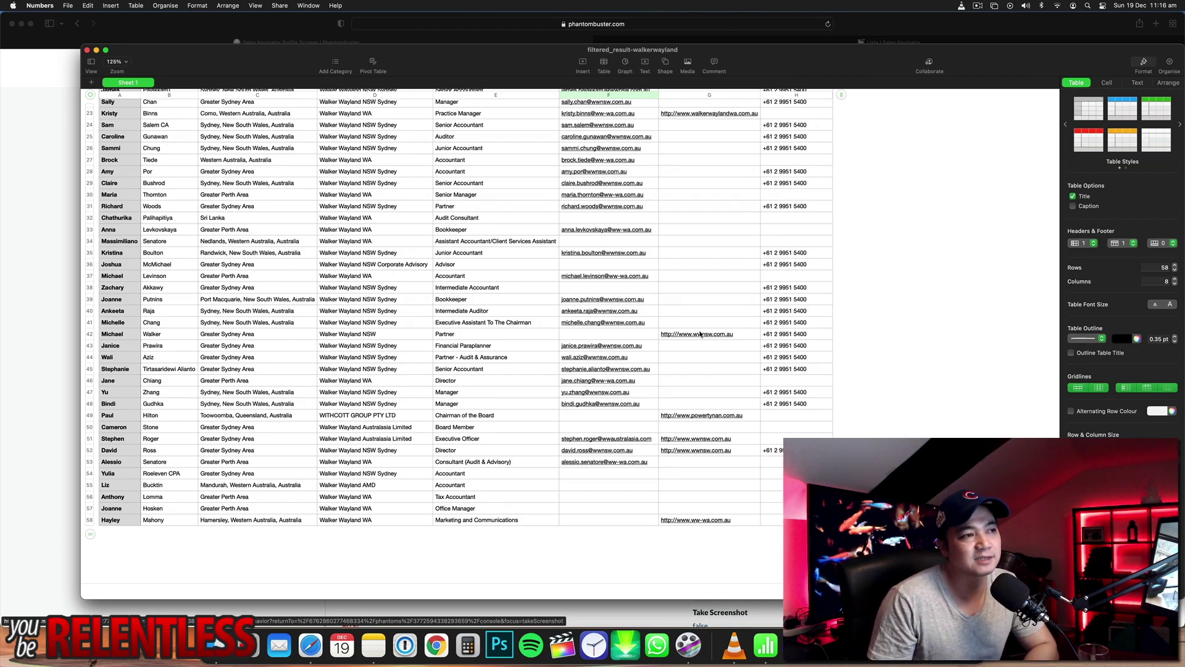
{"action": "scroll", "coordinate": [701, 334], "scroll_direction": "up", "scroll_amount": 10}
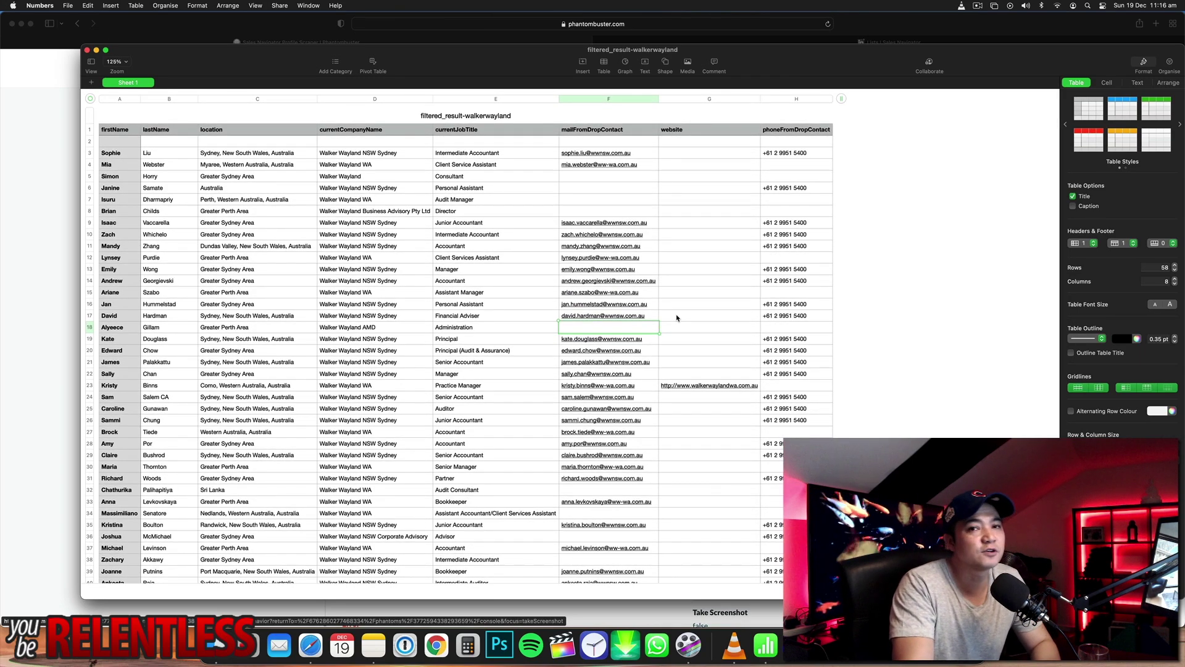
{"action": "scroll", "coordinate": [676, 317], "scroll_direction": "down", "scroll_amount": 5}
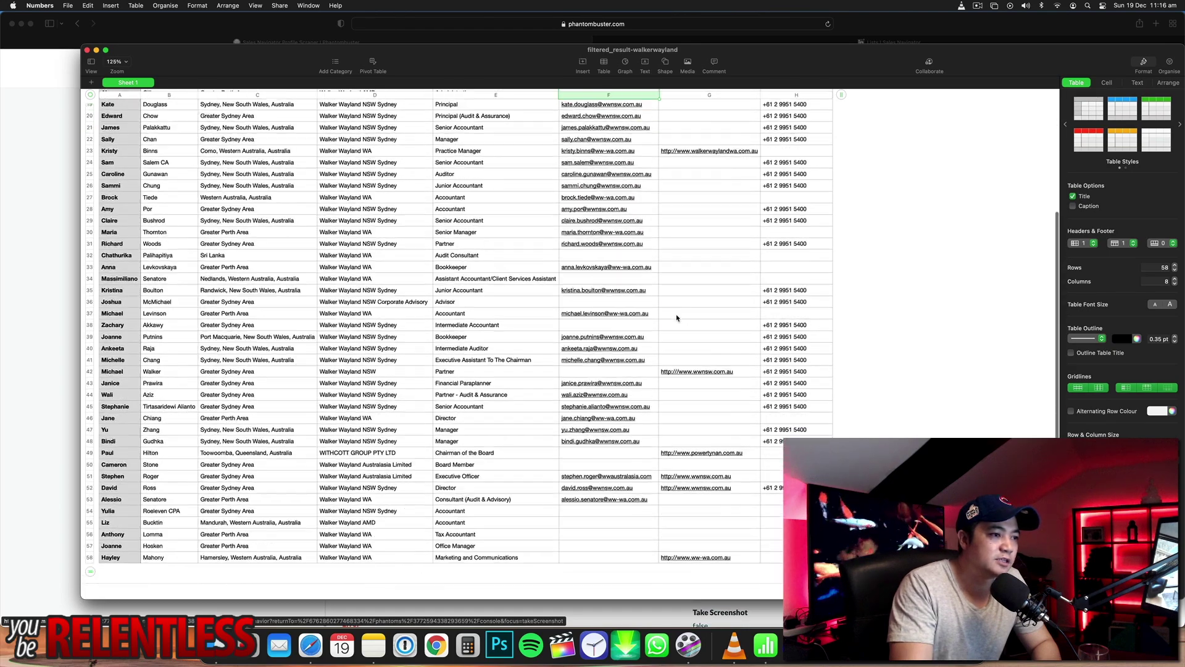
{"action": "scroll", "coordinate": [676, 316], "scroll_direction": "up", "scroll_amount": 4}
{"action": "scroll", "coordinate": [676, 315], "scroll_direction": "up", "scroll_amount": 1}
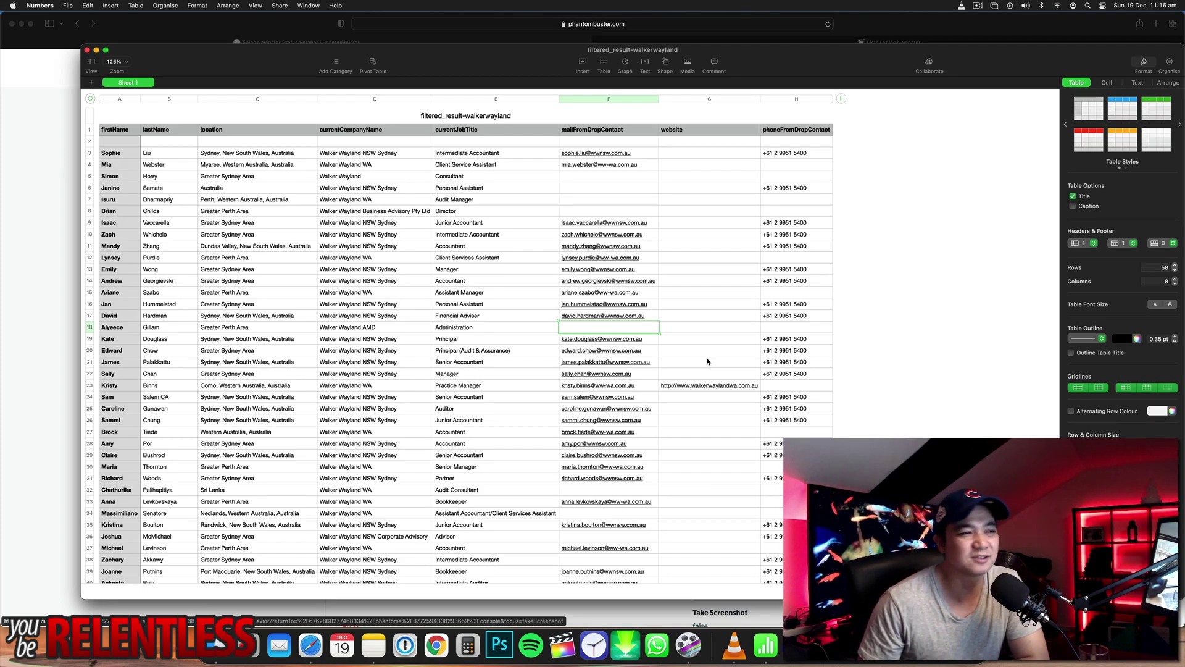
Inspect the first contact's currentJobTitle, mailFromDropContact and website cells in row 3
{"action": "left_click", "coordinate": [518, 154]}
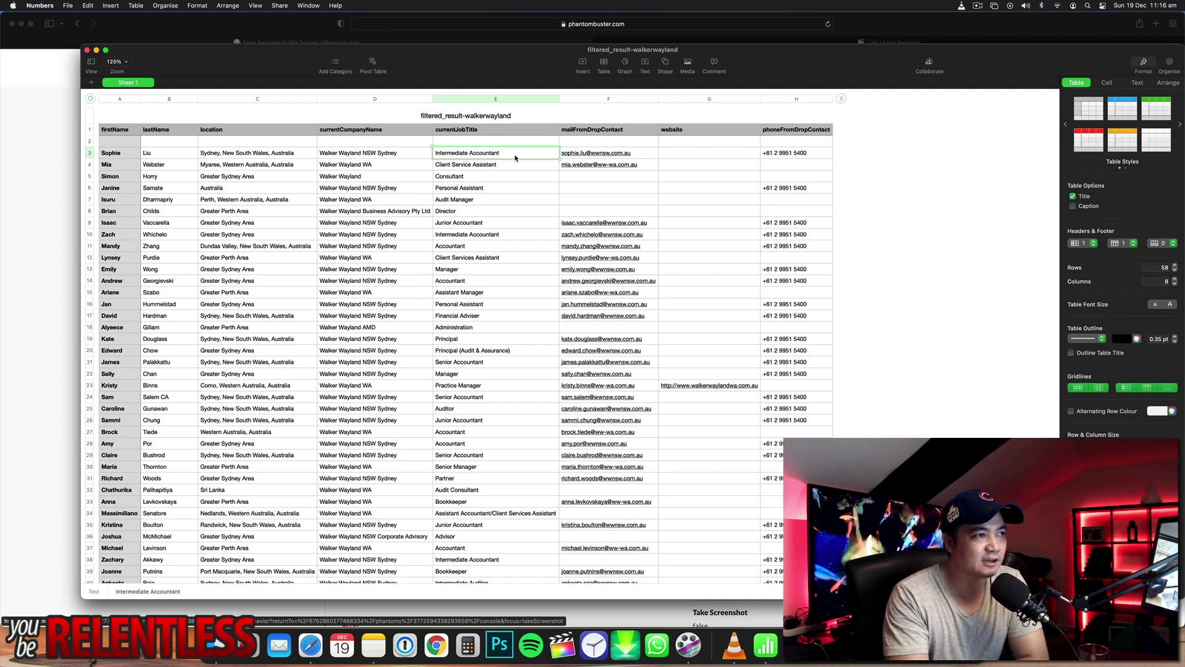
{"action": "key", "text": "Tab"}
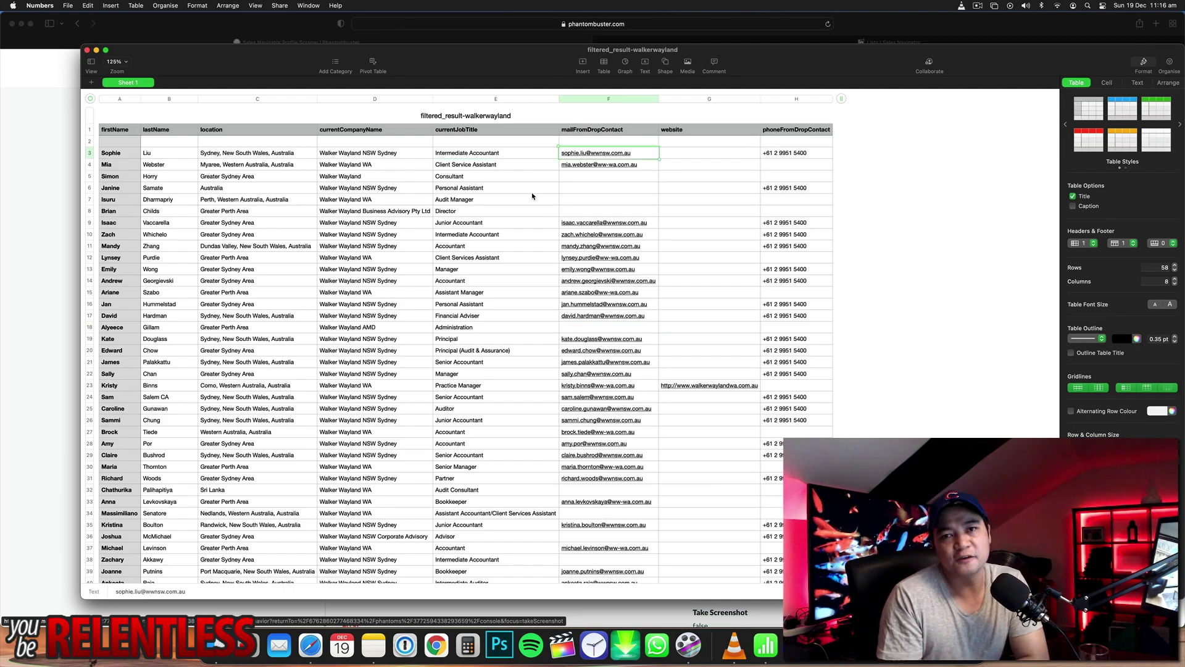
{"action": "key", "text": "Right"}
{"action": "key", "text": "Left"}
{"action": "key", "text": "Left"}
{"action": "key", "text": "Right"}
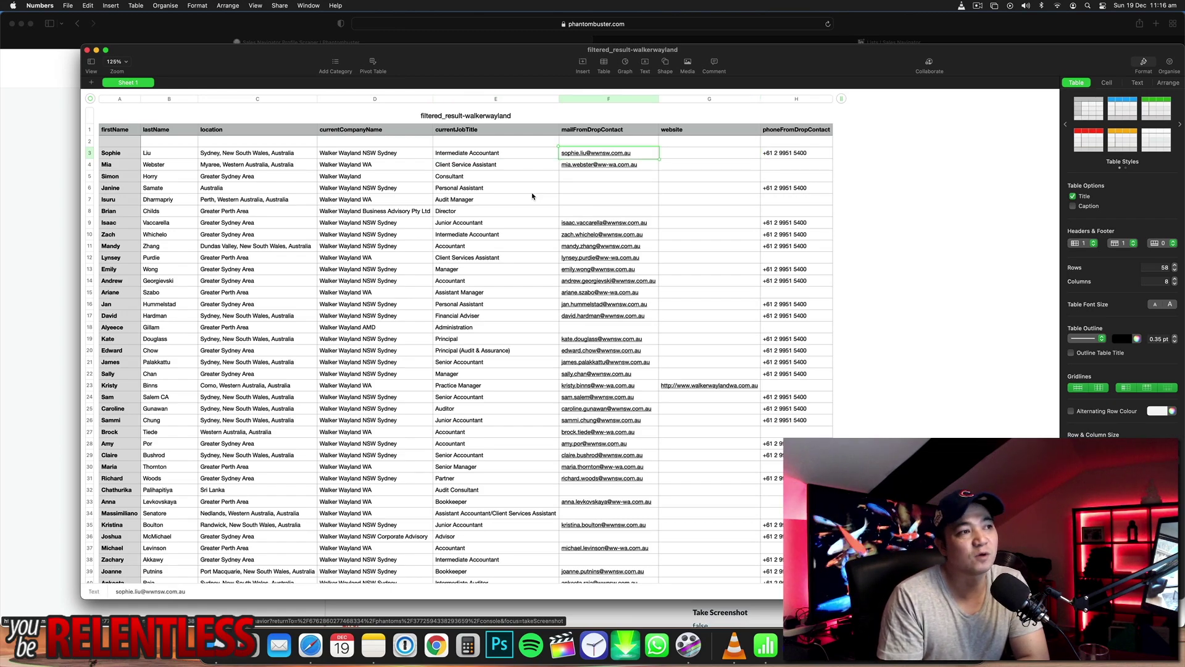
Inspect the mailFromDropContact column from row 3 to row 8, then look over the remaining contacts to the last row
{"action": "key", "text": "Down"}
{"action": "key", "text": "Down"}
{"action": "key", "text": "Down"}
{"action": "key", "text": "Down"}
{"action": "key", "text": "Down"}
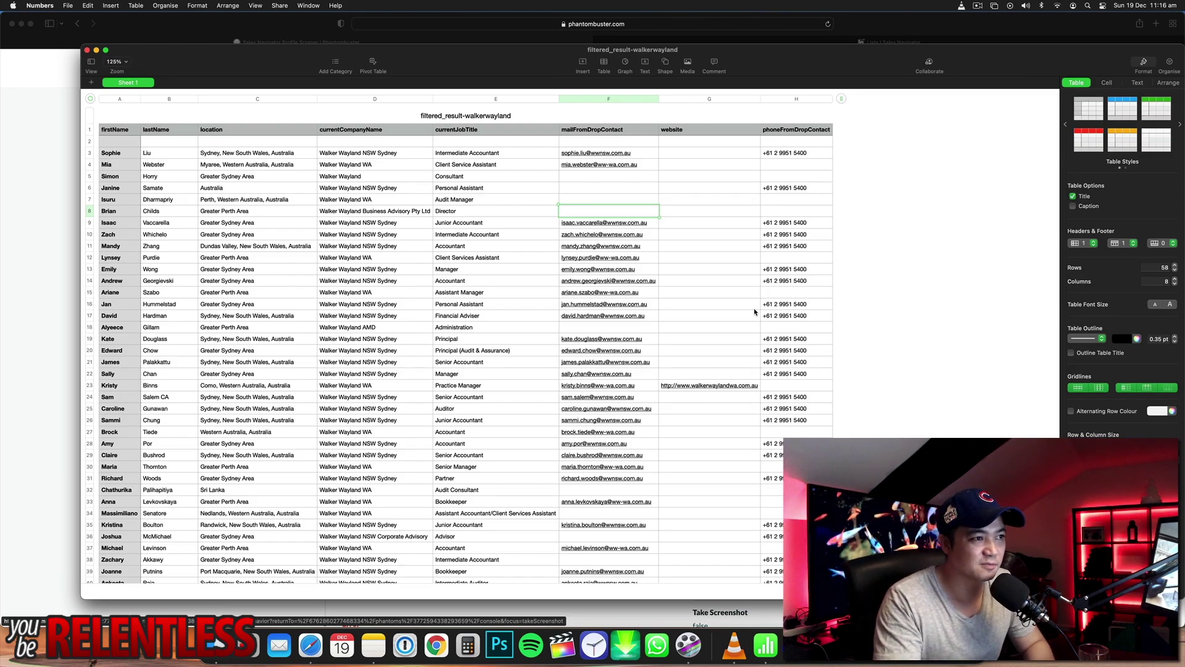
{"action": "scroll", "coordinate": [754, 312], "scroll_direction": "down", "scroll_amount": 10}
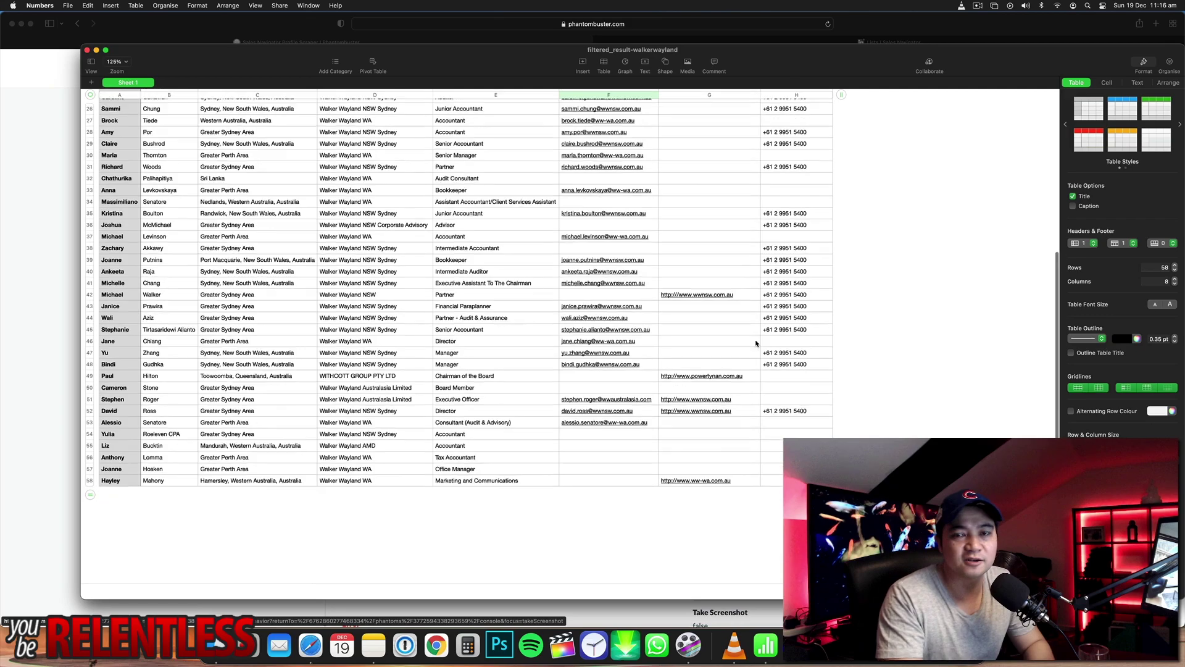
{"action": "scroll", "coordinate": [755, 342], "scroll_direction": "up", "scroll_amount": 10}
Switch to Safari and open the PhantomBuster dashboard listing the phantoms
{"action": "key", "text": "super+Tab"}
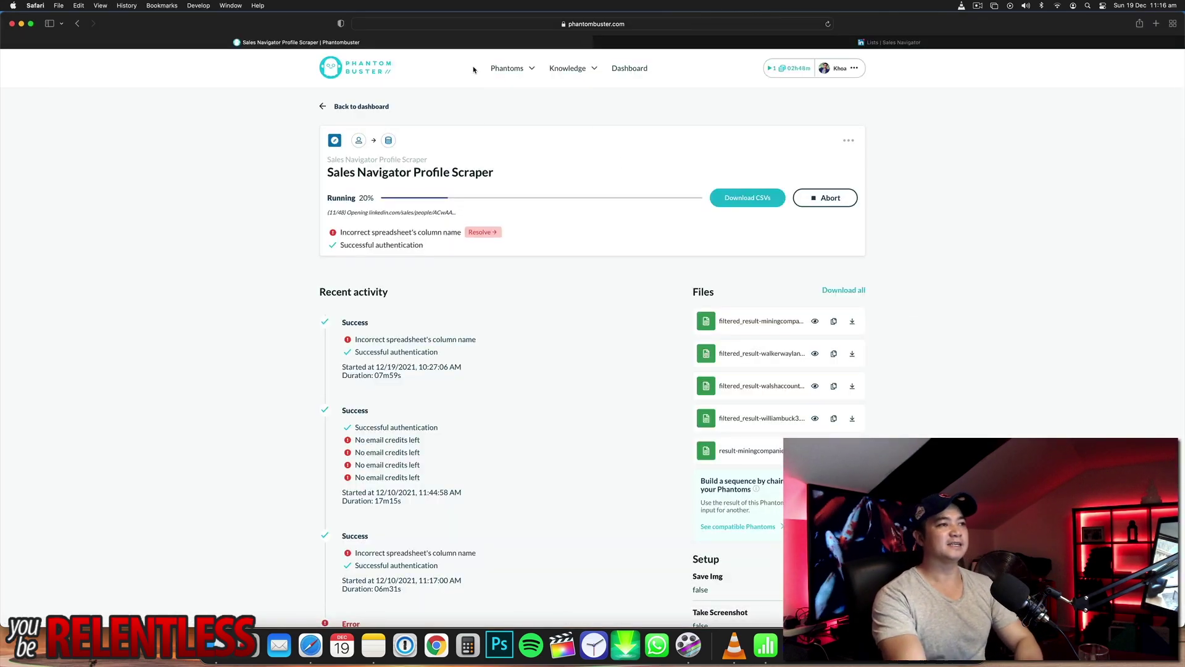
{"action": "left_click", "coordinate": [629, 67]}
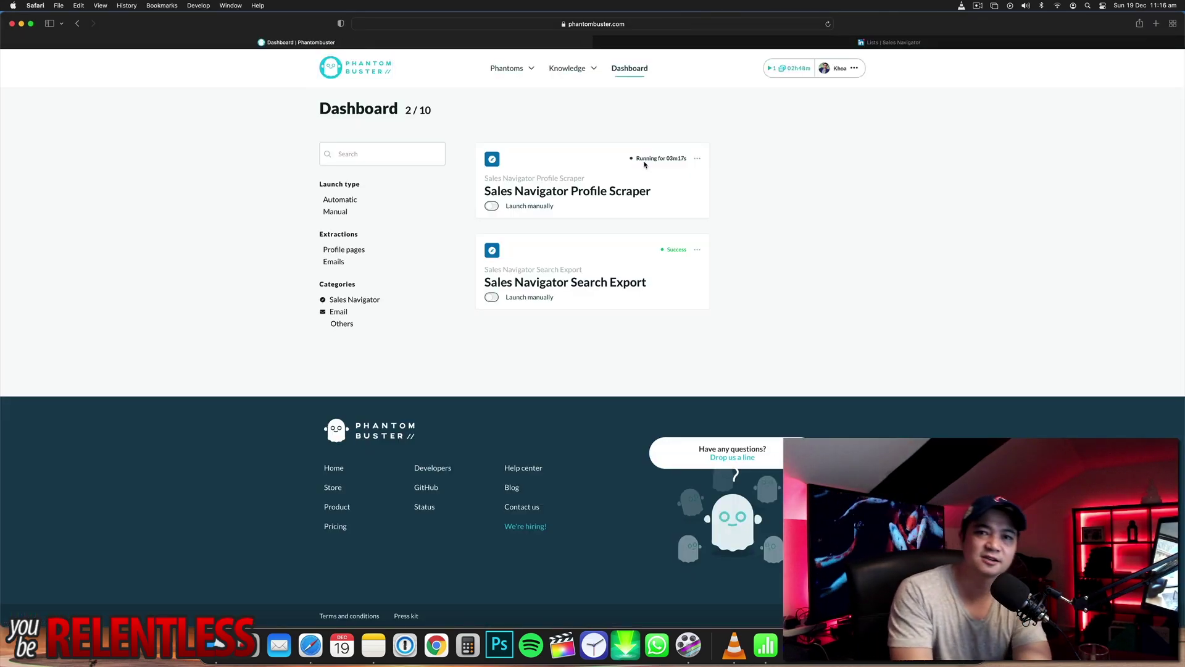